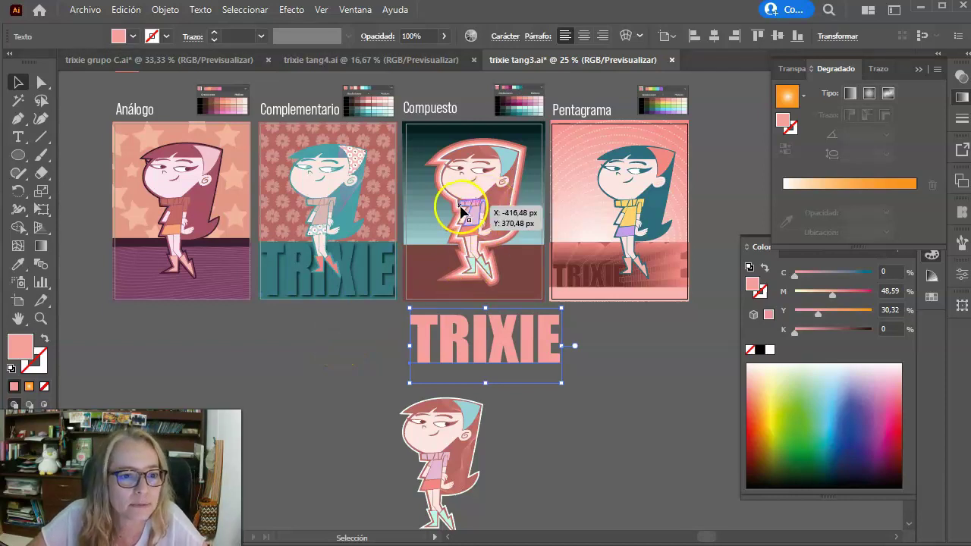
Drag the pink-outlined Trixie out of the Compuesto artboard beside the other Trixie.
click(466, 206)
drag(482, 208, 561, 428)
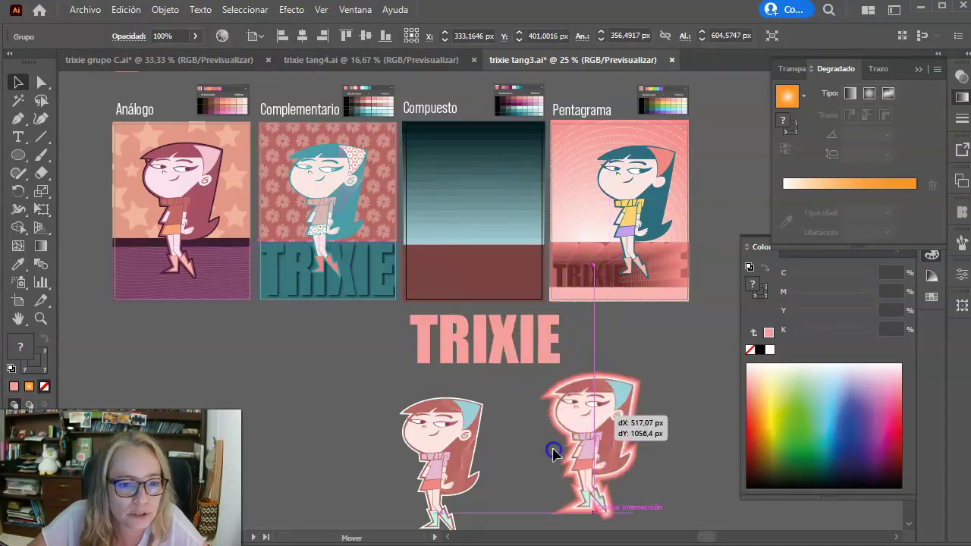
scroll(561, 429, up, 2)
scroll(568, 402, up, 2)
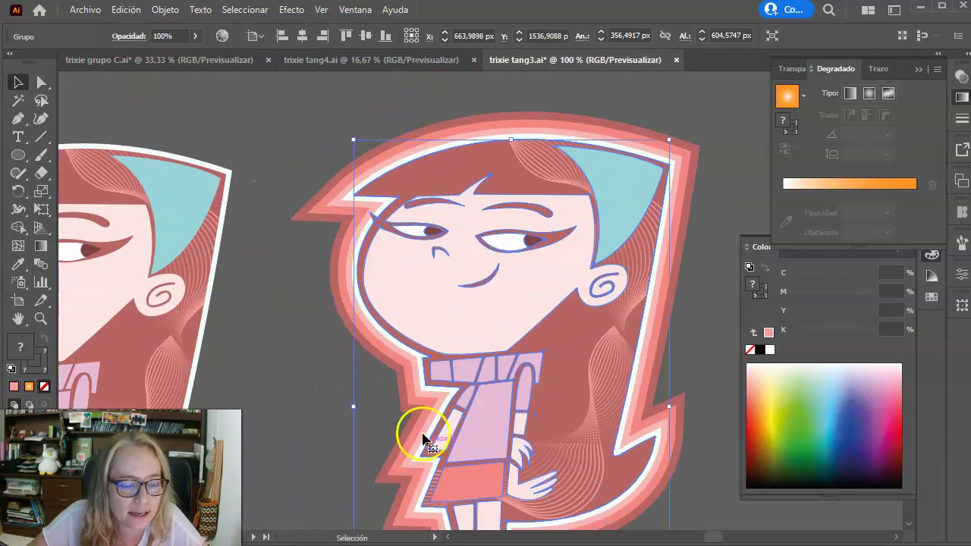
Nudge the TRIXIE lettering left and frame the title with both figures.
drag(249, 167, 488, 505)
drag(425, 280, 367, 306)
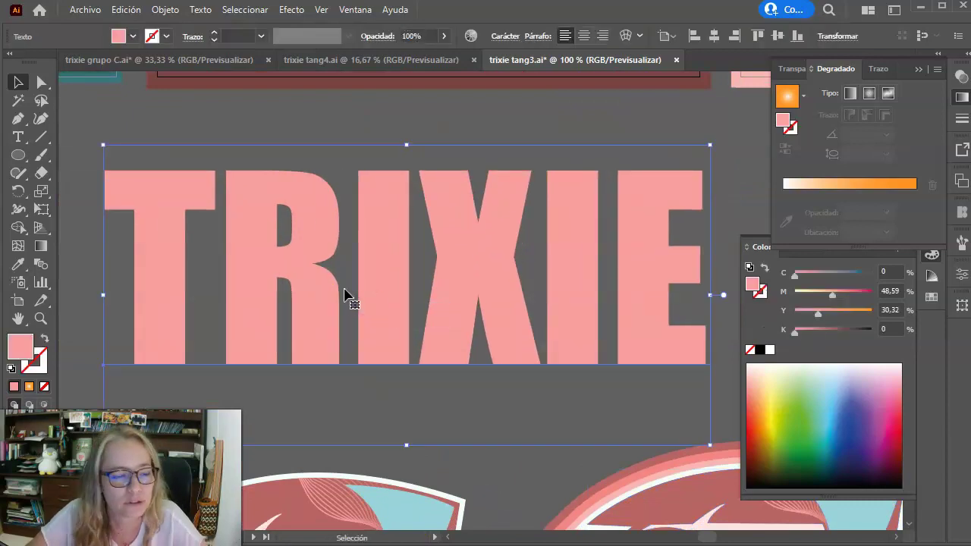
key(ctrl+minus)
key(ctrl+minus)
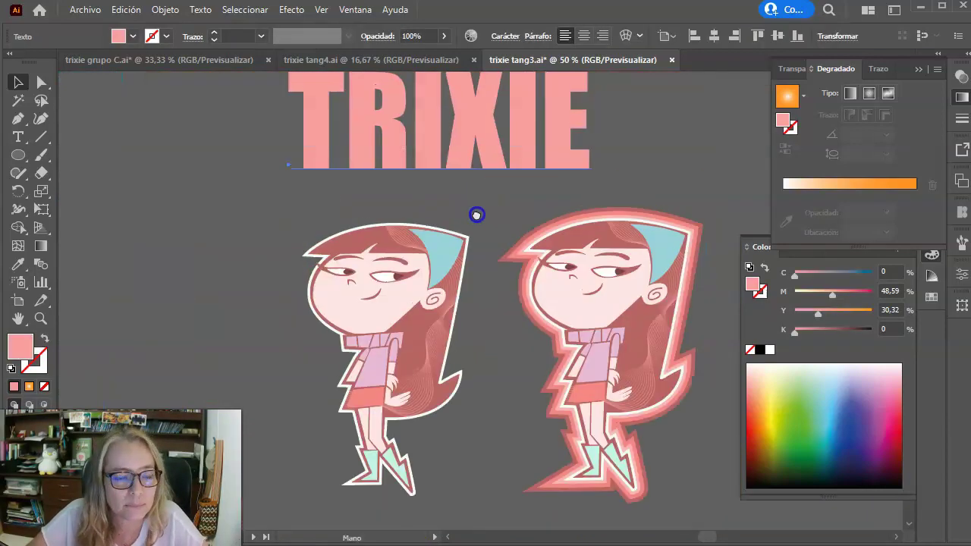
drag(474, 212, 472, 229)
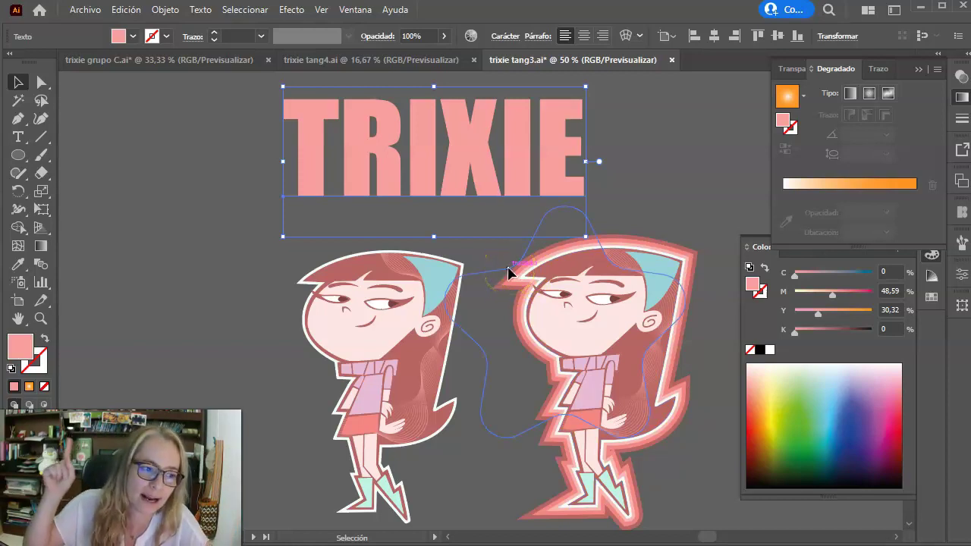
click(379, 244)
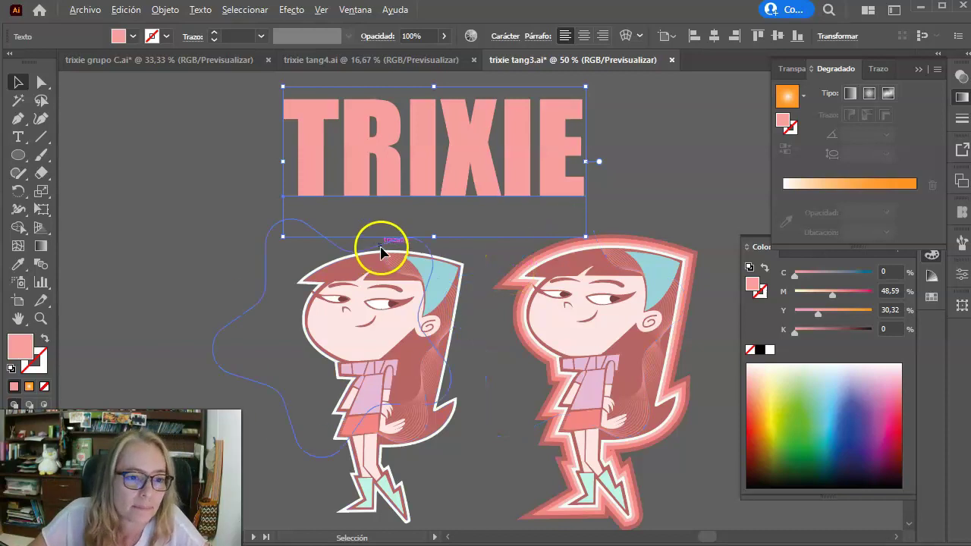
key(ctrl+minus)
scroll(416, 304, up, 5)
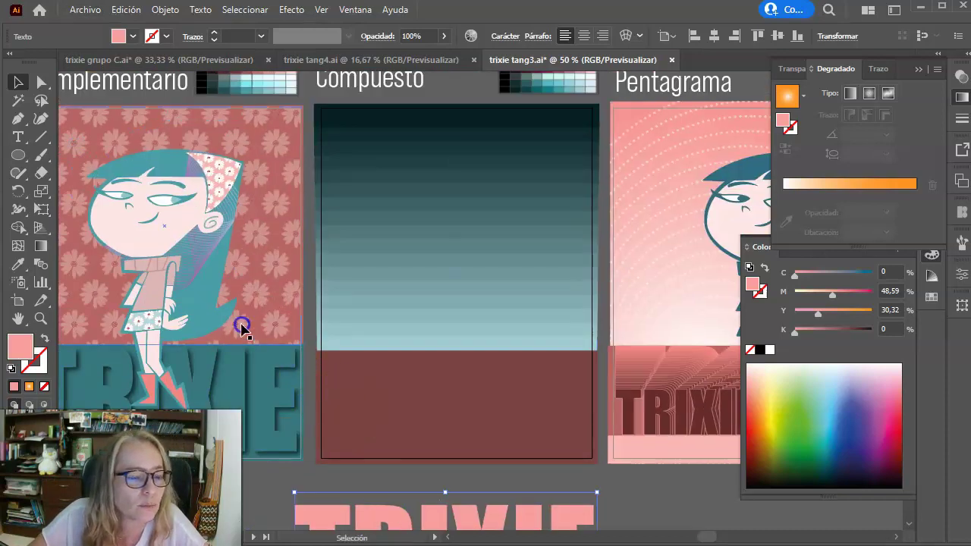
scroll(363, 349, down, 1)
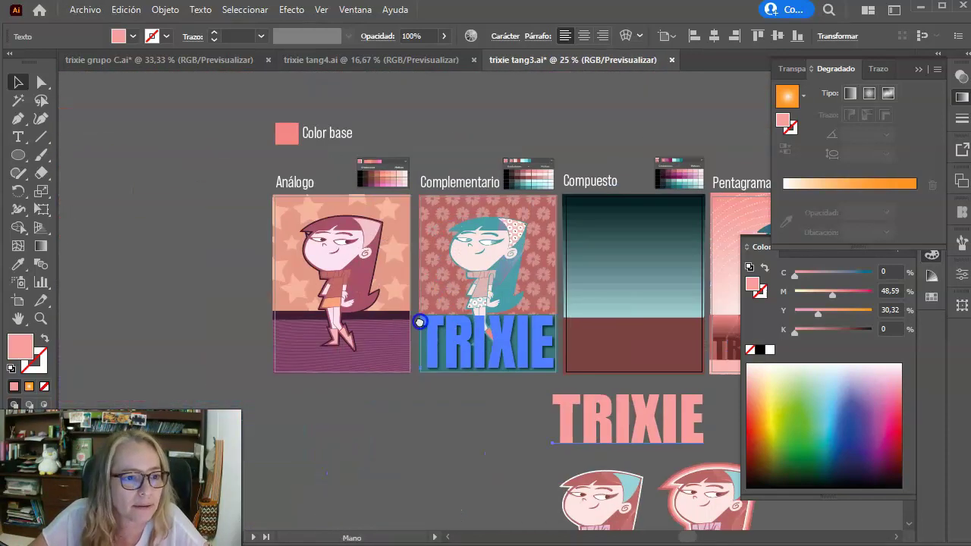
drag(194, 346, 281, 313)
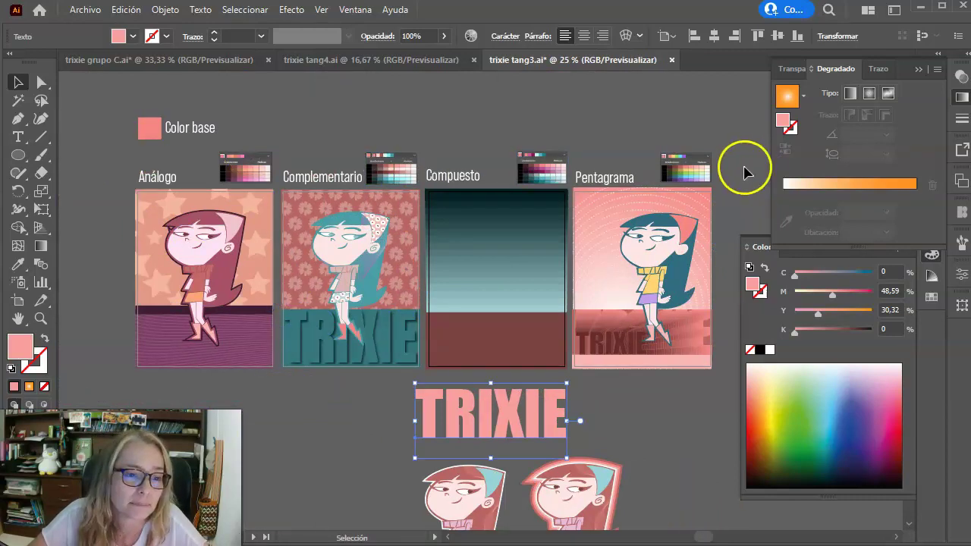
scroll(338, 206, up, 1)
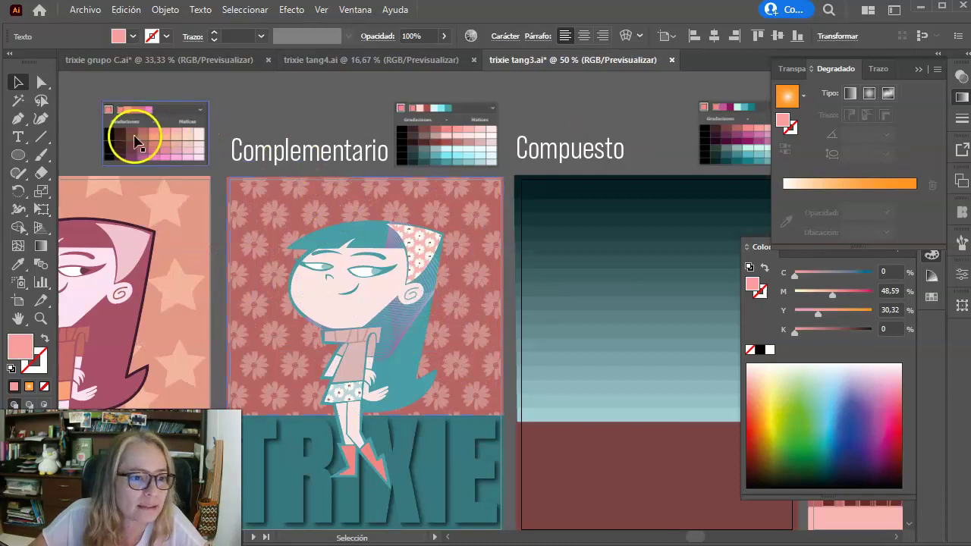
mouse_move(202, 260)
mouse_down()
mouse_move(454, 288)
mouse_move(452, 279)
mouse_up()
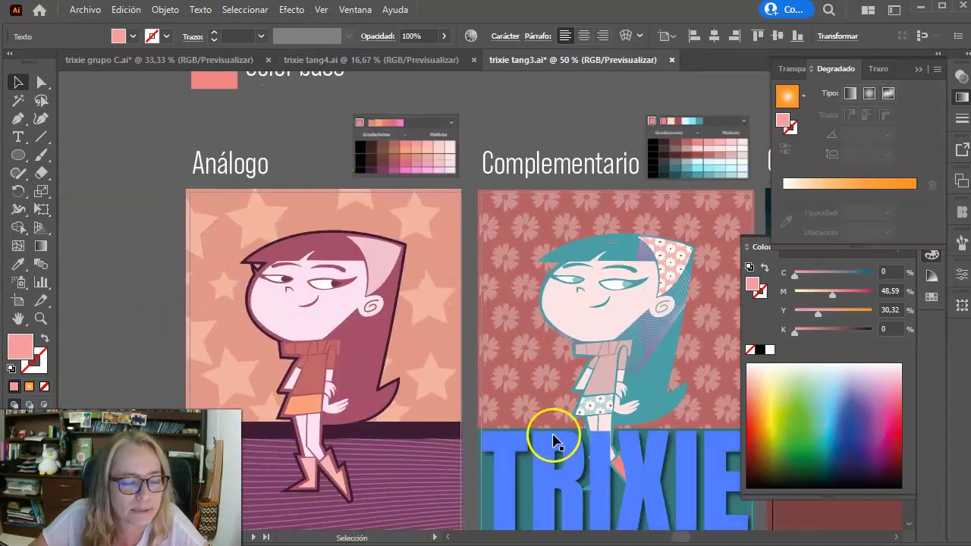
mouse_move(588, 413)
mouse_down()
mouse_move(323, 303)
mouse_move(283, 86)
mouse_up()
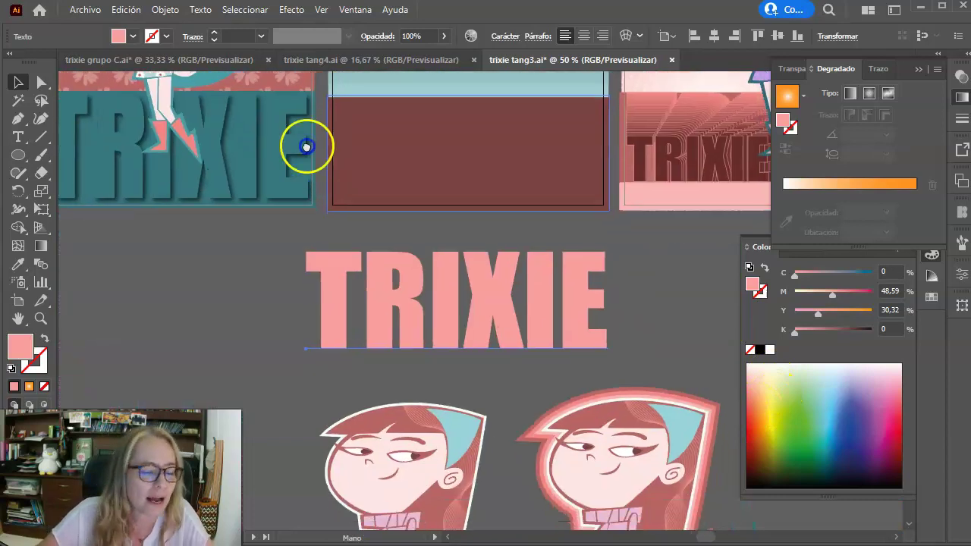
Move both Trixie figures about 150 px lower and shift the TRIXIE title left.
click(318, 269)
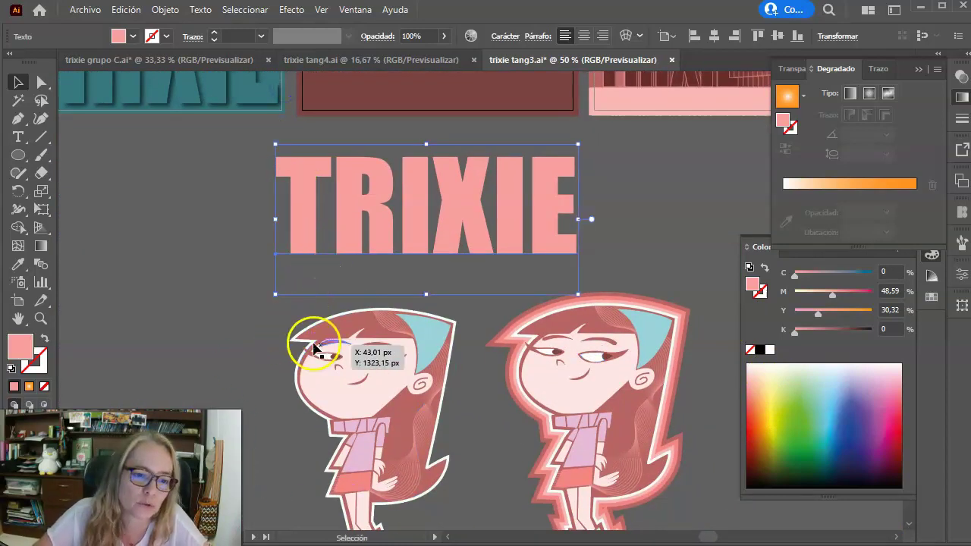
drag(585, 438, 586, 531)
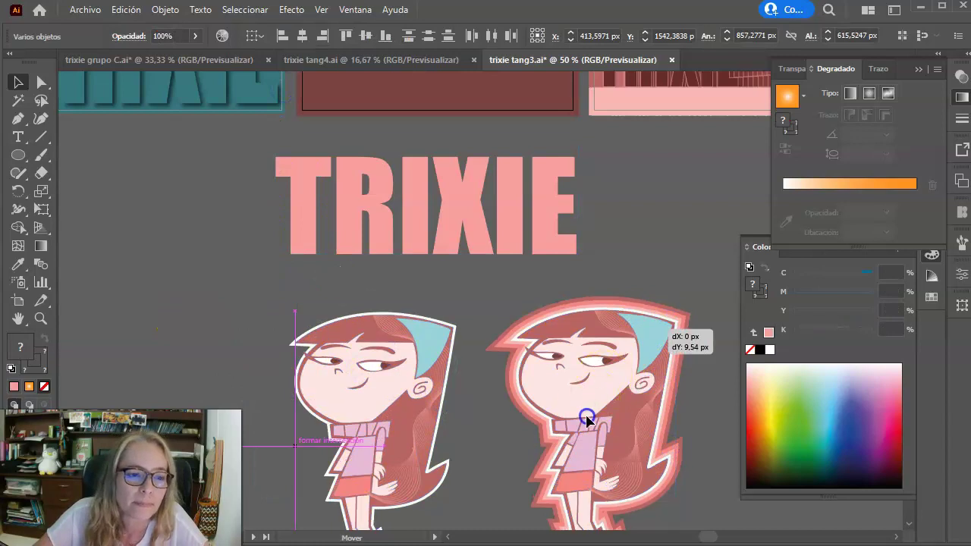
shift+click(477, 245)
drag(469, 218, 409, 253)
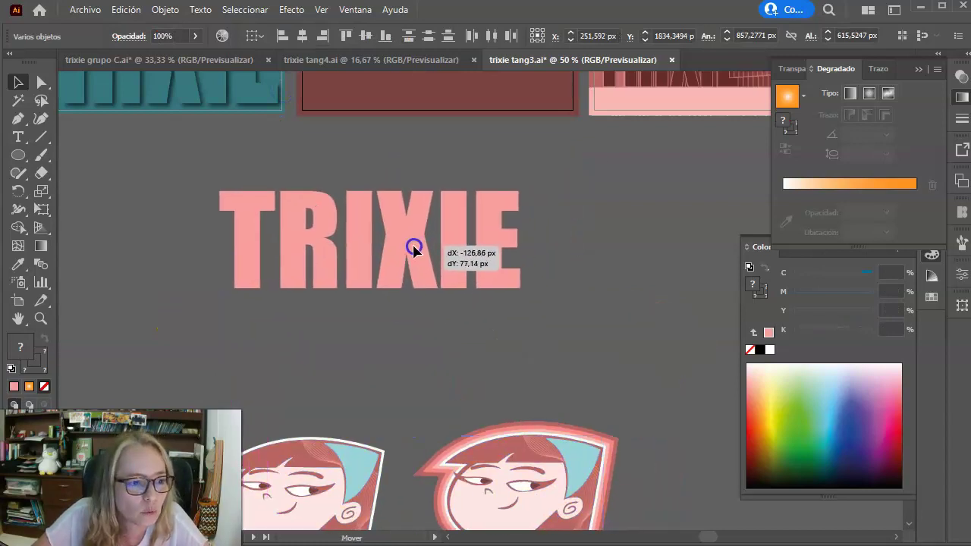
Undo an accidental 'CXC' edit to TRIXIE and centre the title above the figures.
double_click(407, 250)
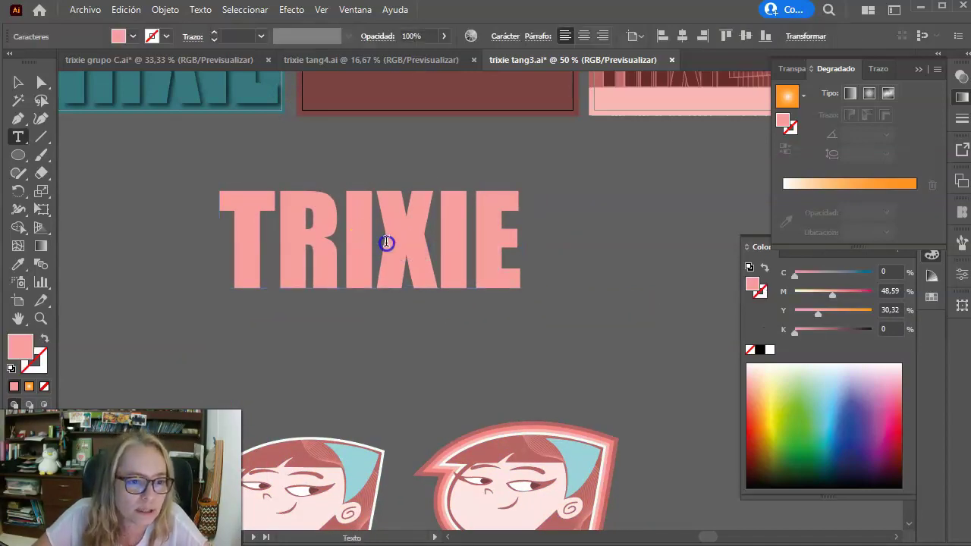
drag(386, 242, 408, 241)
text(CXC)
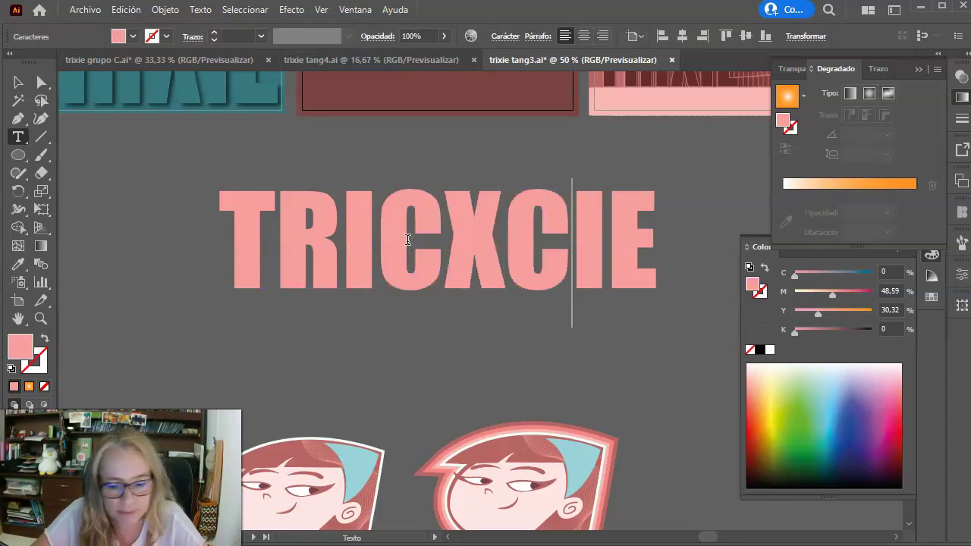
key(ctrl+z)
key(ctrl+z)
click(379, 223)
click(17, 81)
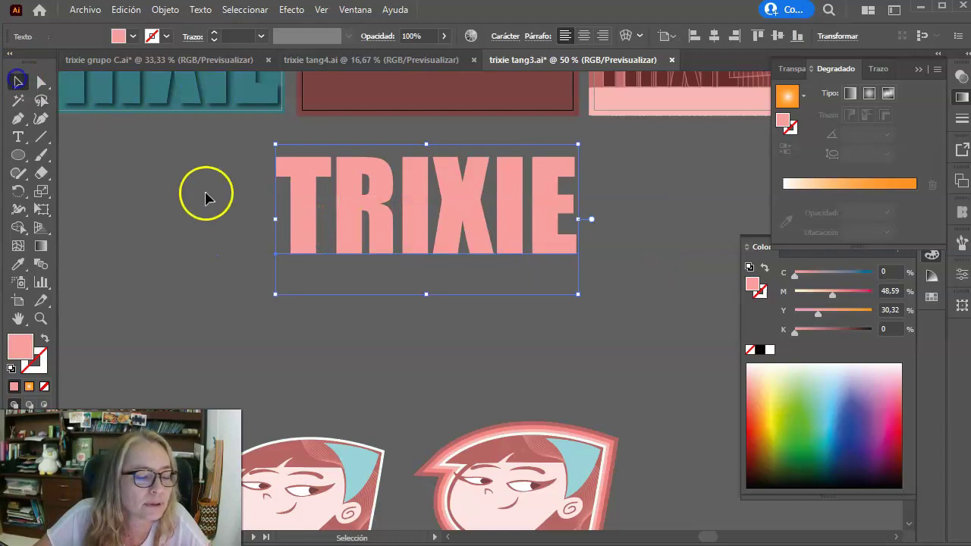
drag(346, 223, 404, 262)
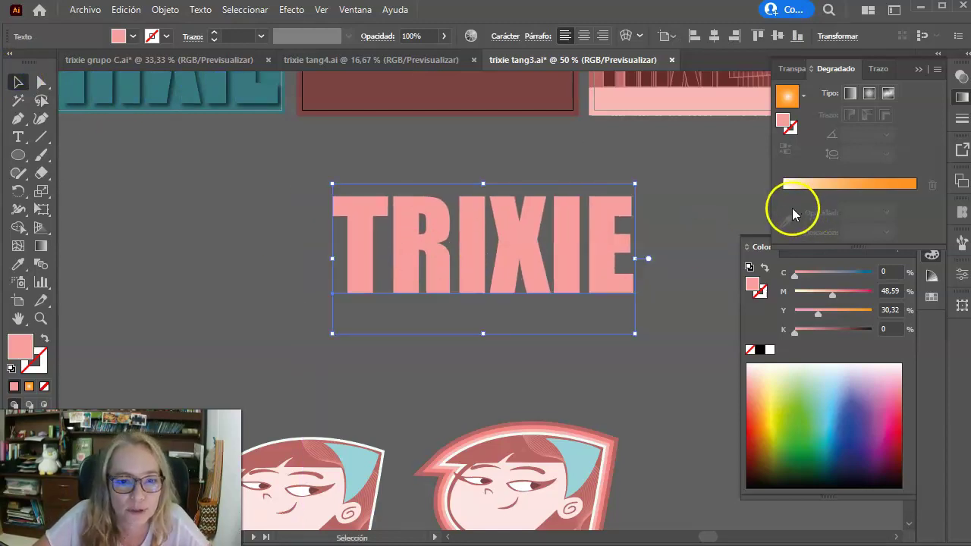
Apply the Verano gradient swatch to TRIXIE, drag it left, and place a copy right.
click(931, 296)
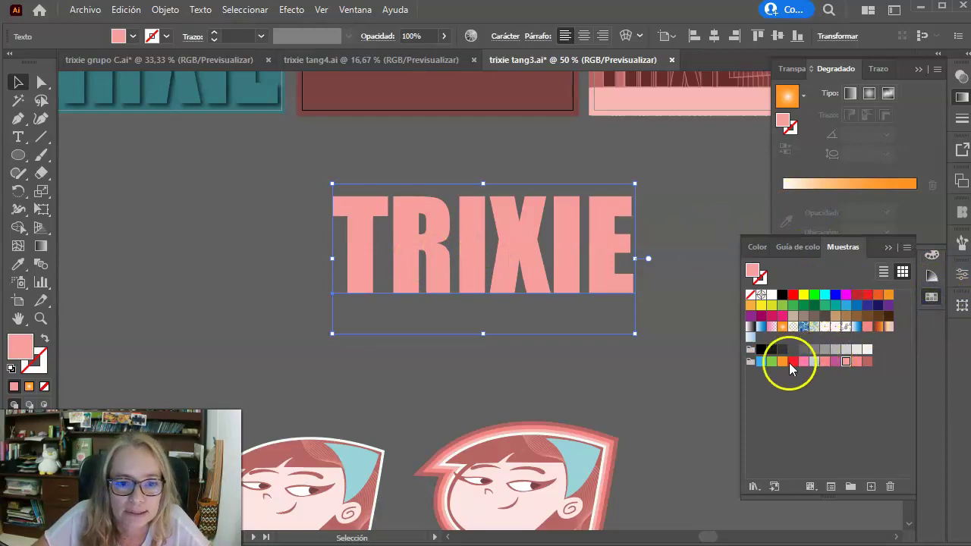
click(782, 328)
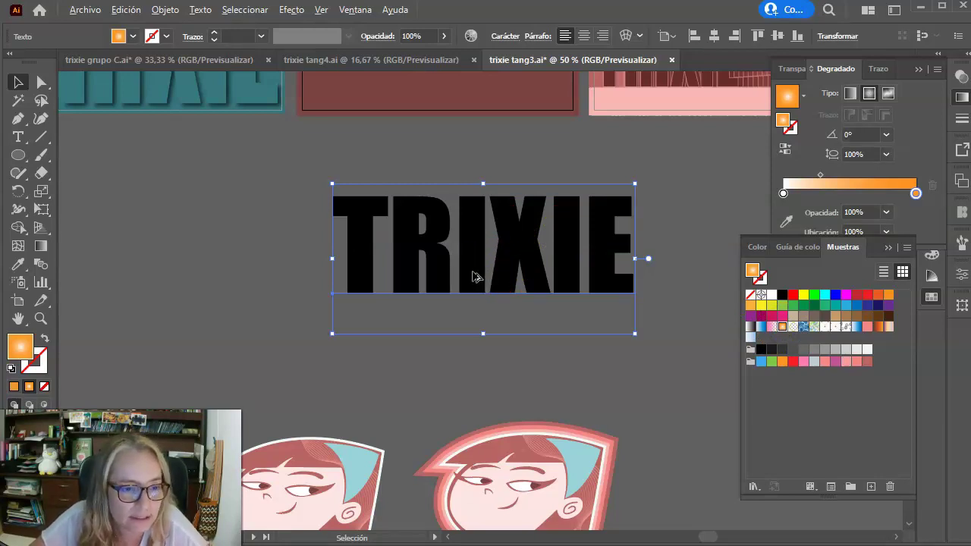
drag(470, 261, 203, 254)
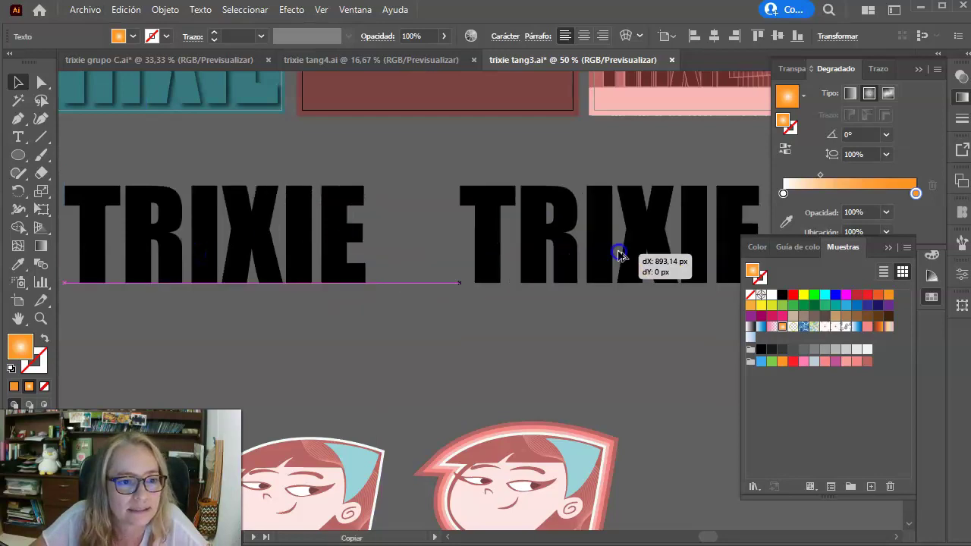
drag(289, 258, 614, 258)
Outline the duplicate TRIXIE and give it a vertical top-to-bottom orange gradient.
right_click(520, 241)
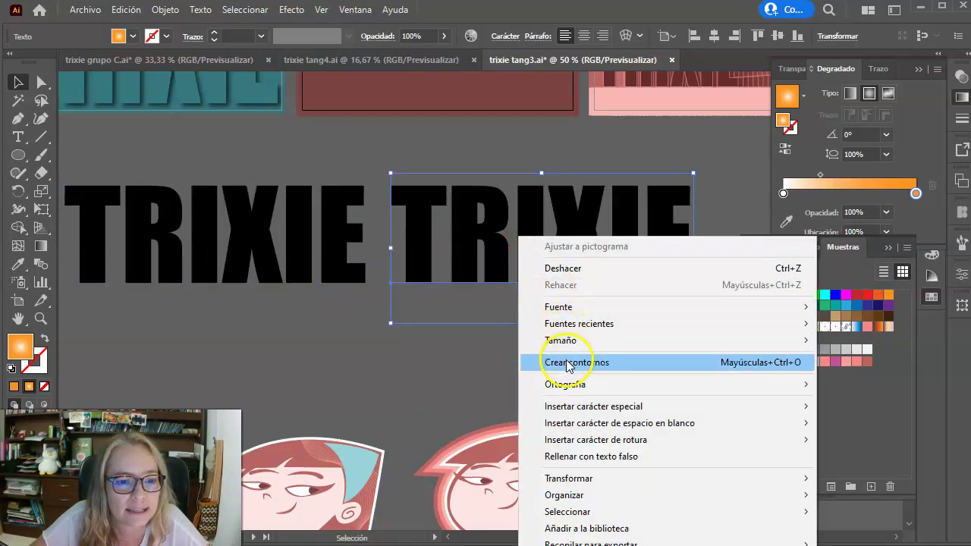
click(567, 362)
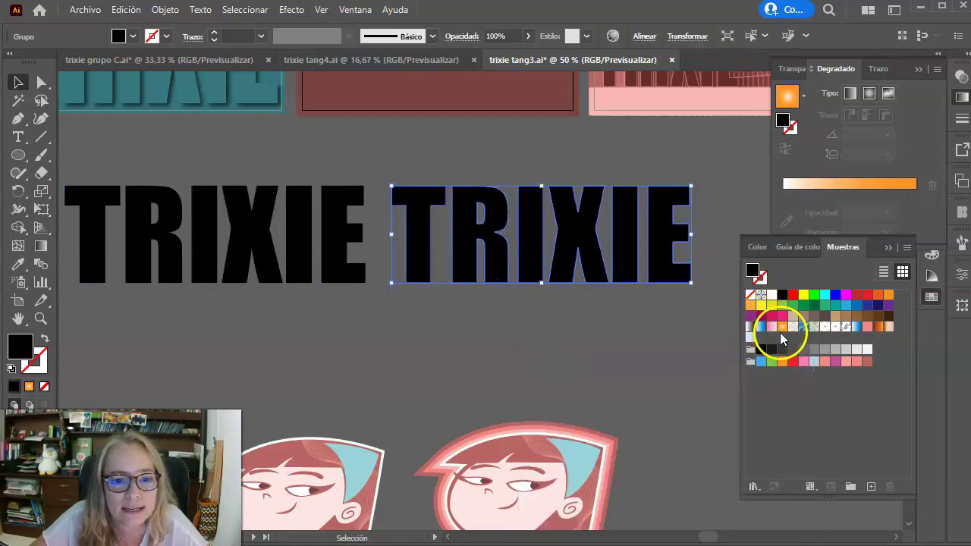
click(781, 328)
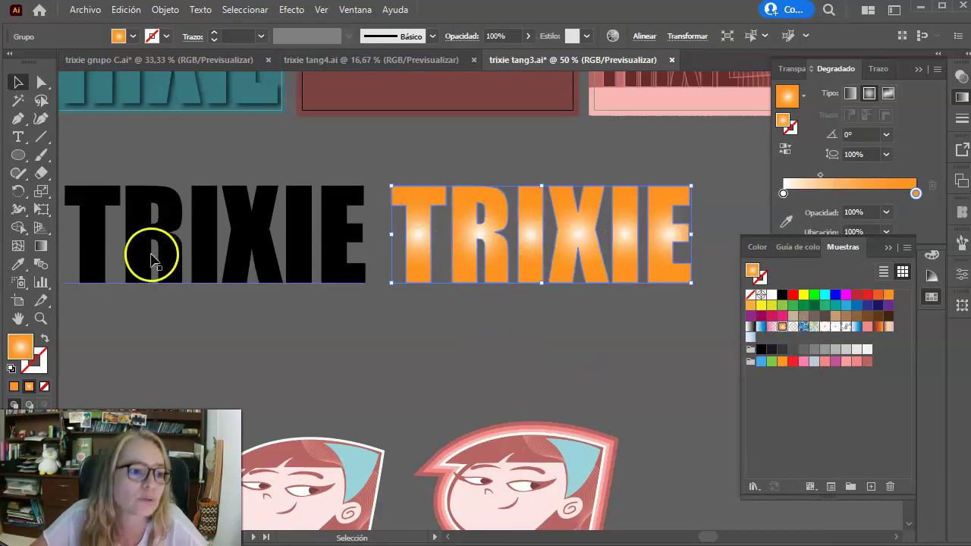
click(40, 244)
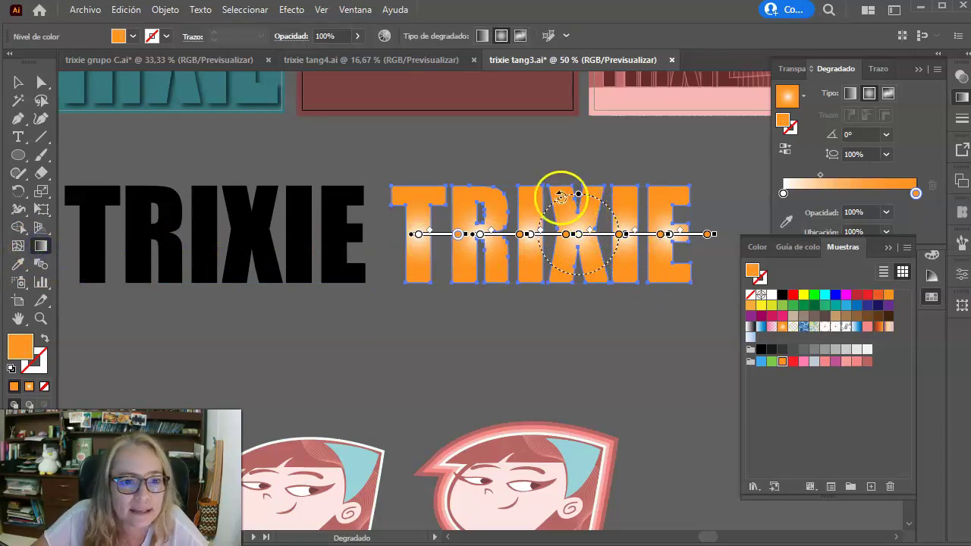
drag(552, 179, 564, 315)
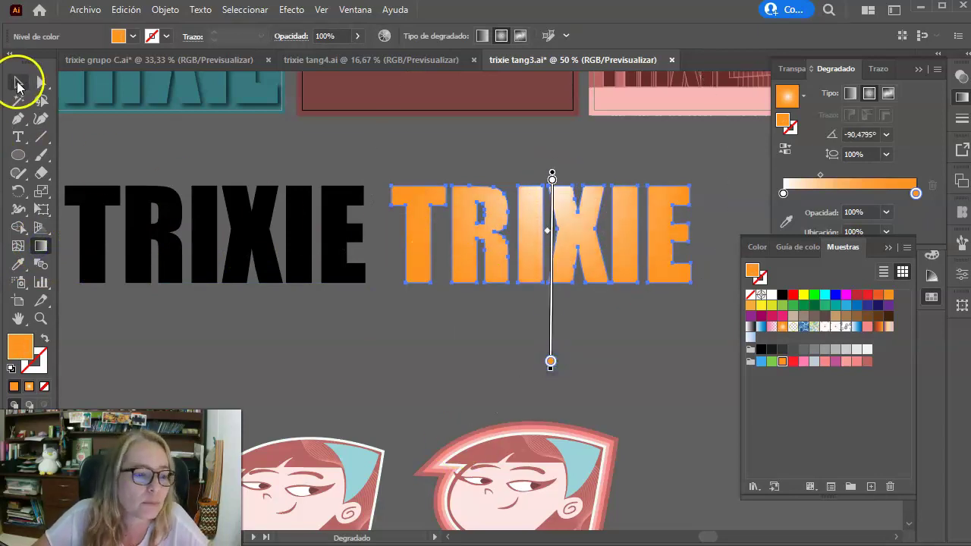
Select the orange TRIXIE group and its R letter shape.
click(18, 83)
click(134, 134)
click(433, 253)
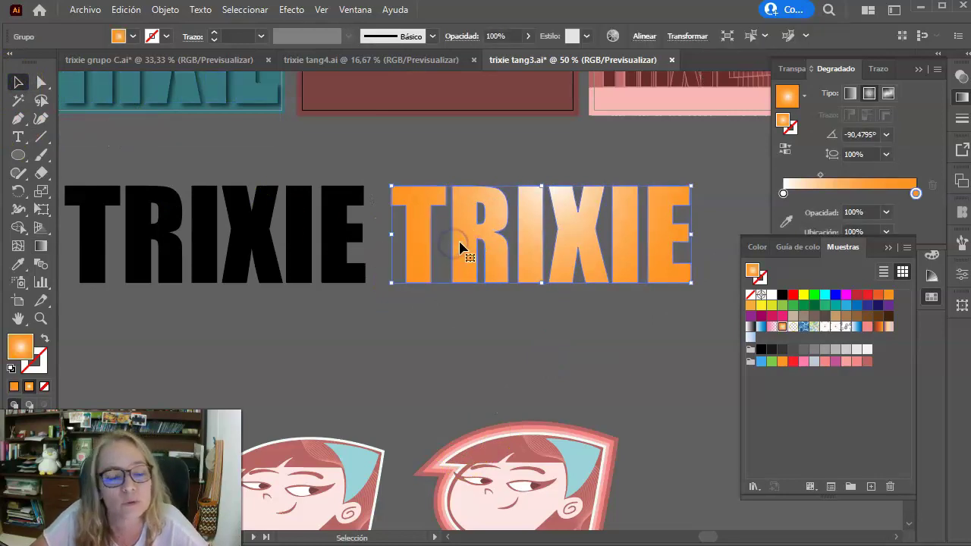
double_click(462, 247)
click(459, 254)
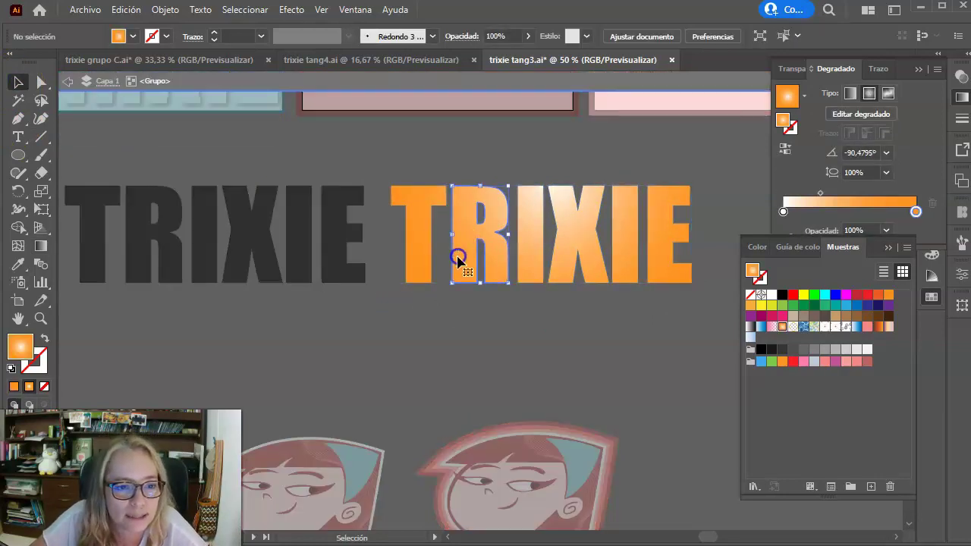
click(426, 313)
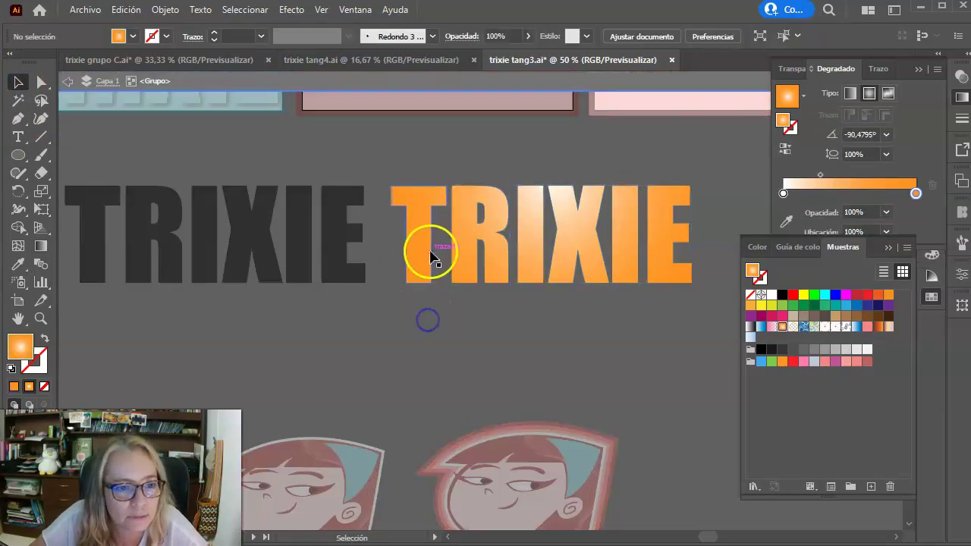
click(480, 249)
Delete the orange TRIXIE copy and move the black TRIXIE right toward centre.
double_click(478, 355)
drag(466, 264, 483, 228)
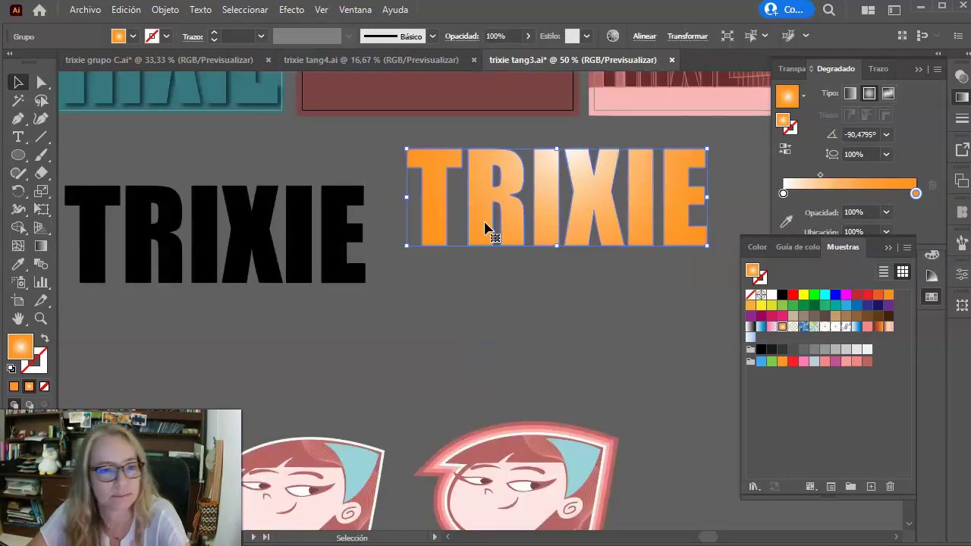
key(Delete)
click(339, 296)
drag(340, 268, 591, 264)
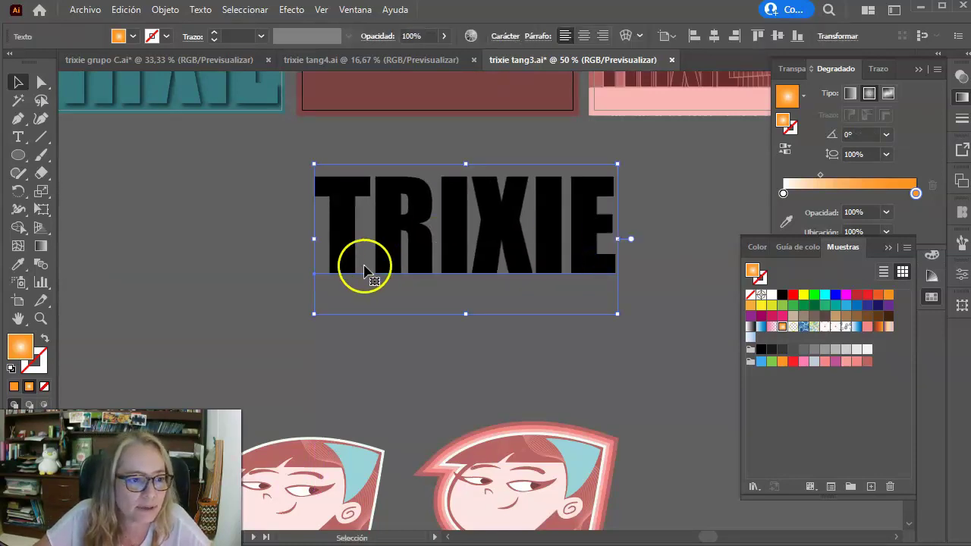
Set the TRIXIE fill to None, show Apariencia, and collapse the Degradado panel group.
click(44, 387)
click(136, 271)
key(ctrl+z)
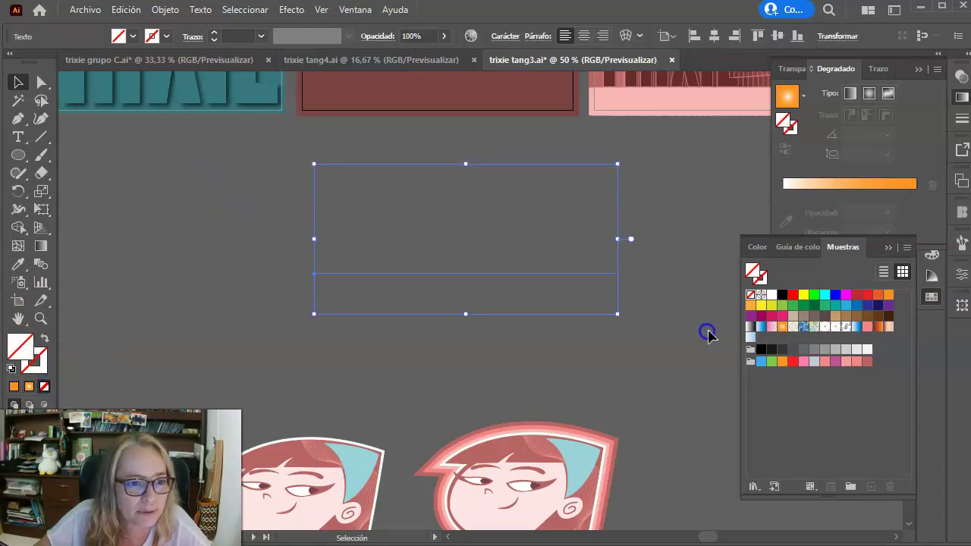
click(354, 10)
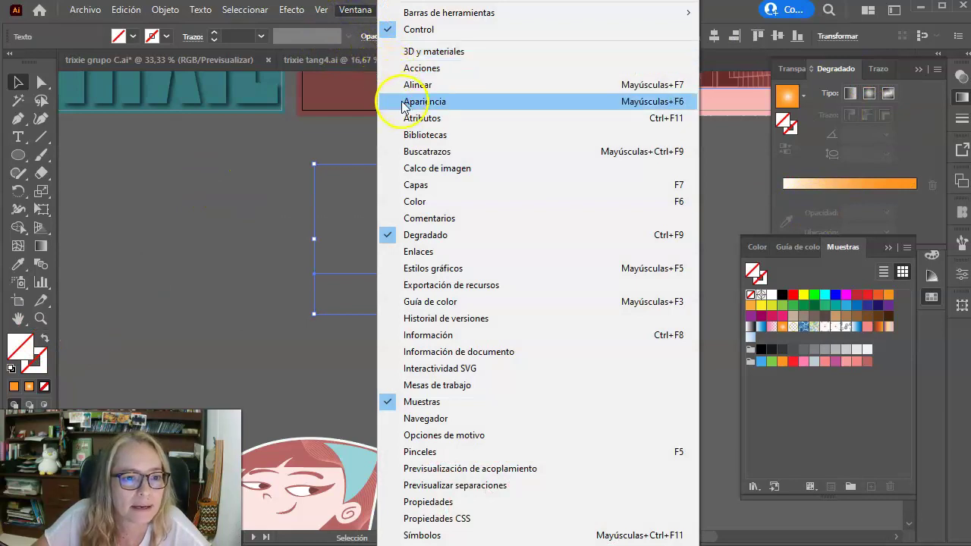
click(402, 102)
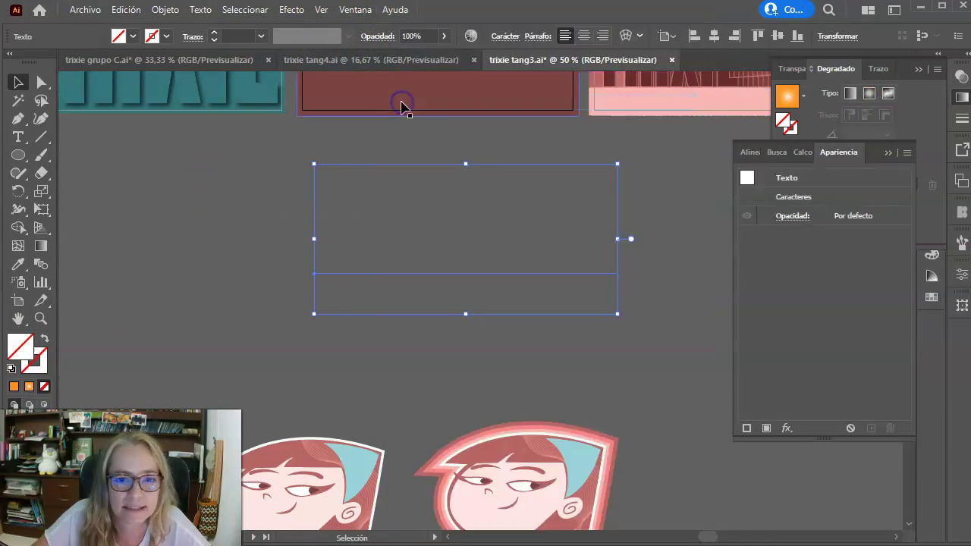
click(916, 70)
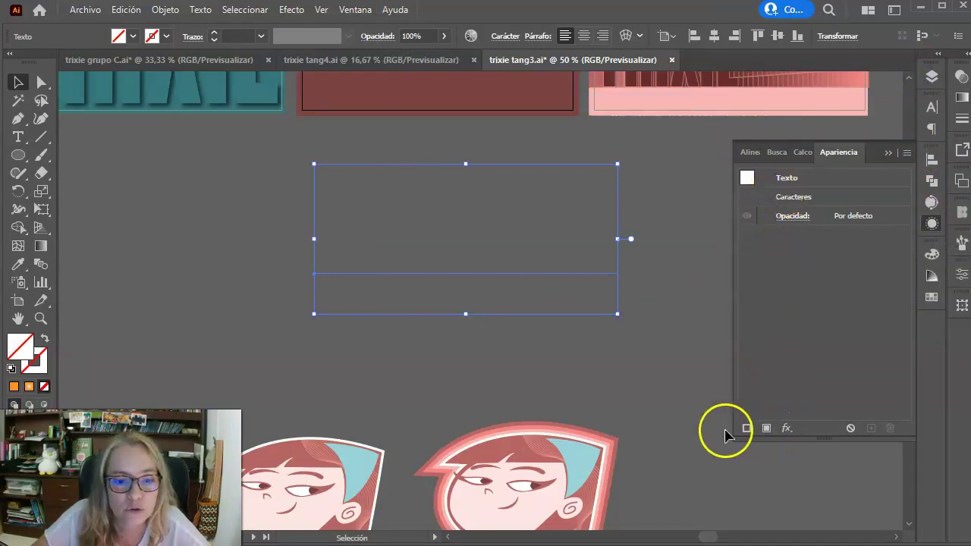
Browse the effects list, then reselect the TRIXIE text box.
click(786, 429)
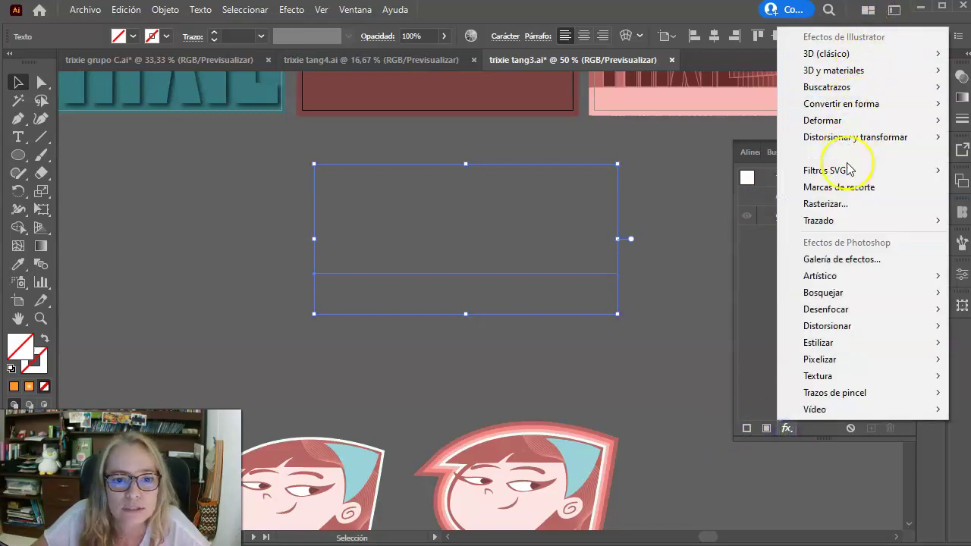
click(300, 12)
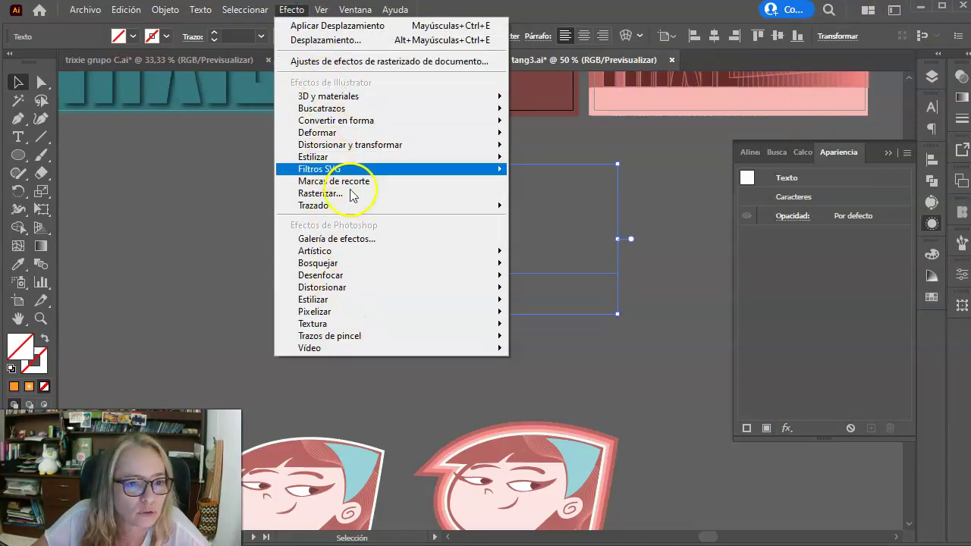
click(633, 227)
click(635, 200)
click(502, 289)
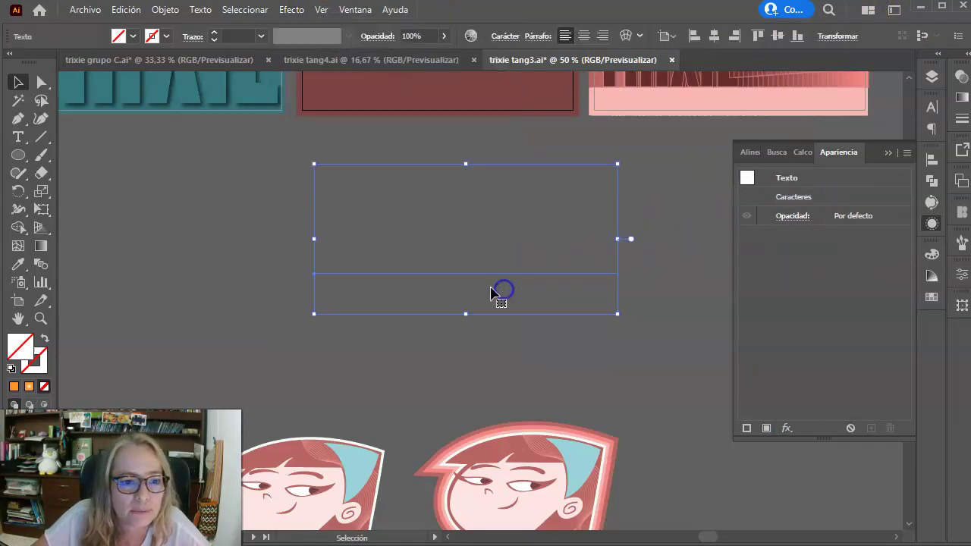
Add a new fill to TRIXIE, trying orange then pink Orquídea gradients.
click(766, 428)
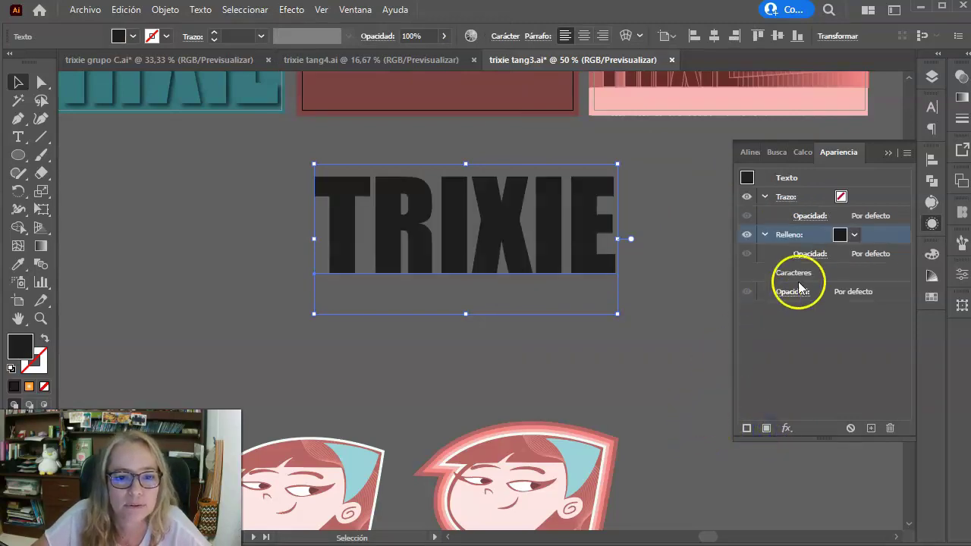
click(847, 237)
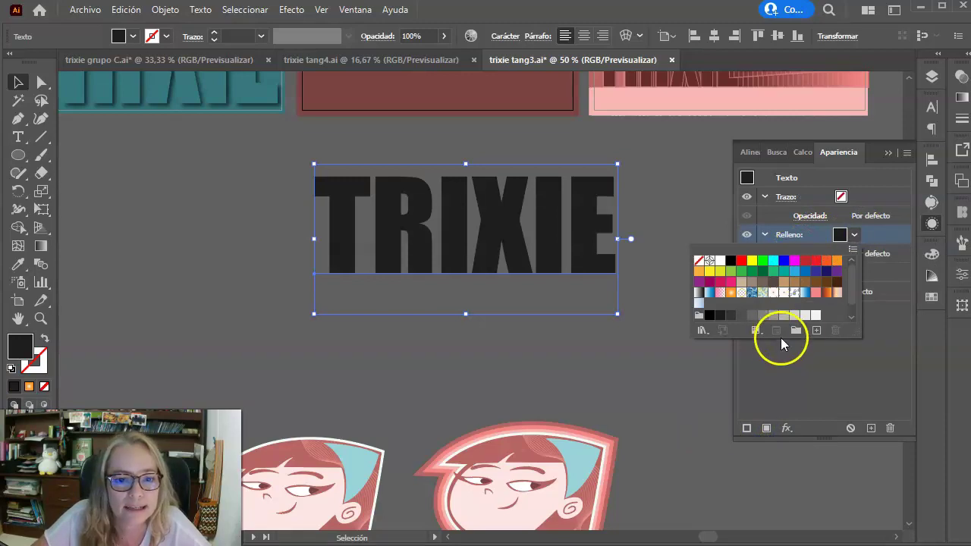
click(825, 293)
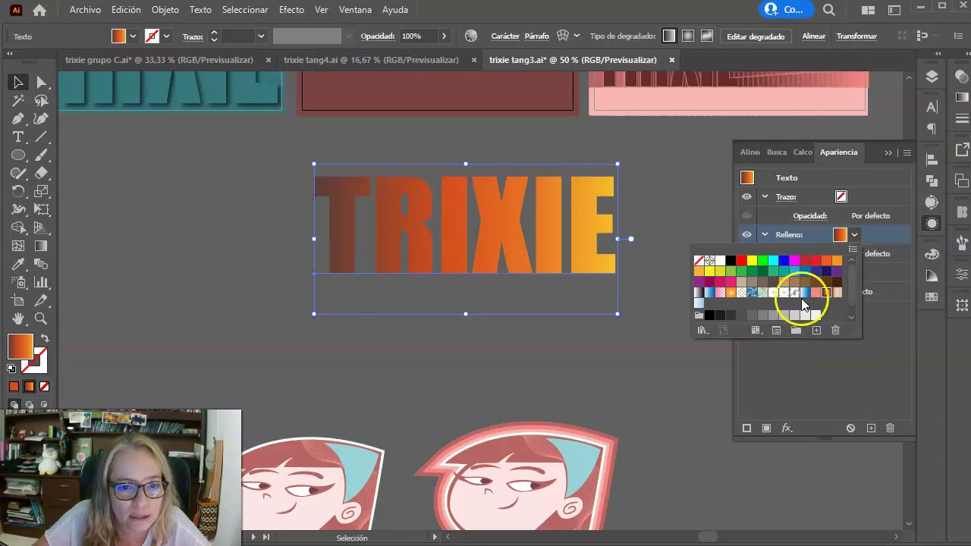
click(719, 293)
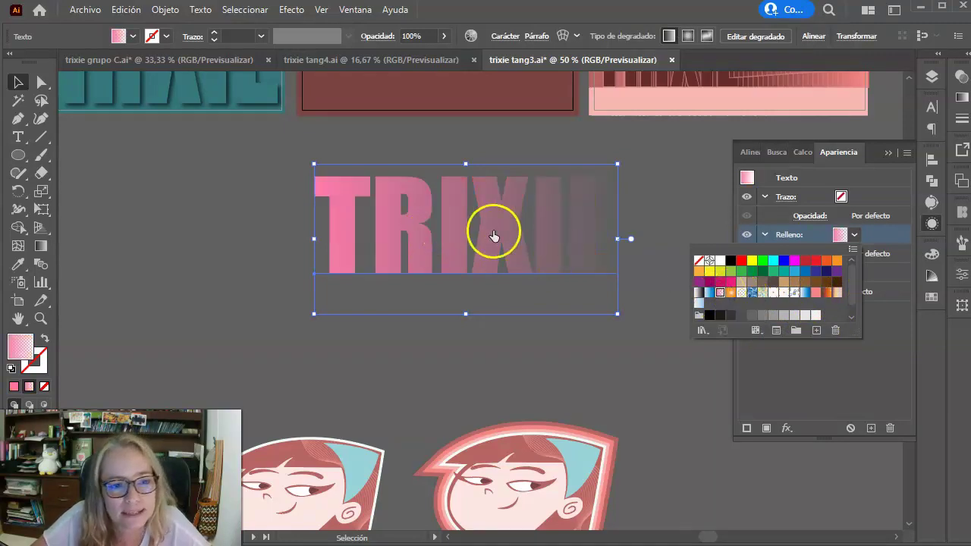
click(429, 222)
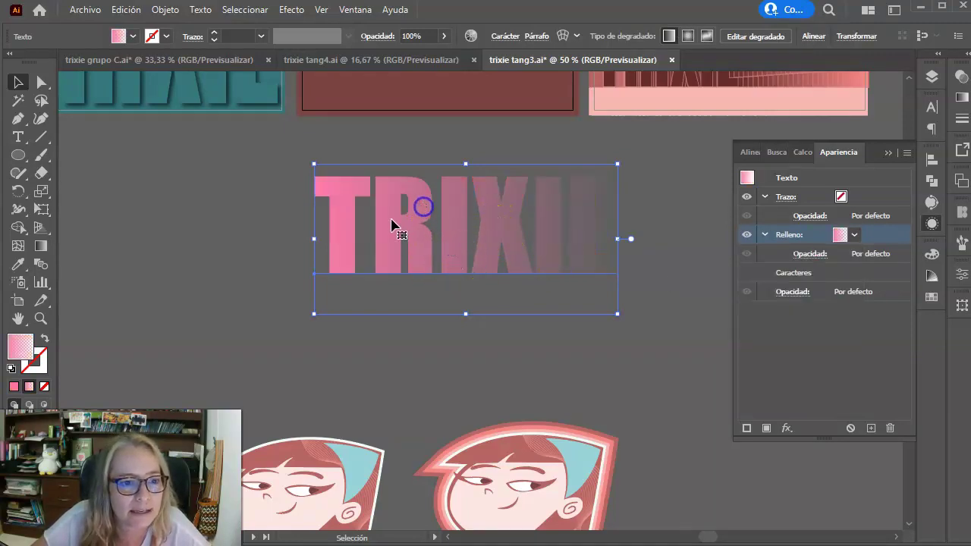
drag(391, 219, 309, 115)
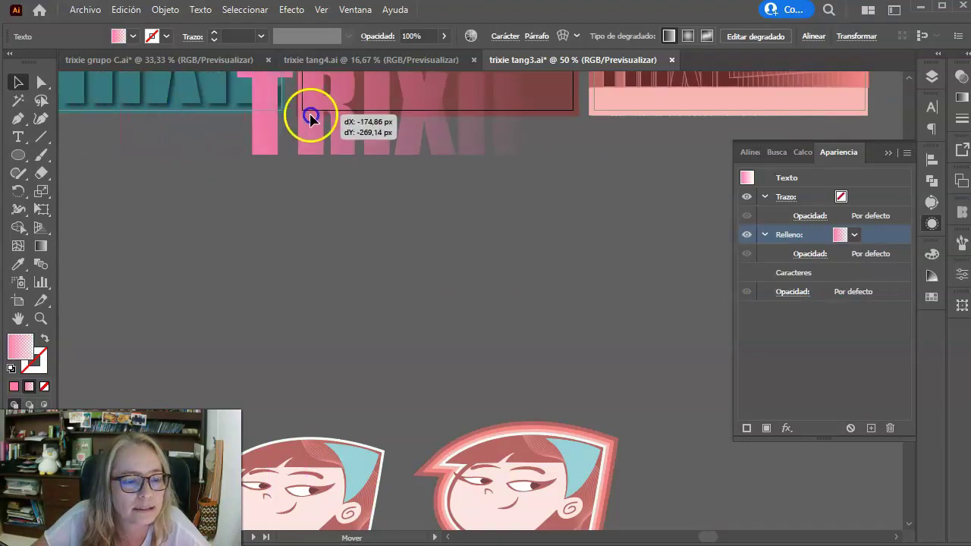
drag(309, 115, 516, 210)
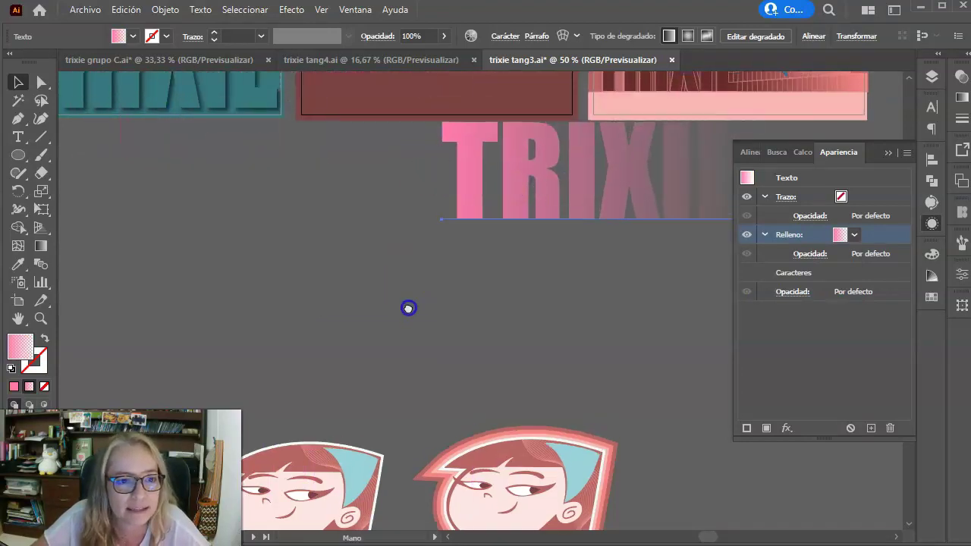
Switch the new fill to a light-to-dark blue gradient and move TRIXIE down-right.
click(853, 234)
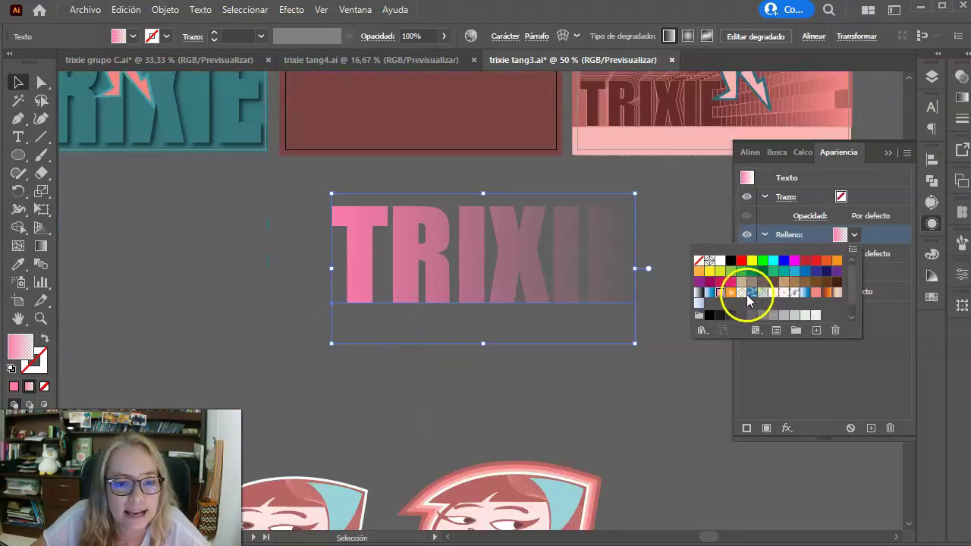
click(710, 294)
click(515, 258)
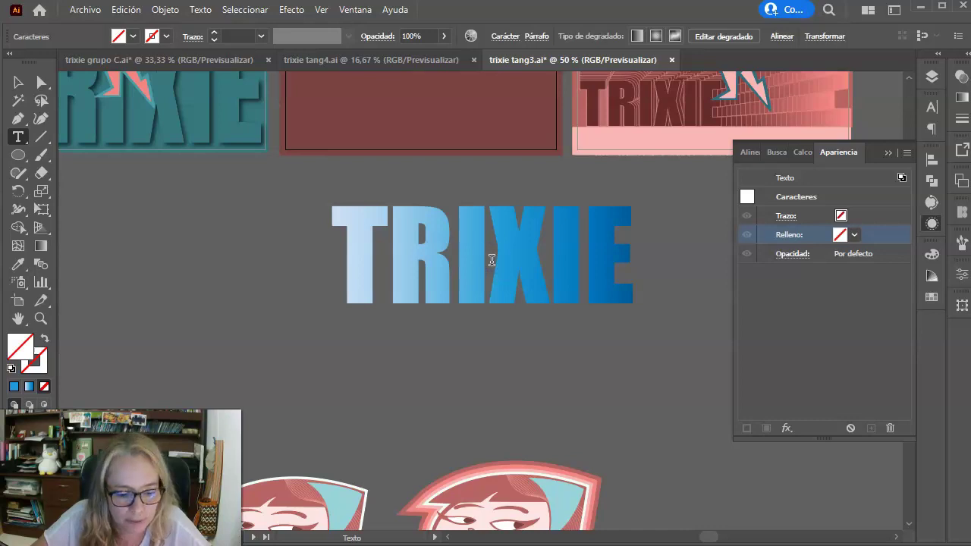
text(xcx)
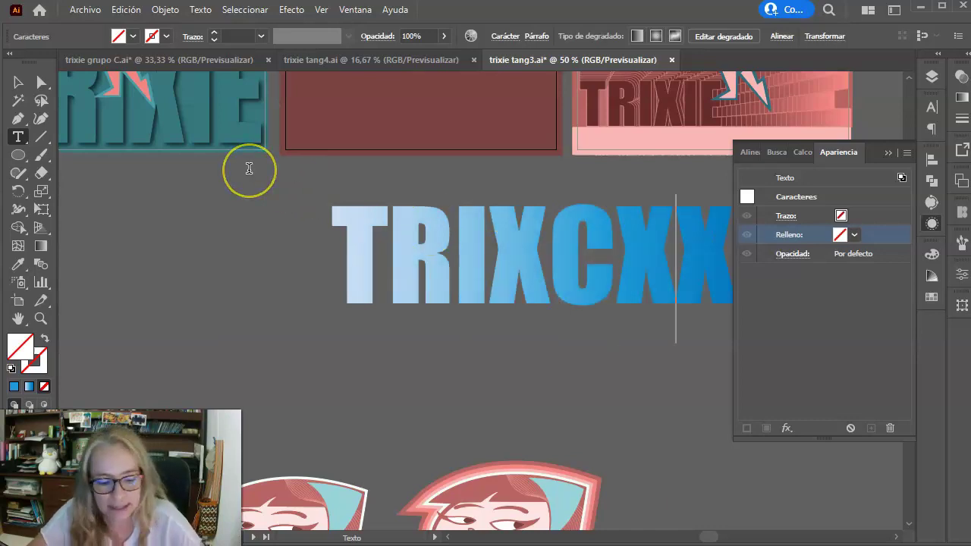
key(ctrl+z)
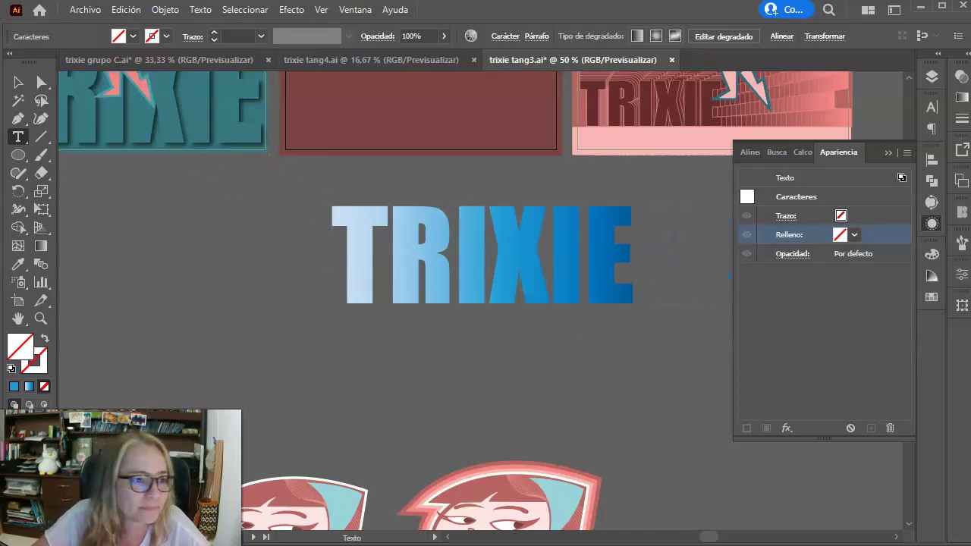
click(19, 83)
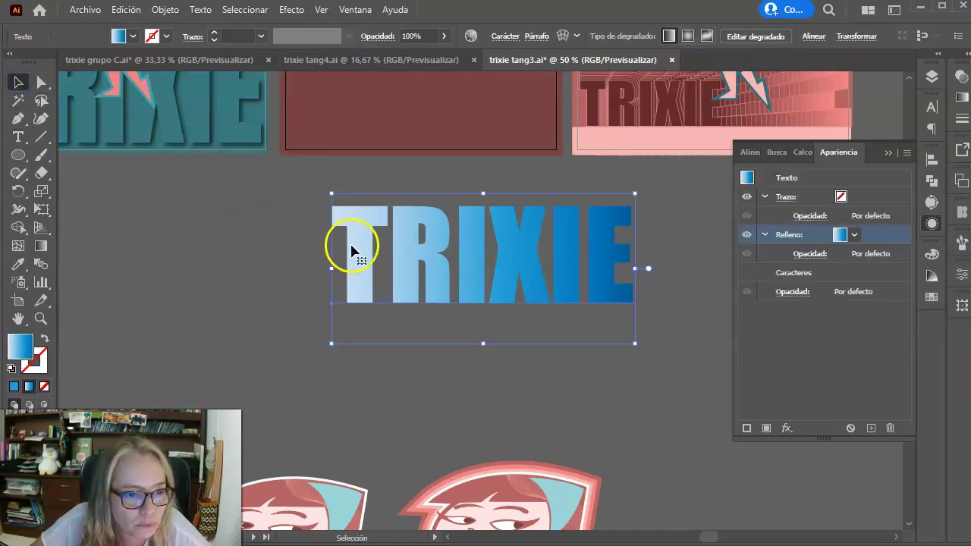
drag(351, 250, 467, 297)
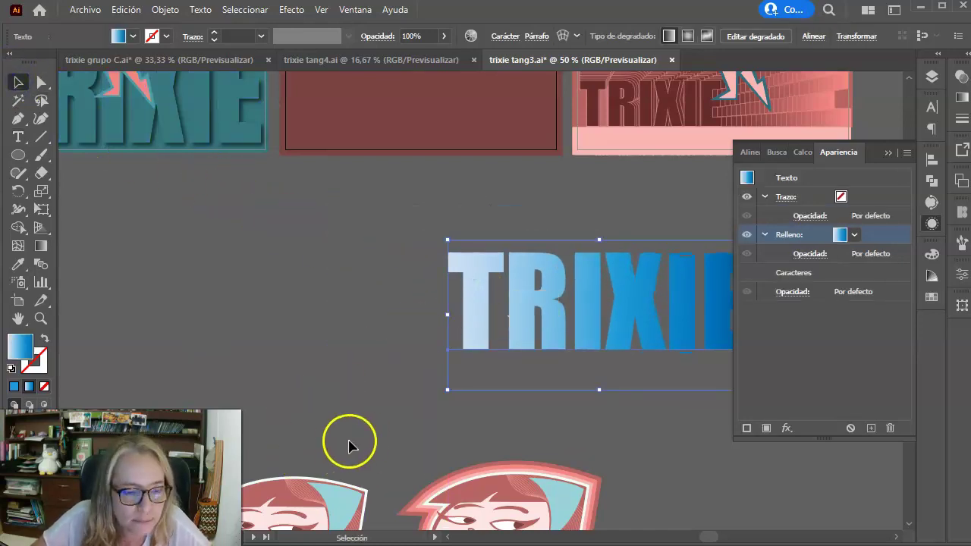
scroll(349, 445, down, 5)
Place a copy of the clipped hair group from the left character and move it up-left.
click(379, 339)
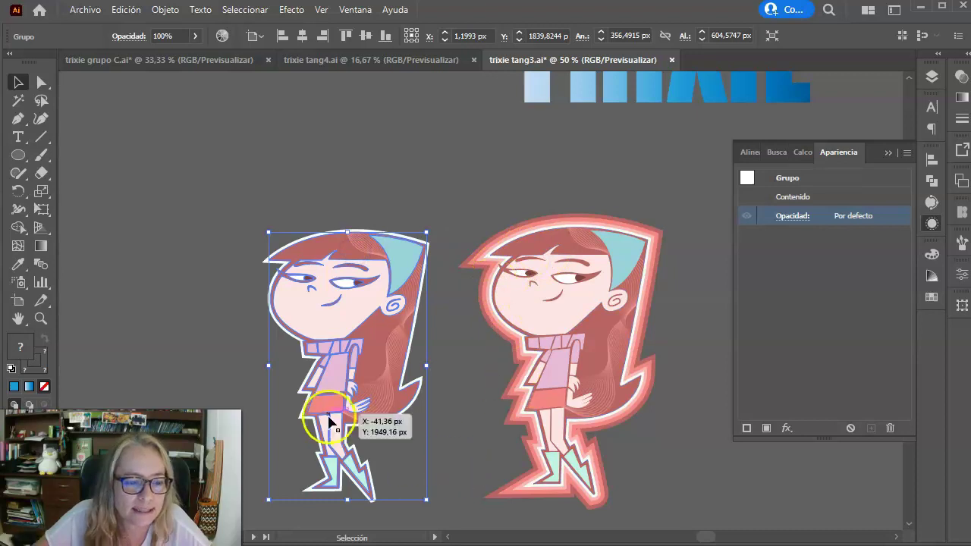
double_click(286, 336)
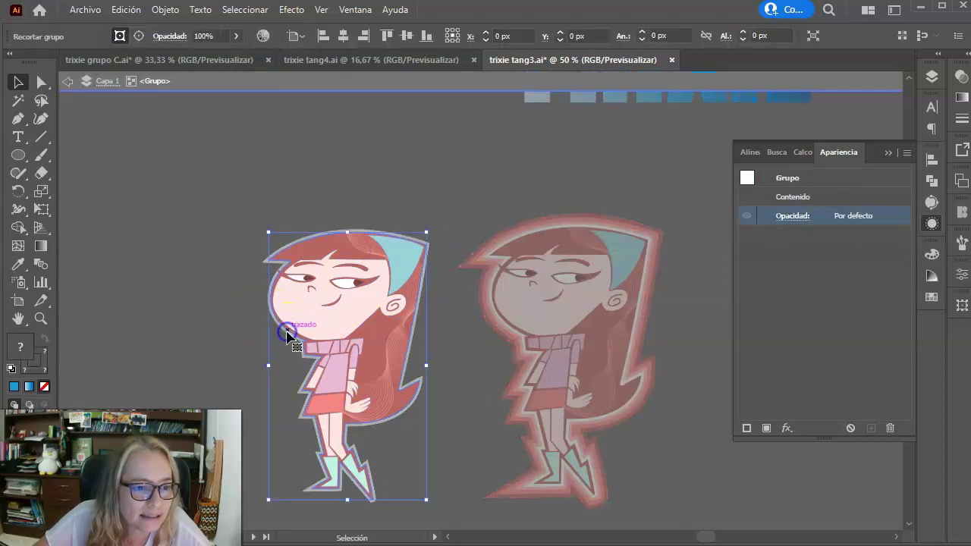
key(a)
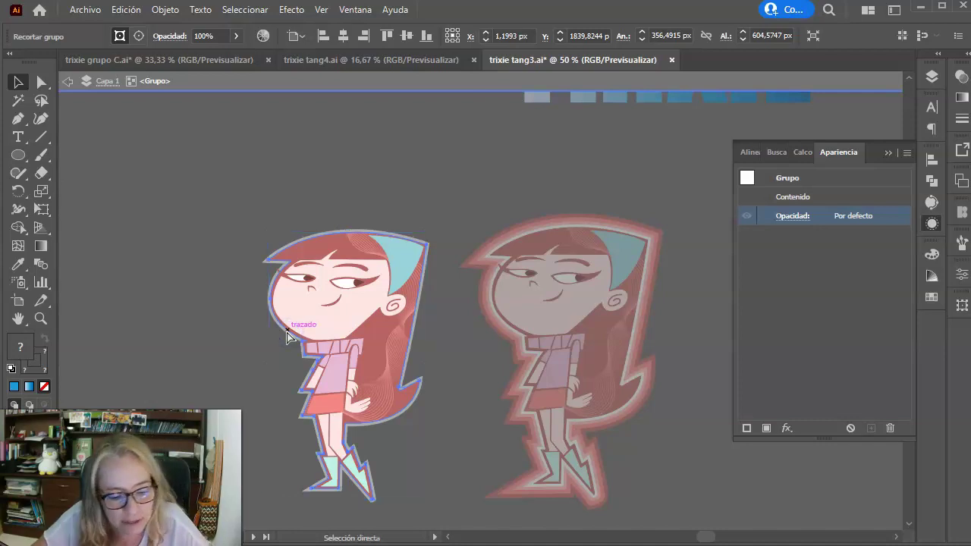
key(v)
double_click(224, 281)
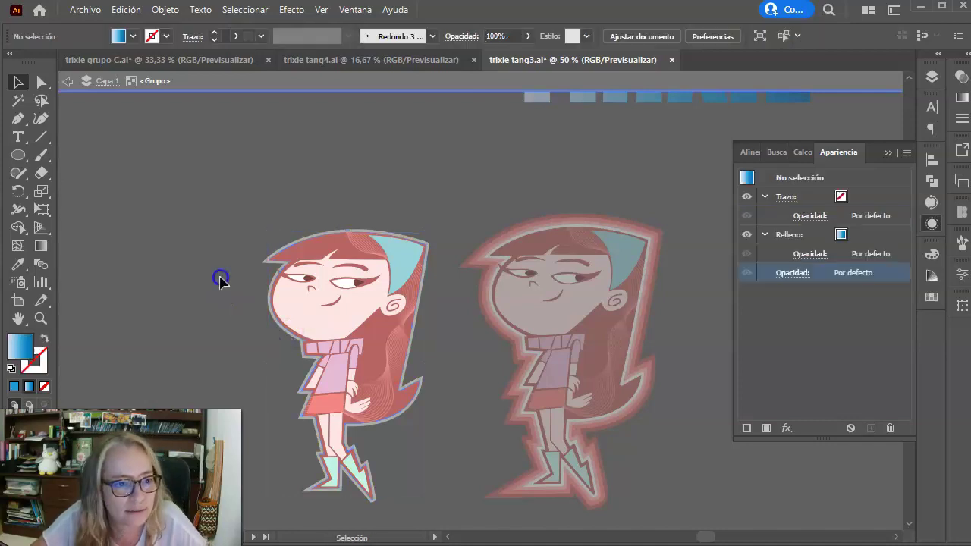
key(ctrl+z)
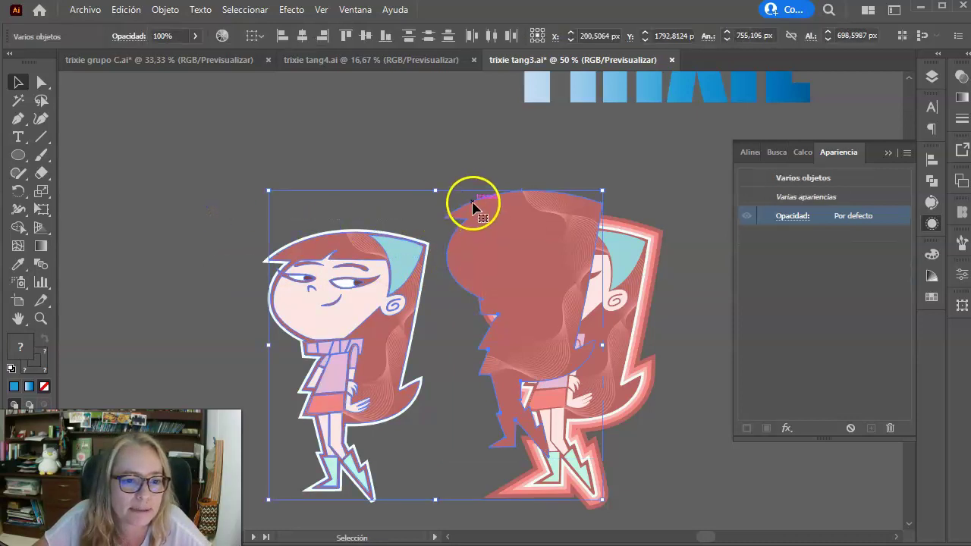
drag(472, 208, 316, 133)
Release the hair's clipping mask, delete its line blend, and select the red hair shape.
right_click(331, 159)
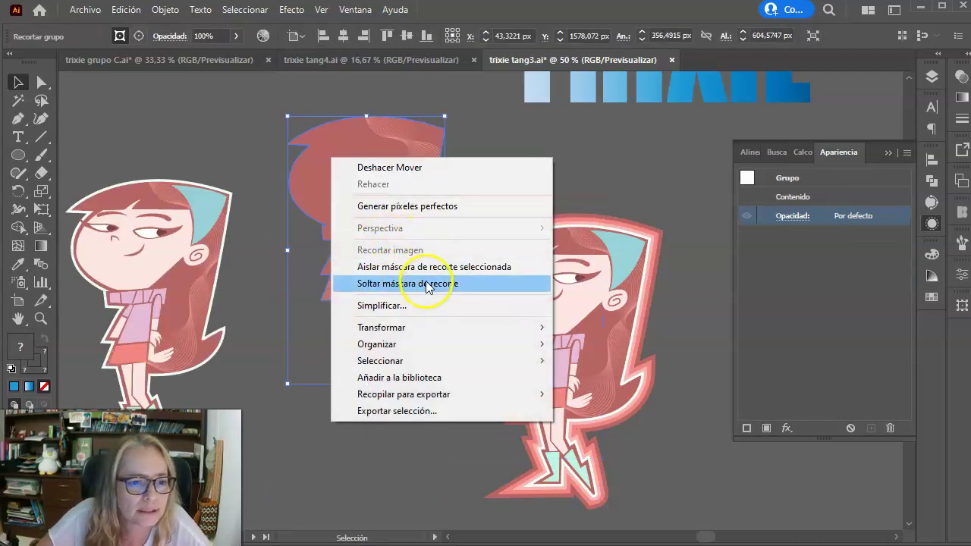
click(427, 283)
click(490, 152)
click(392, 101)
key(Delete)
click(382, 127)
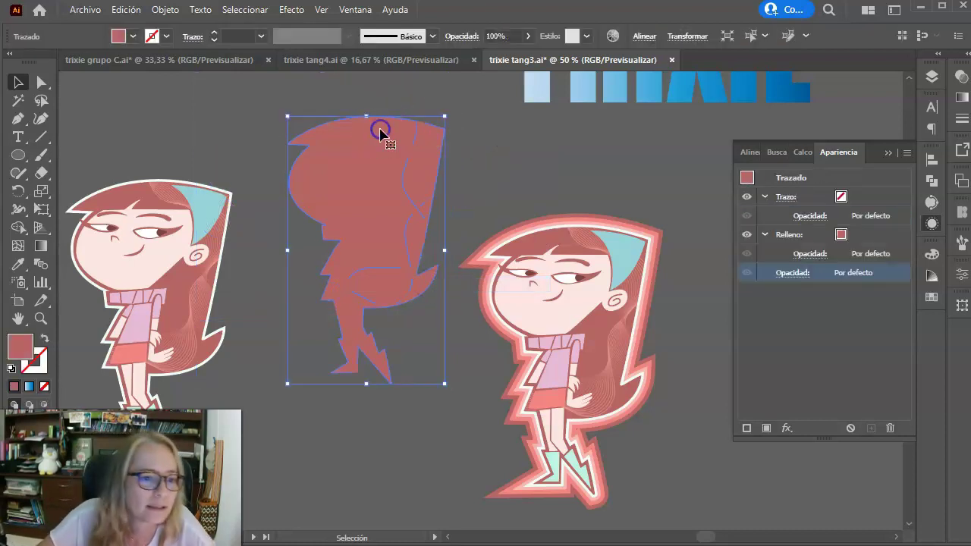
Swap the hair's fill to stroke, set 6 pt weight, and align it to outside.
click(45, 337)
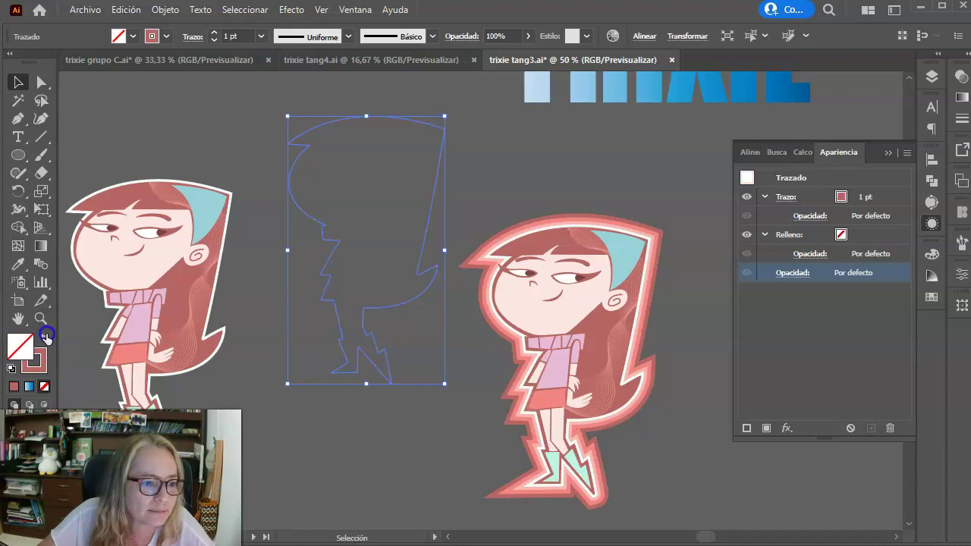
click(216, 35)
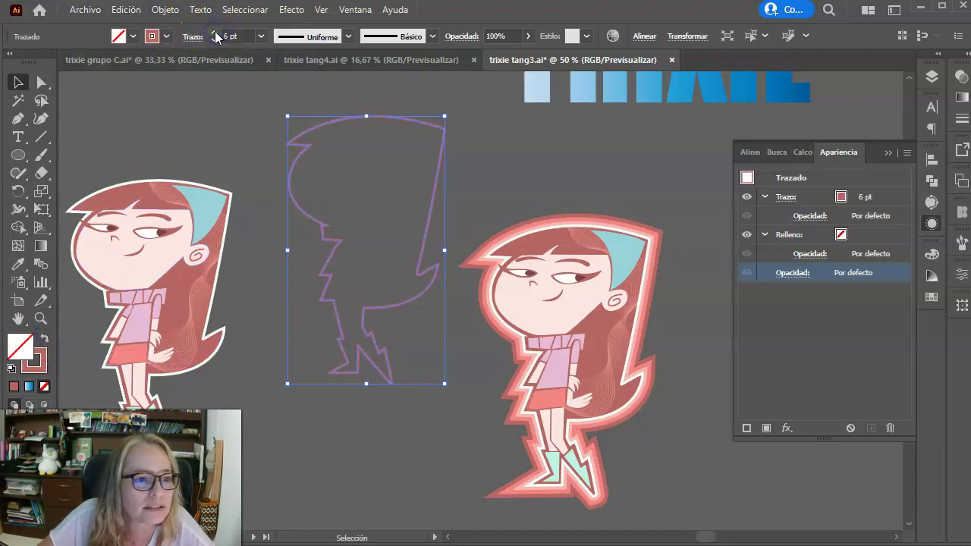
click(191, 37)
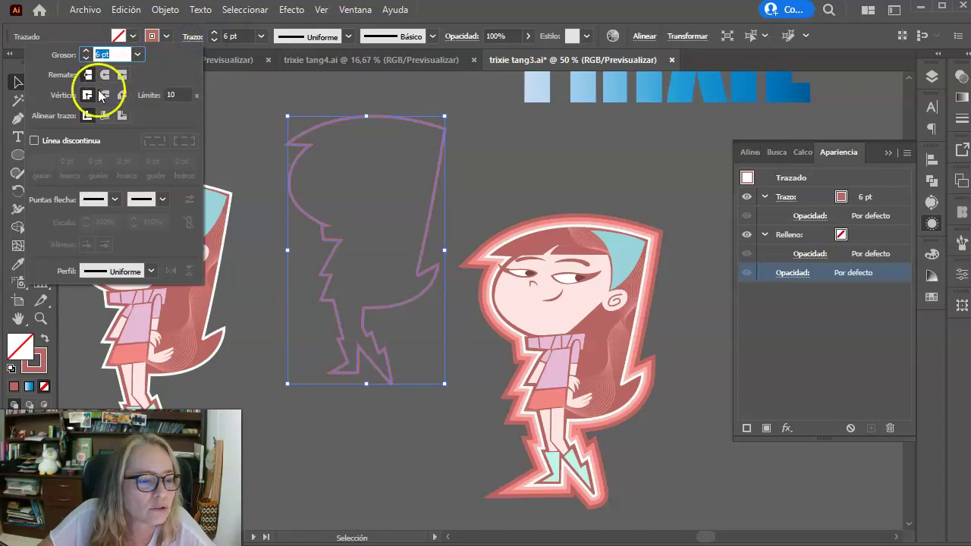
click(122, 115)
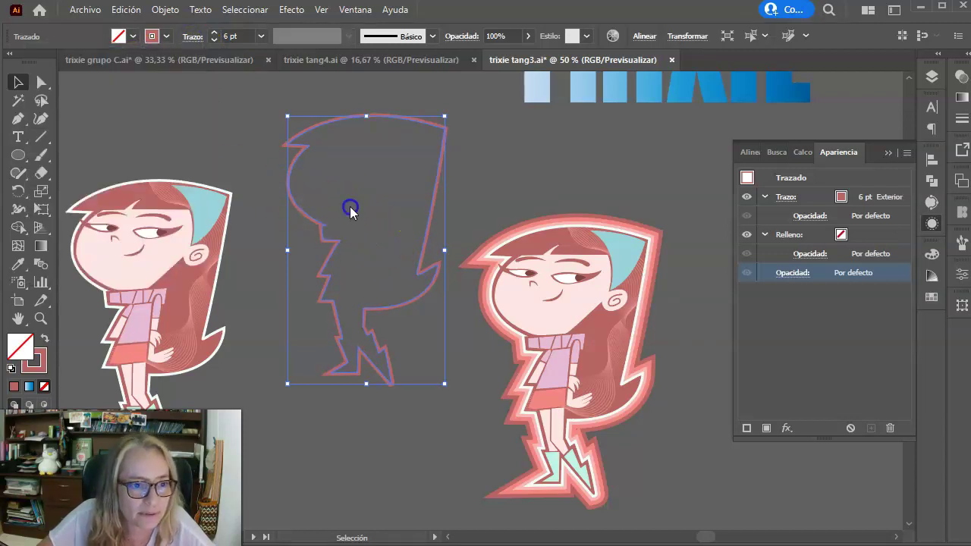
scroll(331, 193, up, 2)
scroll(331, 193, up, 1)
mouse_move(468, 210)
mouse_down()
mouse_move(438, 364)
mouse_move(398, 322)
mouse_up()
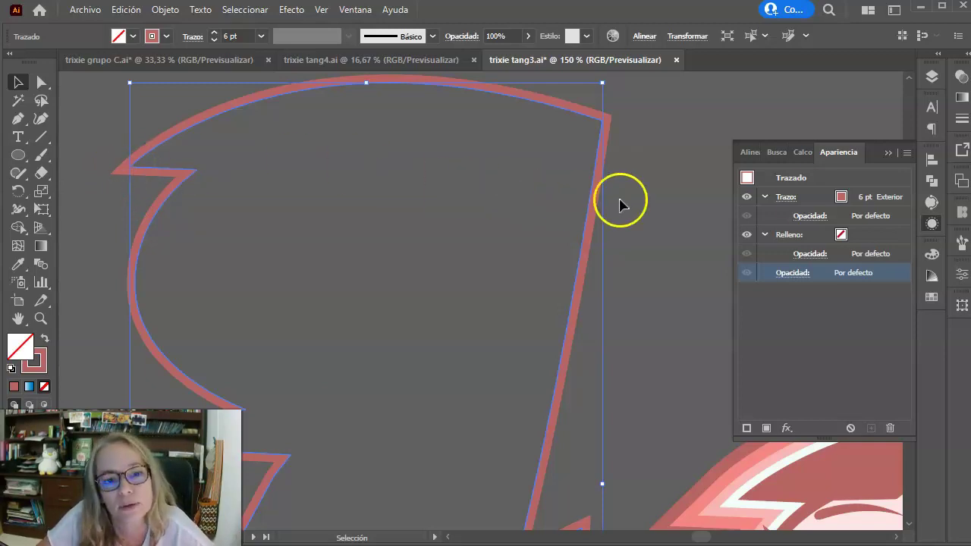
Adjust the weight in the pink stroke's options in the Appearance panel.
click(816, 197)
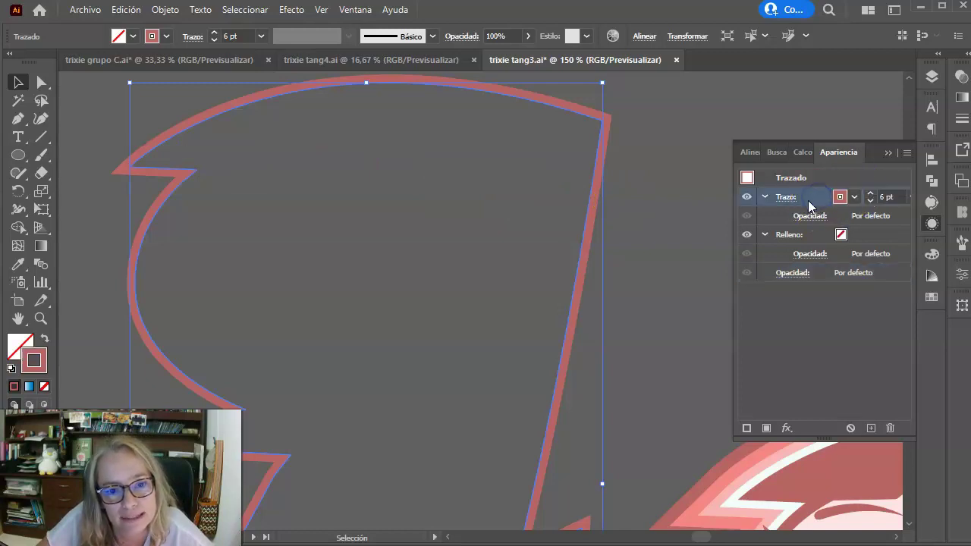
click(787, 198)
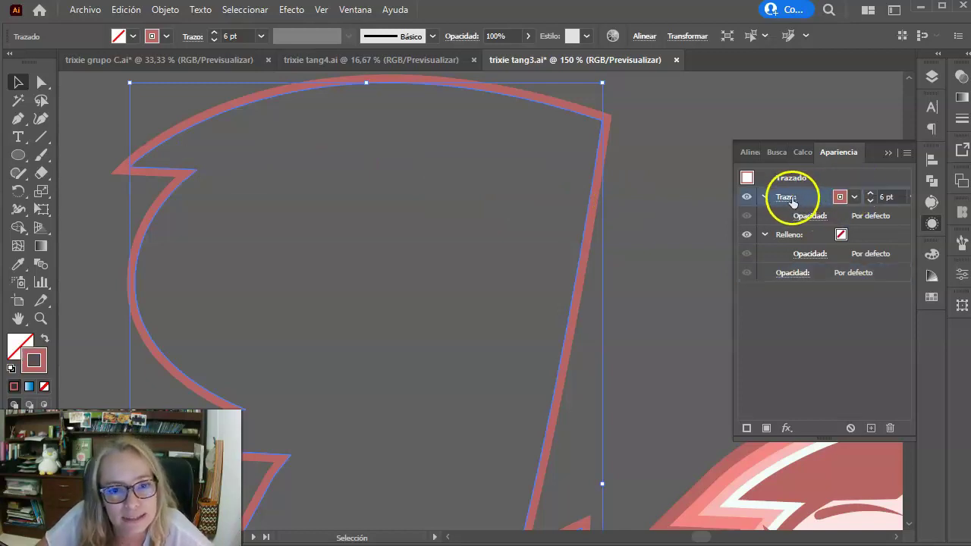
click(699, 219)
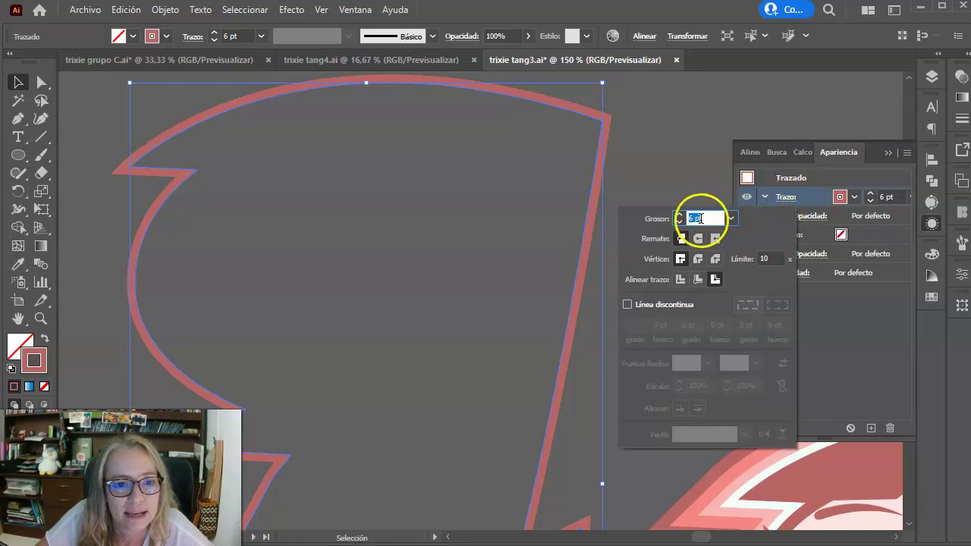
click(697, 240)
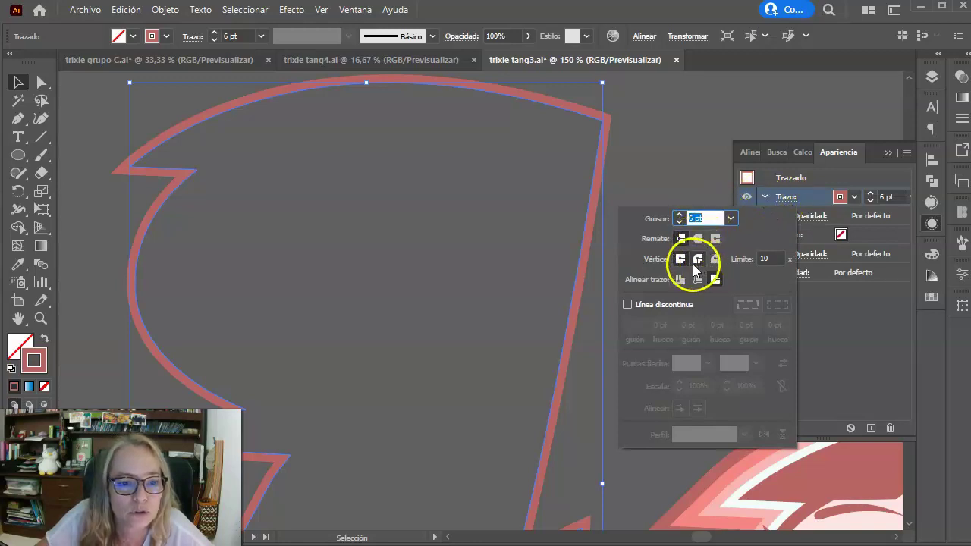
click(821, 196)
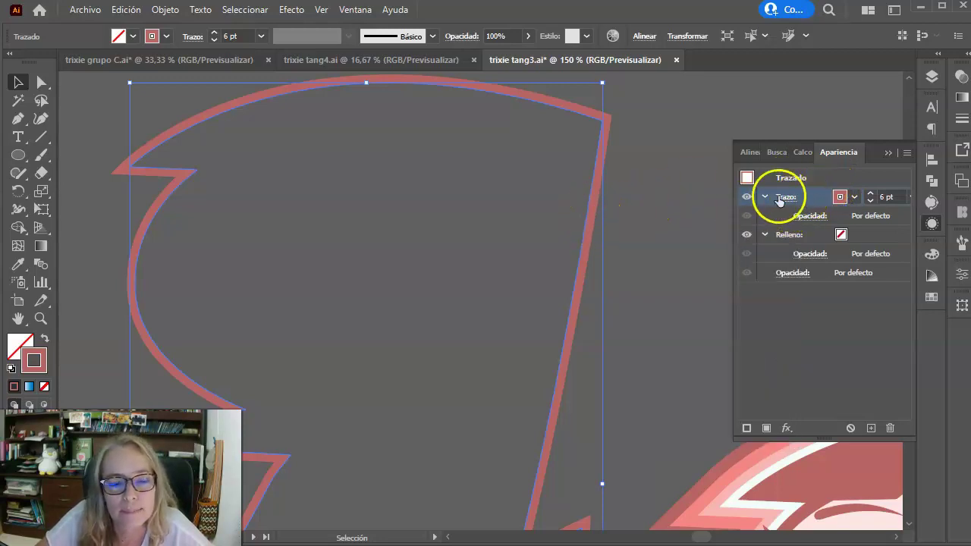
Duplicate the pink stroke and colour the copy with a magenta swatch.
click(872, 429)
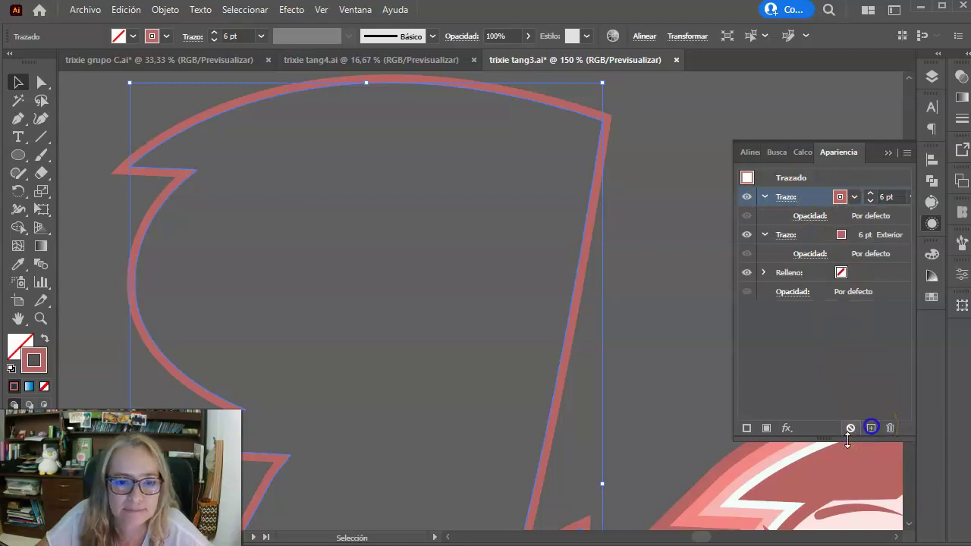
click(840, 237)
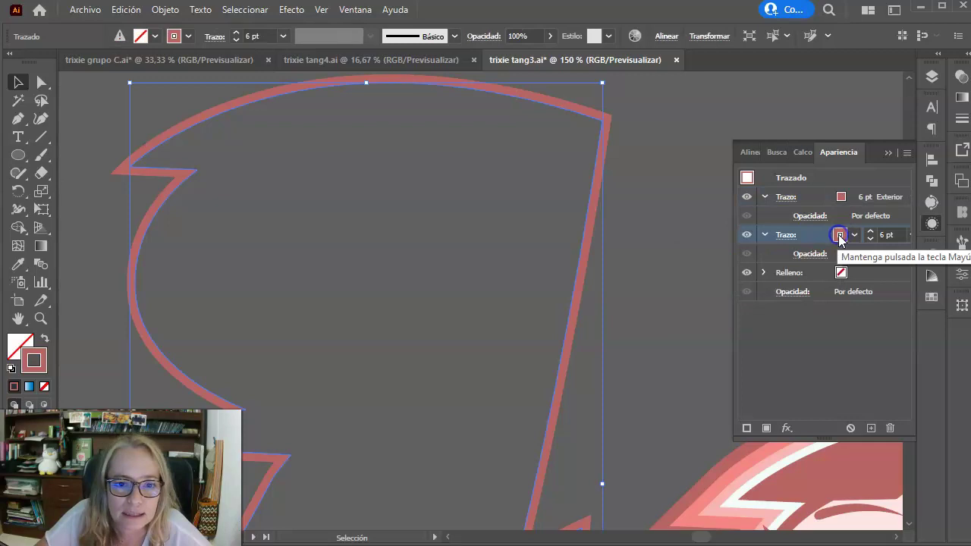
click(840, 237)
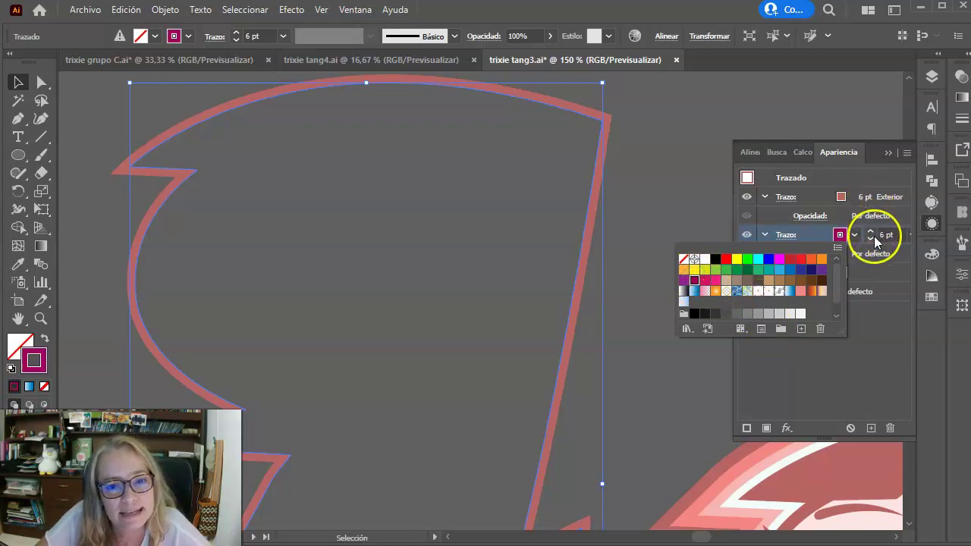
click(747, 199)
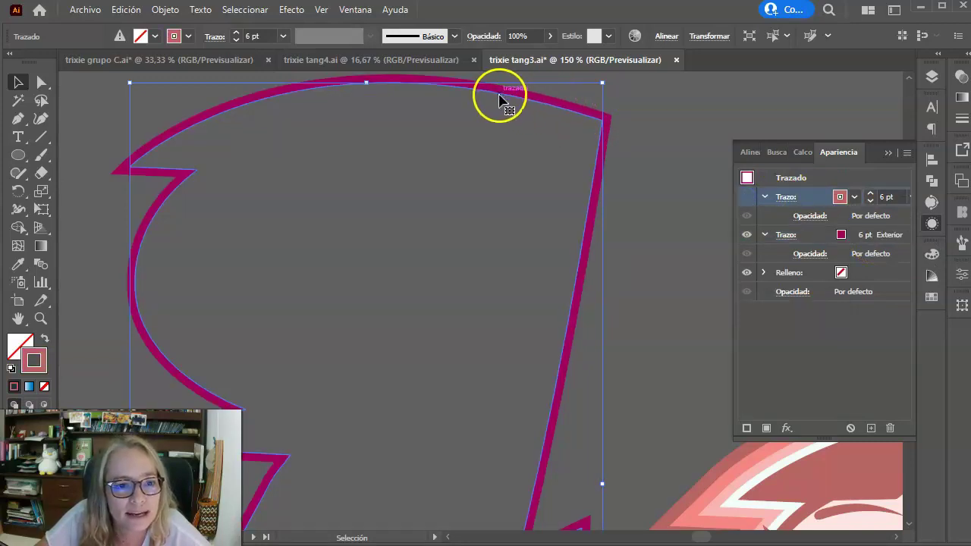
click(746, 197)
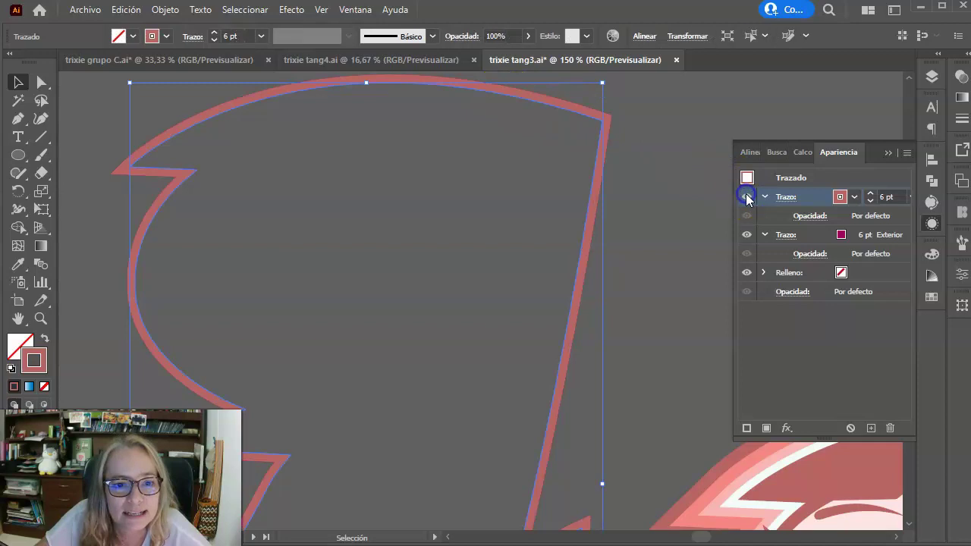
Set the magenta stroke to 12 pt and place it beneath the 6 pt pink stroke.
click(822, 234)
click(870, 232)
click(869, 232)
click(870, 232)
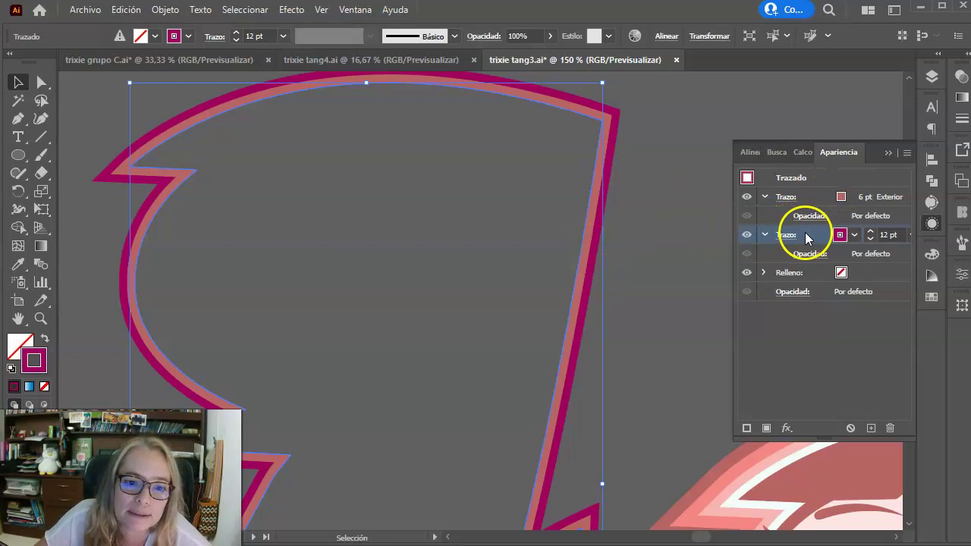
drag(768, 231, 784, 206)
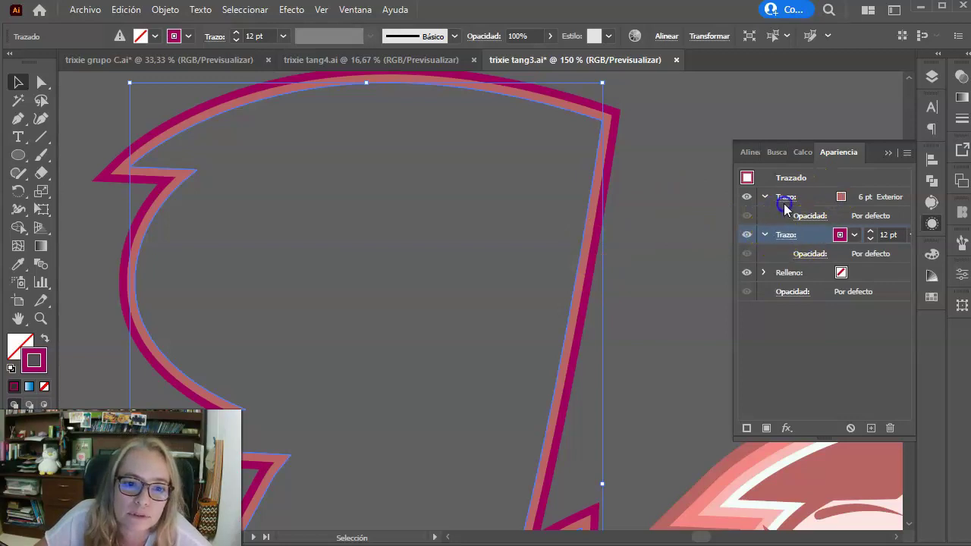
mouse_move(810, 237)
mouse_down()
mouse_move(808, 190)
mouse_move(810, 258)
mouse_up()
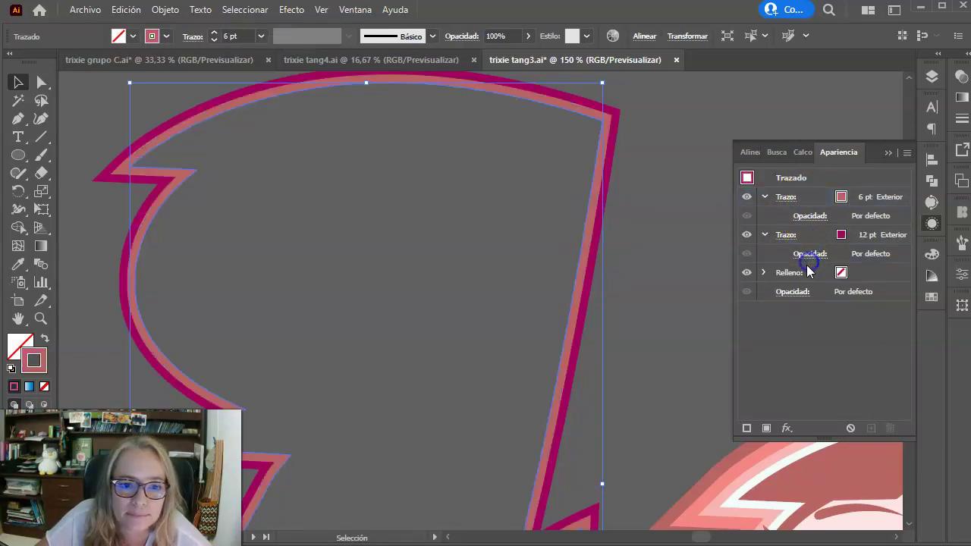
click(826, 237)
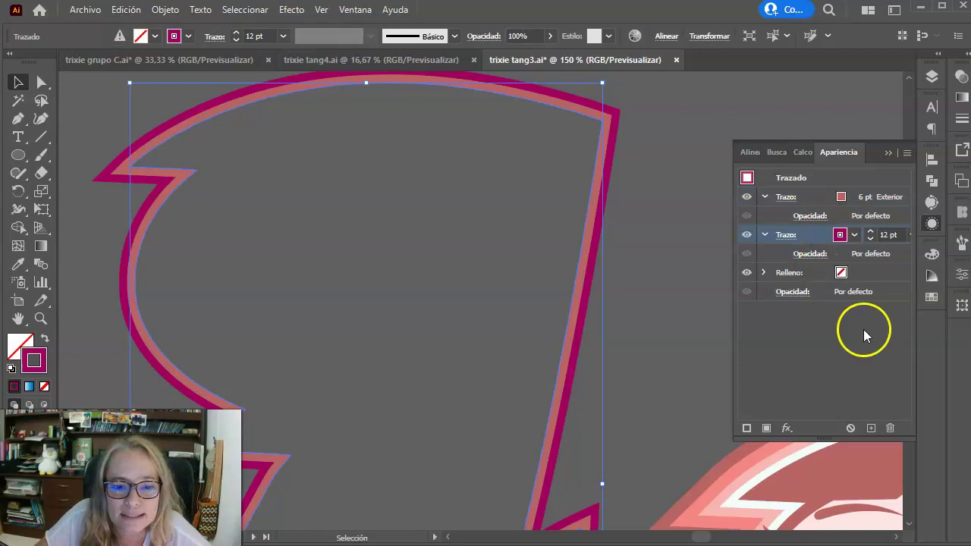
Duplicate the 12 pt magenta stroke and colour the third stroke orange.
click(871, 427)
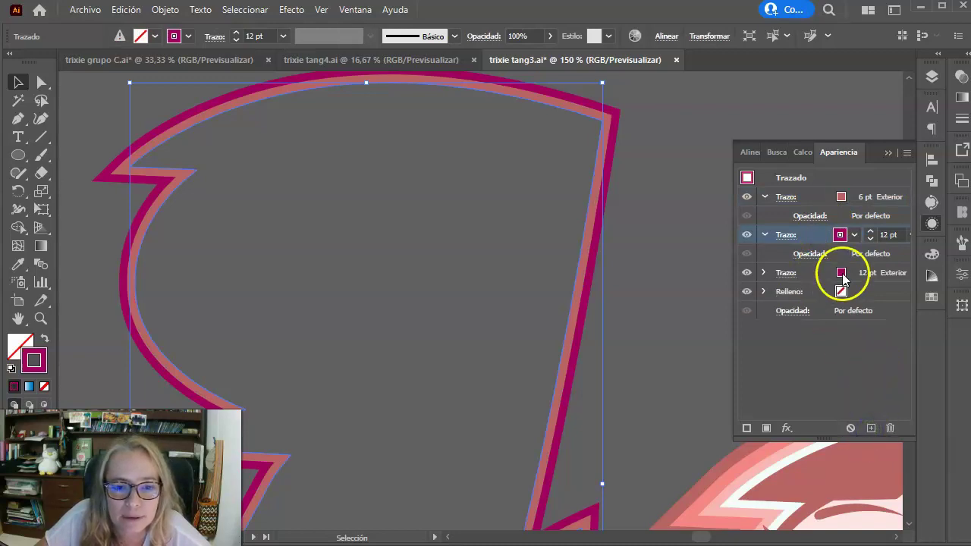
click(841, 276)
click(840, 273)
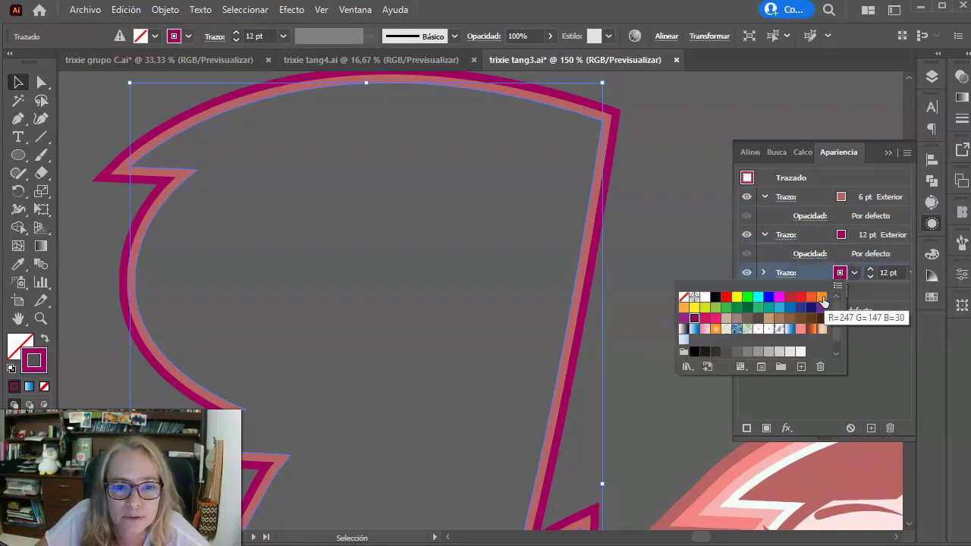
click(822, 297)
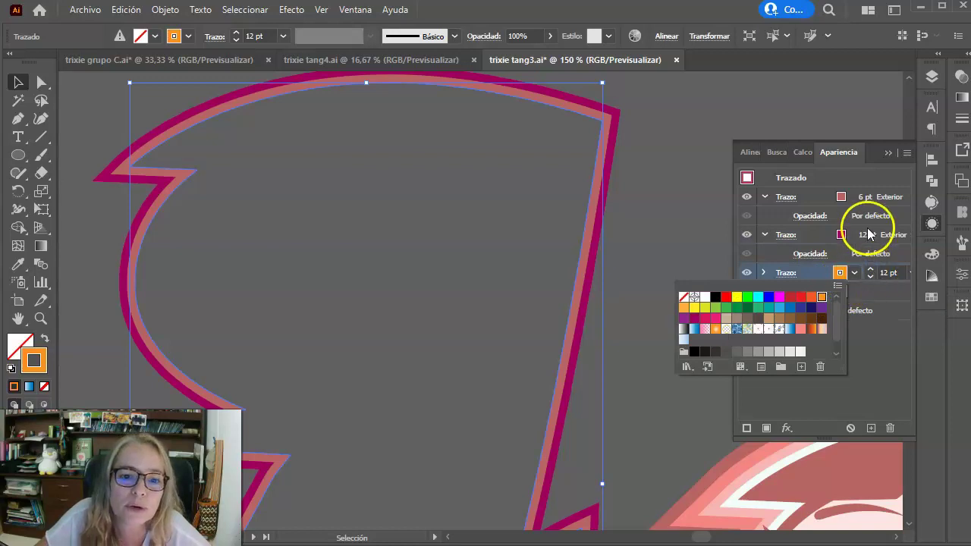
click(870, 271)
Set the orange stroke's weight to 18 pt.
click(869, 272)
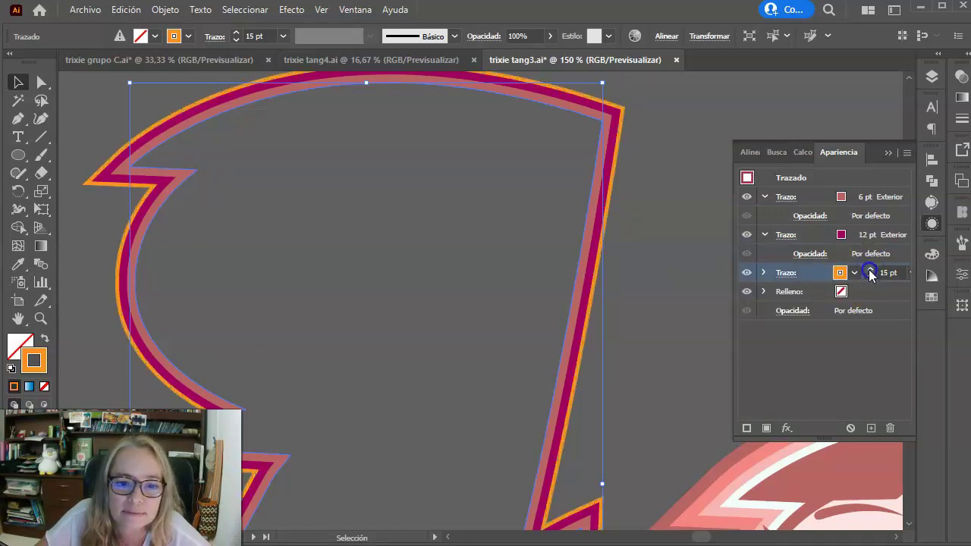
click(870, 272)
click(869, 271)
click(870, 272)
click(869, 271)
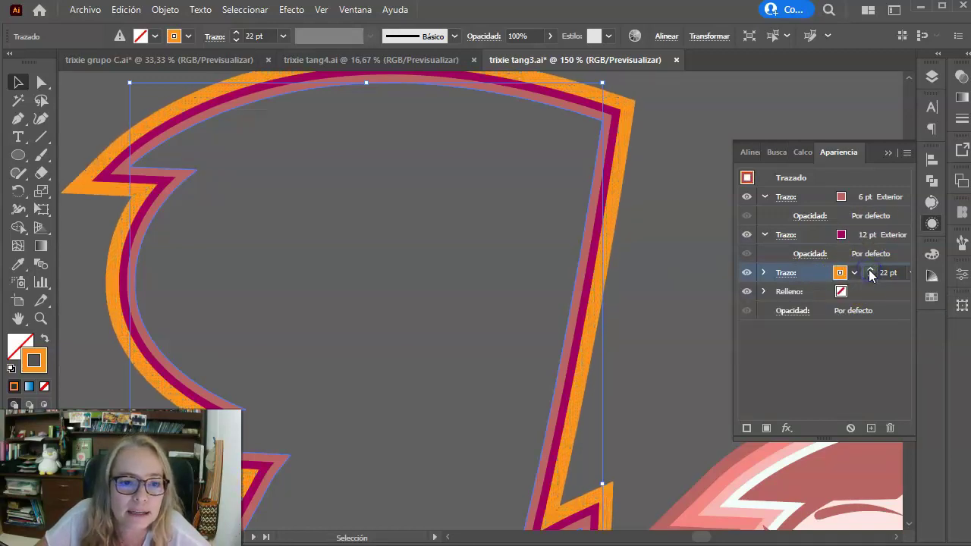
click(869, 278)
click(870, 279)
click(870, 278)
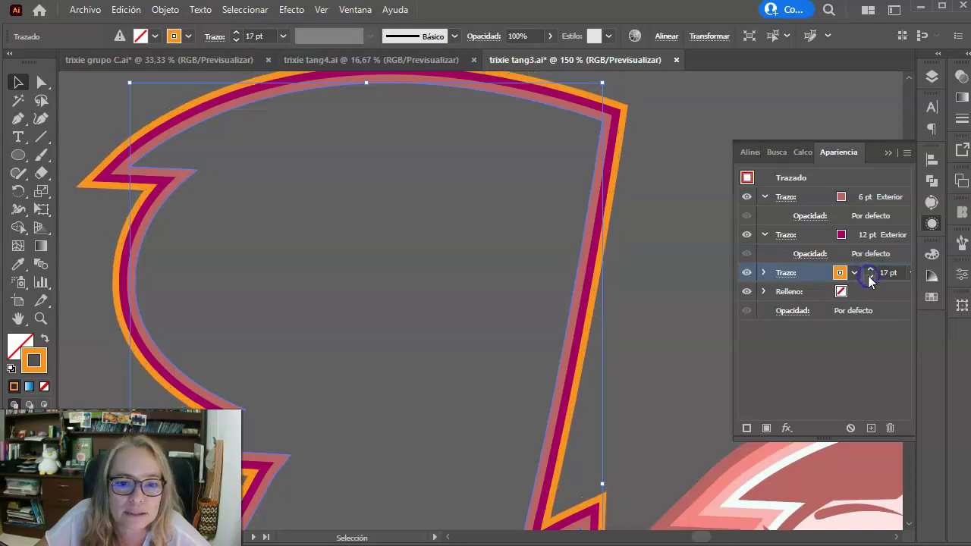
click(870, 270)
click(676, 269)
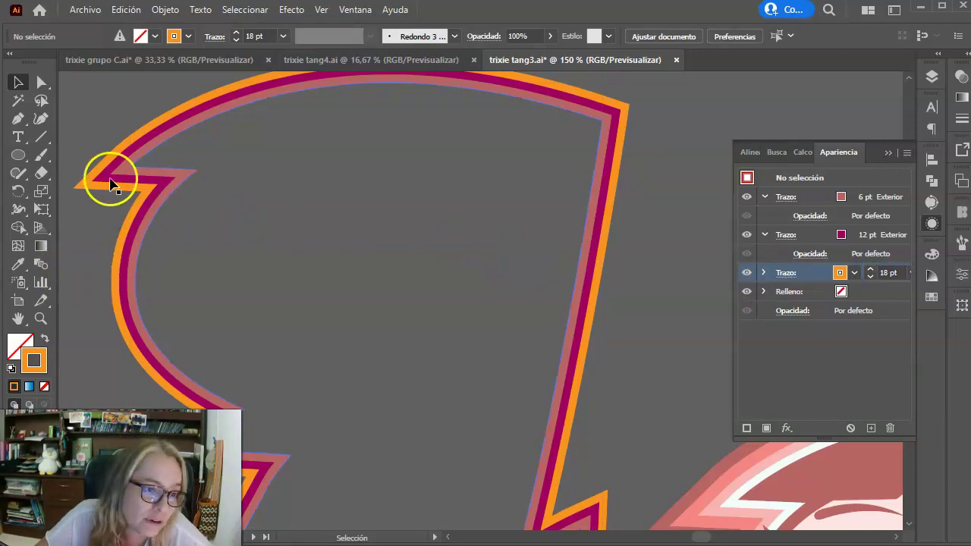
Align the orange stroke to the inside, thin it, and zoom out to view the figure.
click(625, 240)
click(764, 272)
click(782, 274)
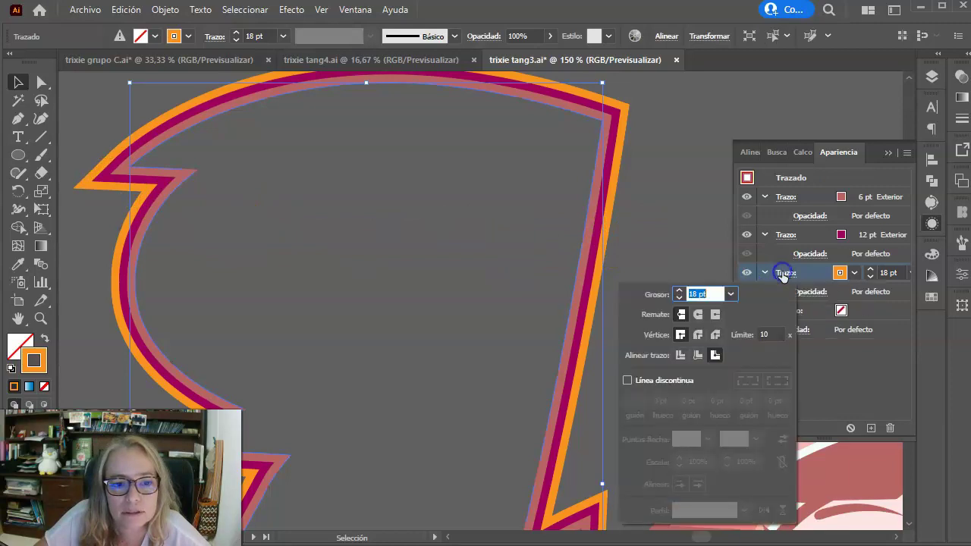
click(697, 355)
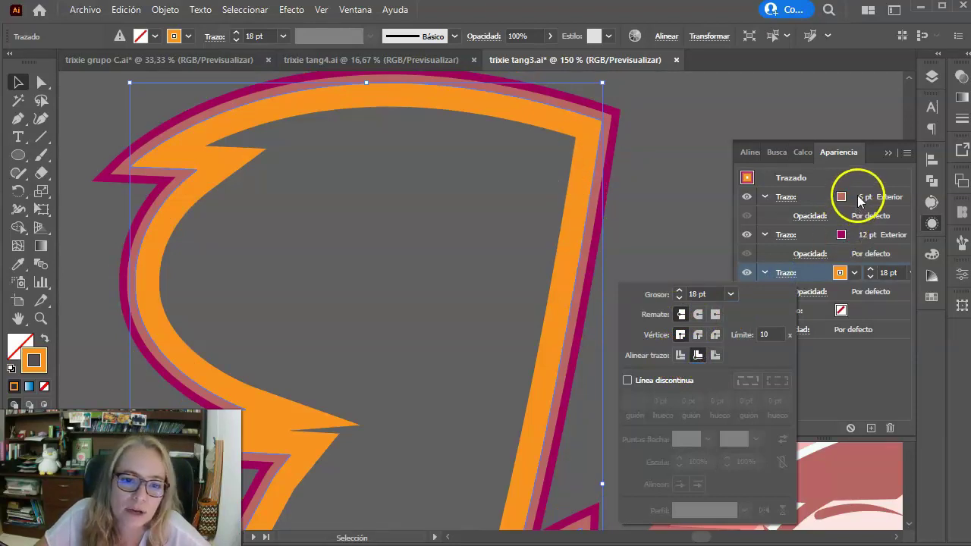
click(870, 279)
click(870, 279)
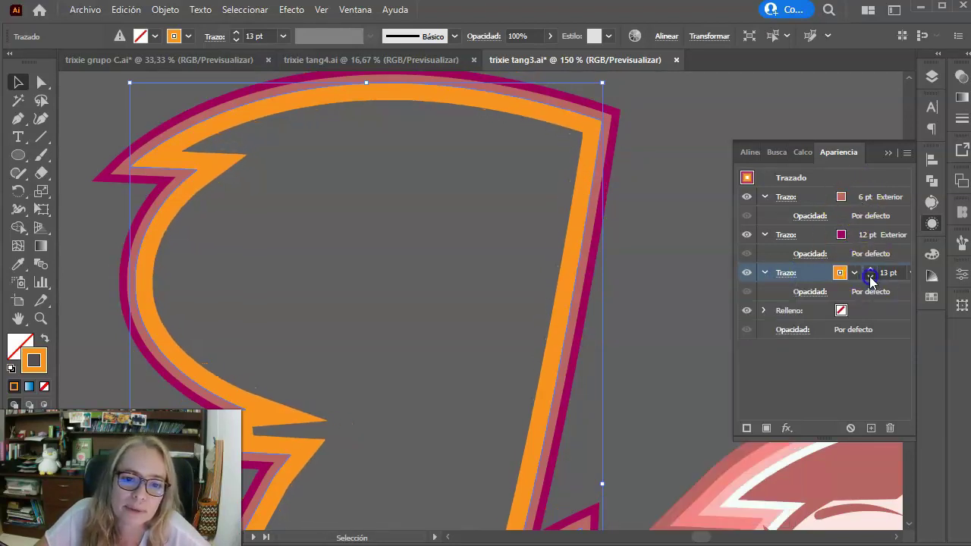
key(ctrl+minus)
key(ctrl+minus)
key(ctrl+minus)
click(561, 267)
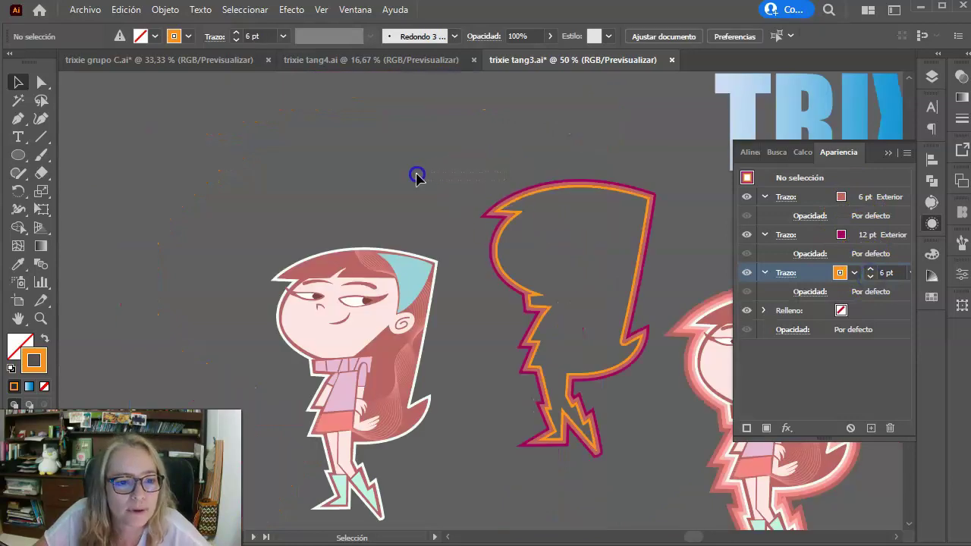
scroll(606, 223, up, 2)
Align the head outline's orange stroke to outside and thicken it toward 18 pt.
click(443, 161)
mouse_move(622, 260)
mouse_down()
mouse_move(625, 209)
mouse_move(746, 194)
mouse_up()
drag(552, 157, 535, 196)
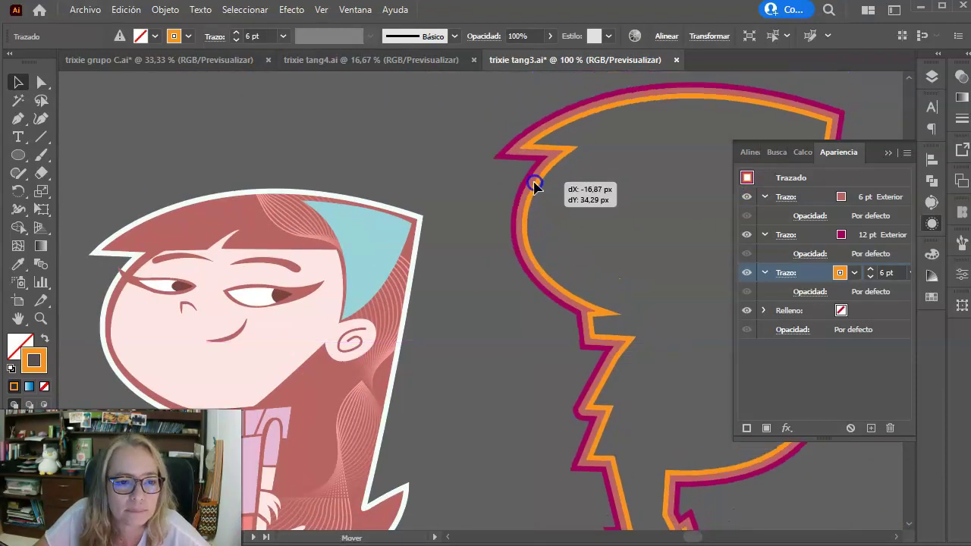
click(785, 273)
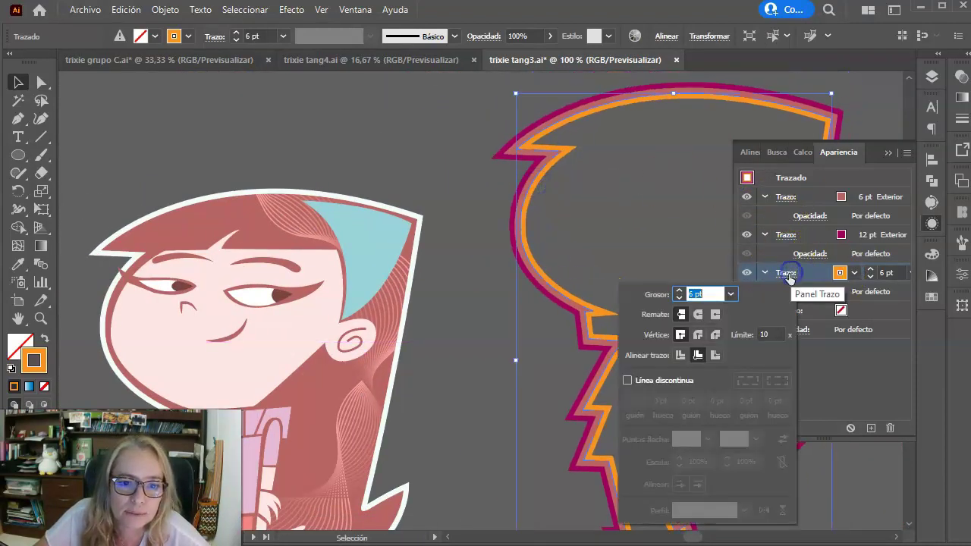
click(714, 356)
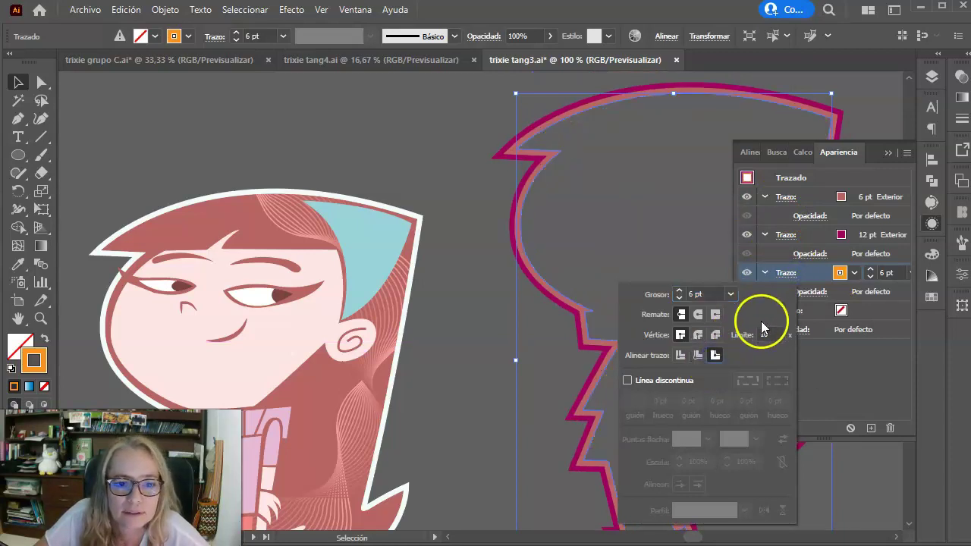
click(868, 272)
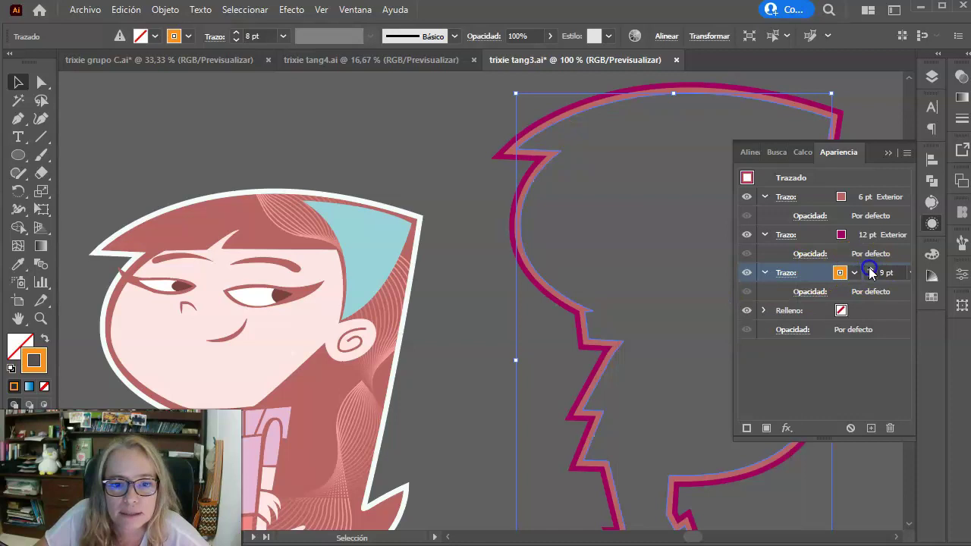
click(869, 271)
click(869, 271)
click(869, 270)
click(869, 270)
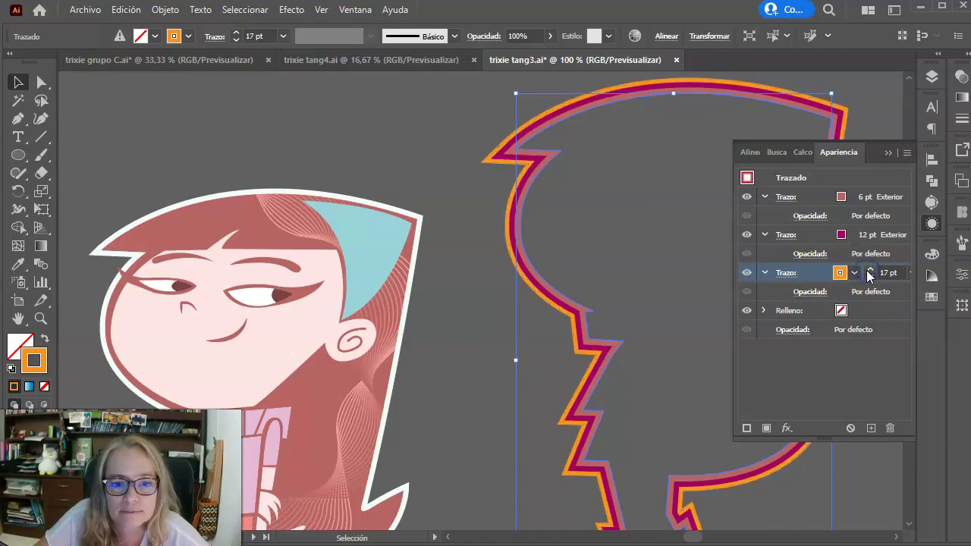
click(473, 329)
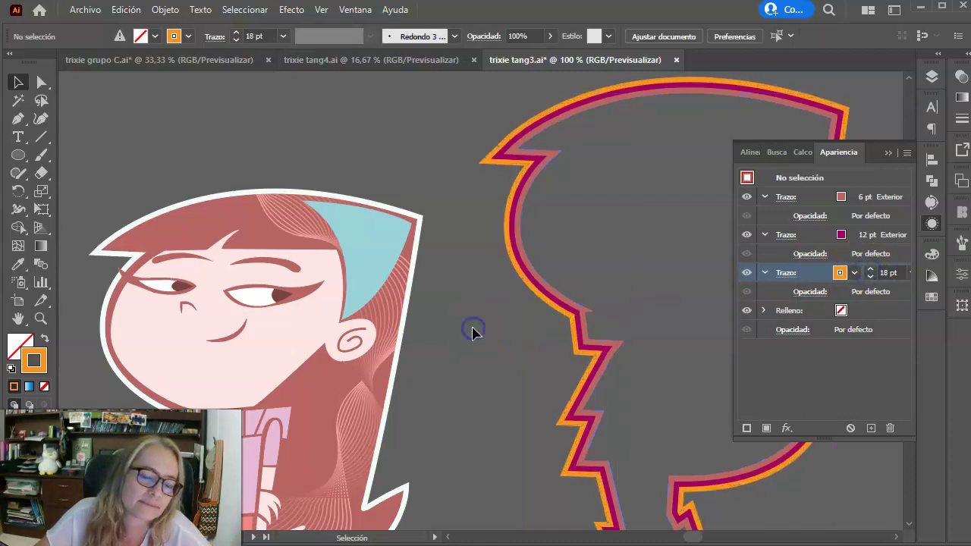
click(557, 302)
Turn the outer stroke green and move the outline over the character's head to test it.
click(840, 273)
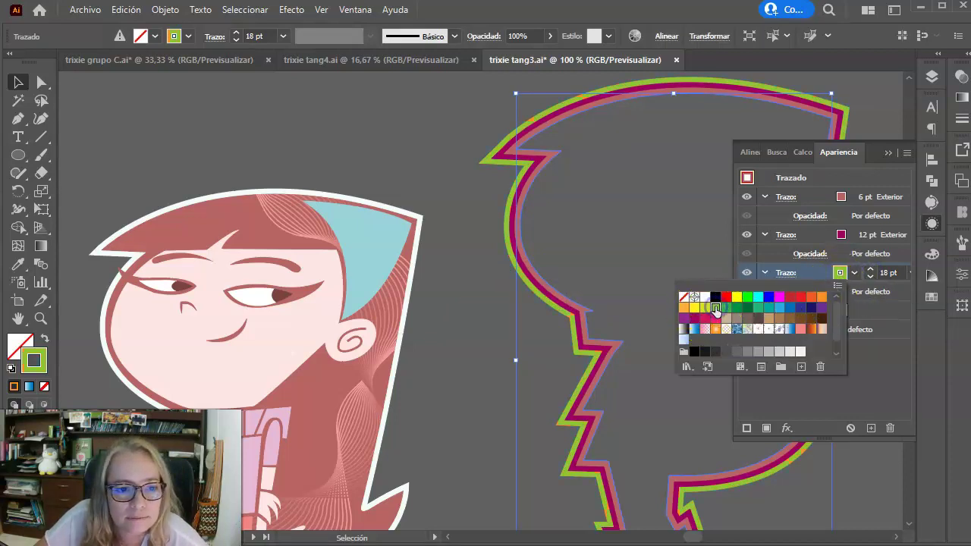
click(497, 298)
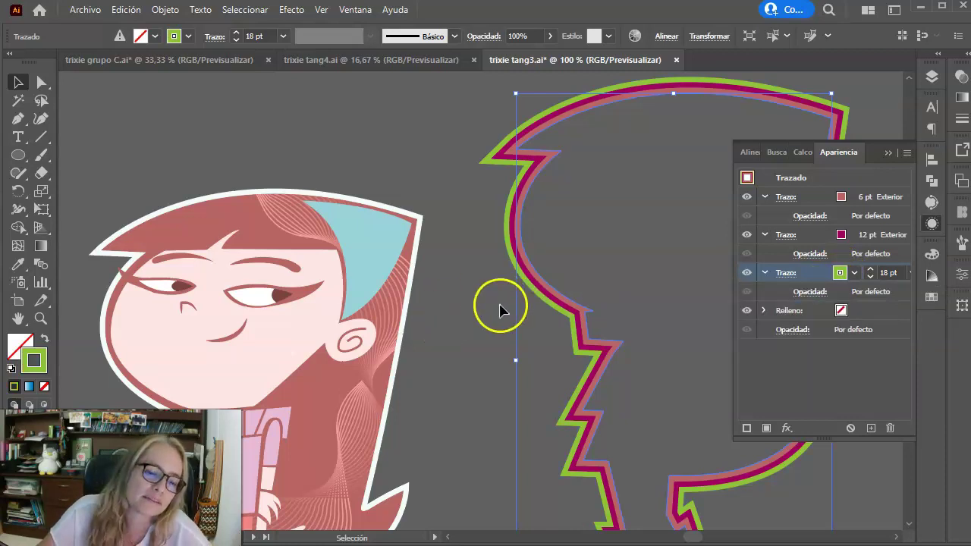
drag(544, 121, 139, 218)
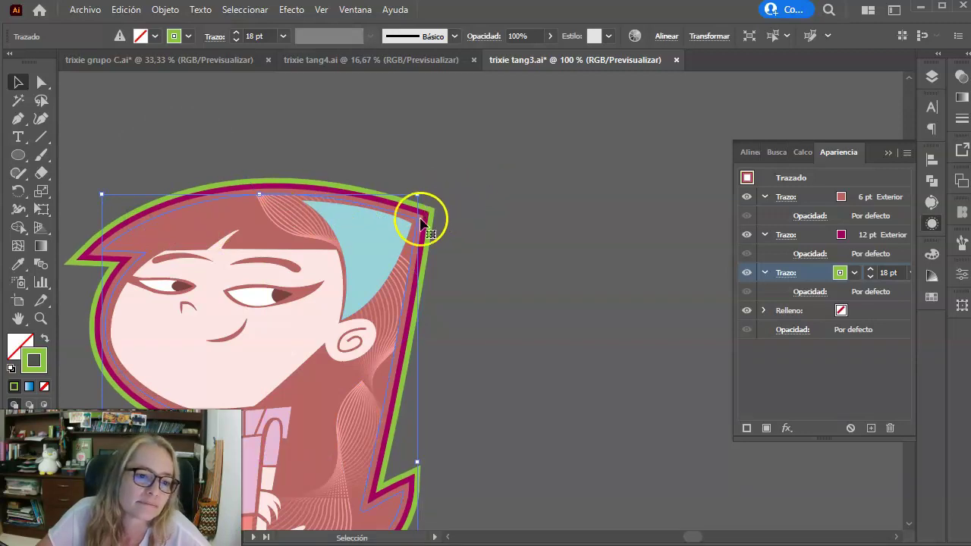
Try a white colour on the inner 6 pt stroke, preview it, then undo it.
click(842, 197)
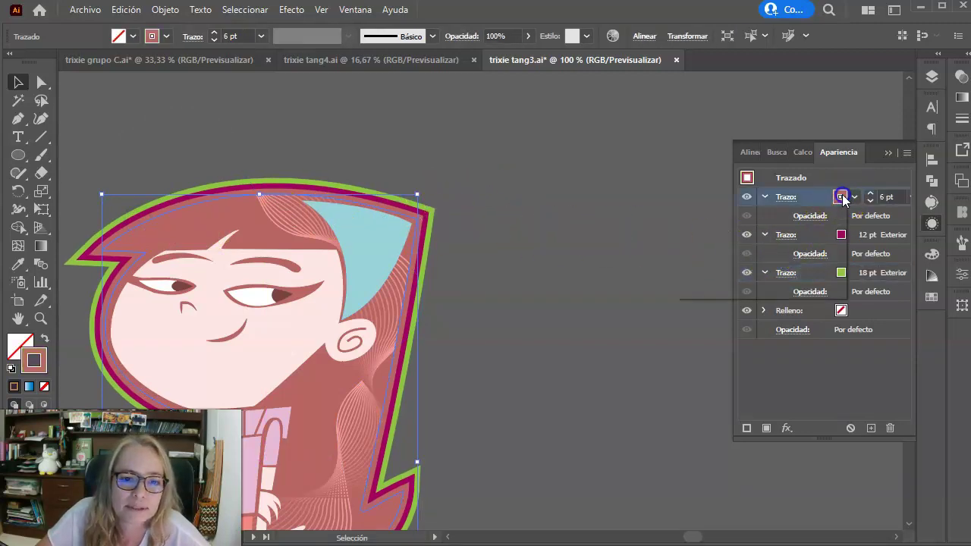
click(842, 197)
click(688, 219)
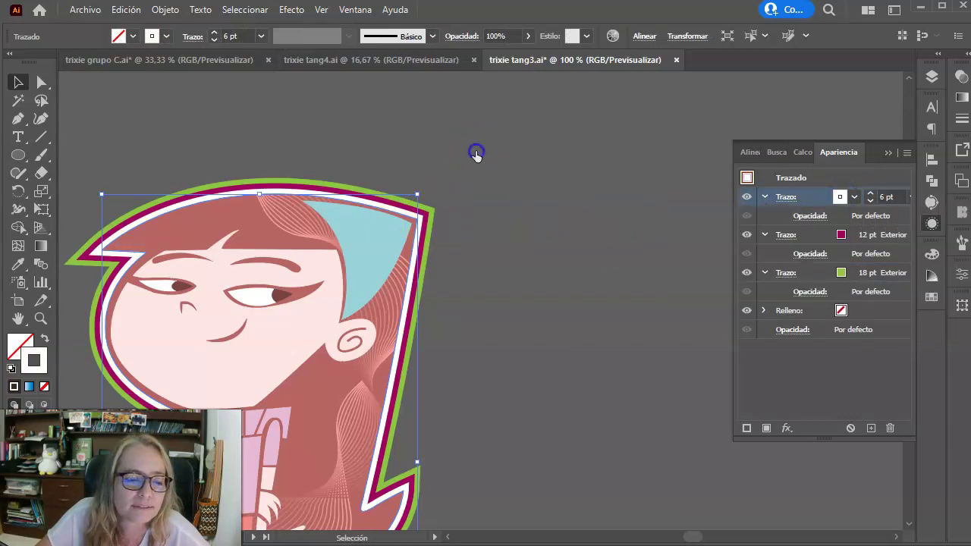
click(455, 165)
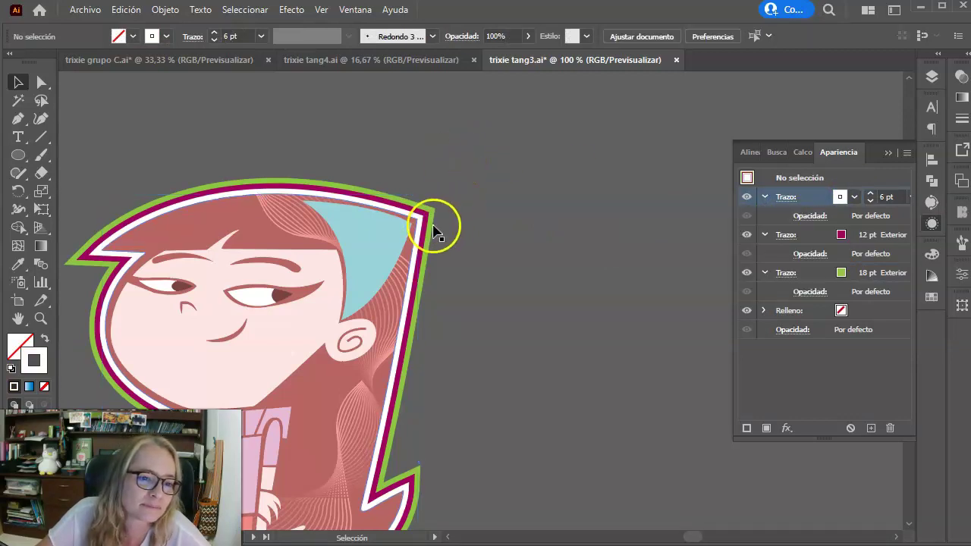
key(ctrl+z)
key(ctrl+z)
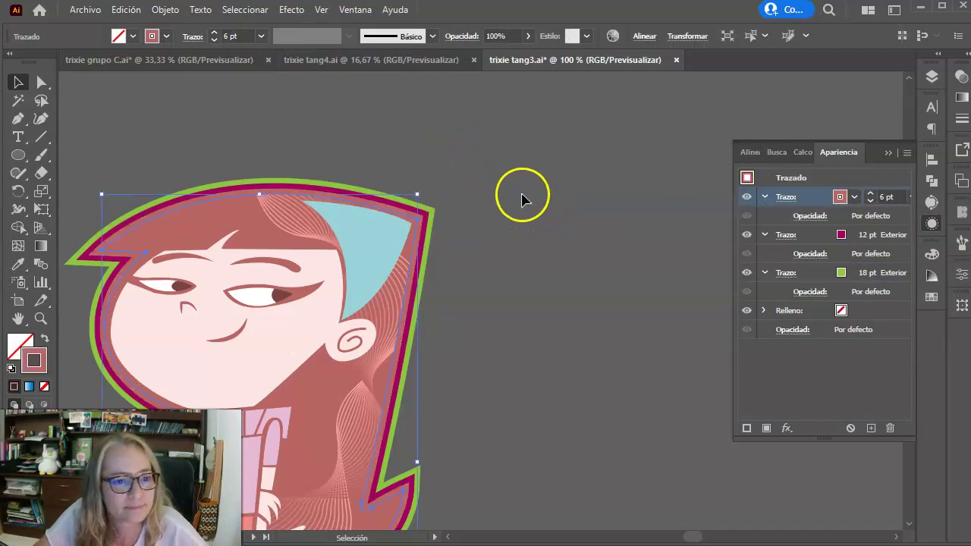
Reselect the outline artwork and move it back off the character.
click(520, 196)
click(440, 216)
click(479, 199)
mouse_move(422, 203)
mouse_down()
mouse_move(725, 152)
mouse_move(650, 156)
mouse_up()
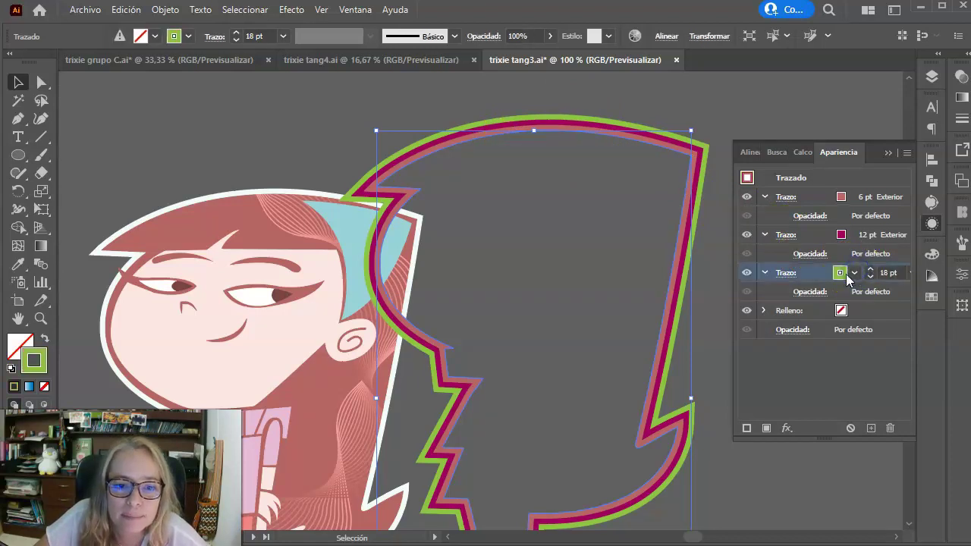
Duplicate the green 18 pt stroke and make the copy yellow at 24 pt.
click(869, 430)
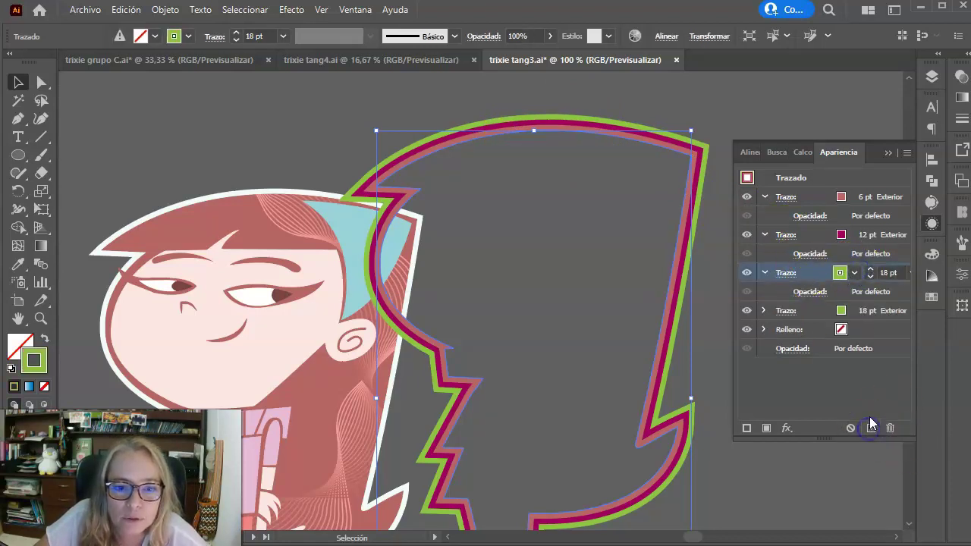
click(839, 312)
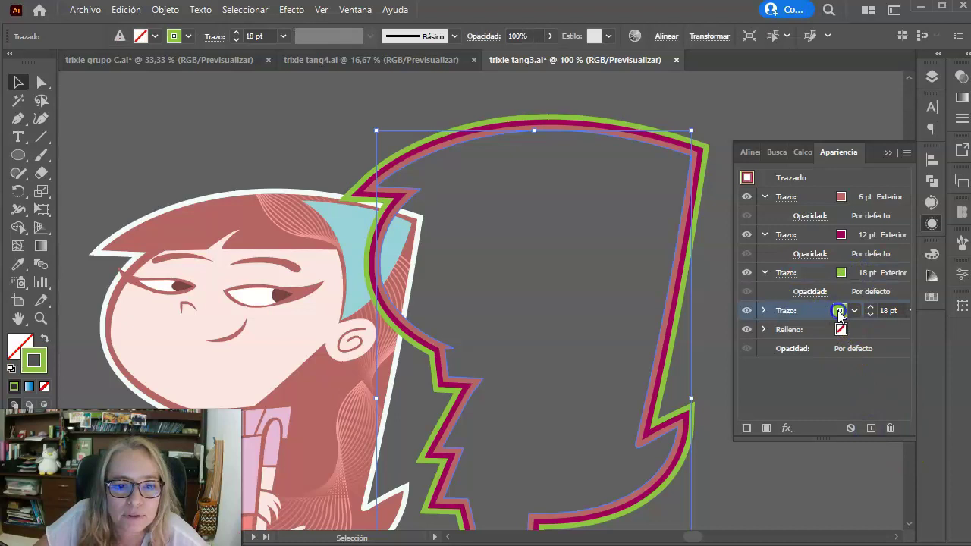
click(838, 311)
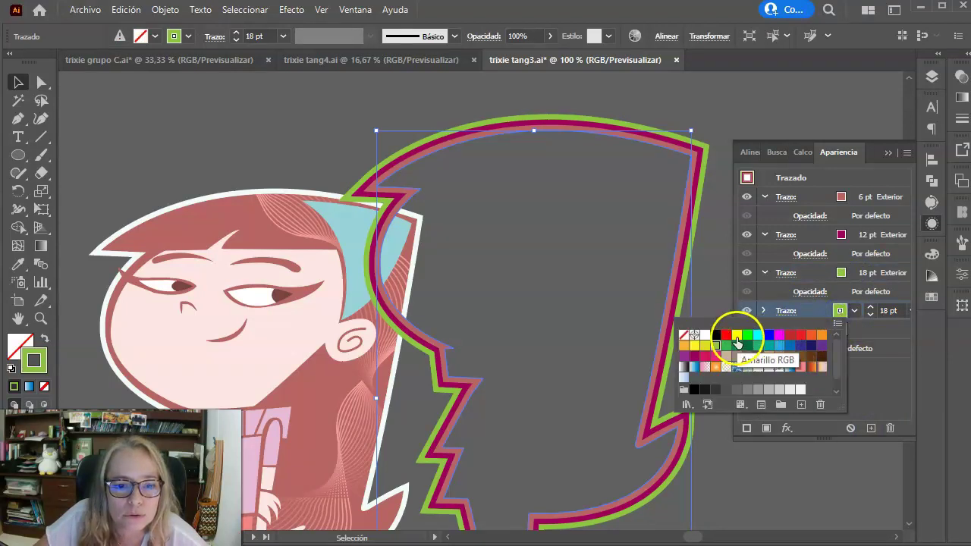
click(736, 338)
click(869, 307)
click(839, 311)
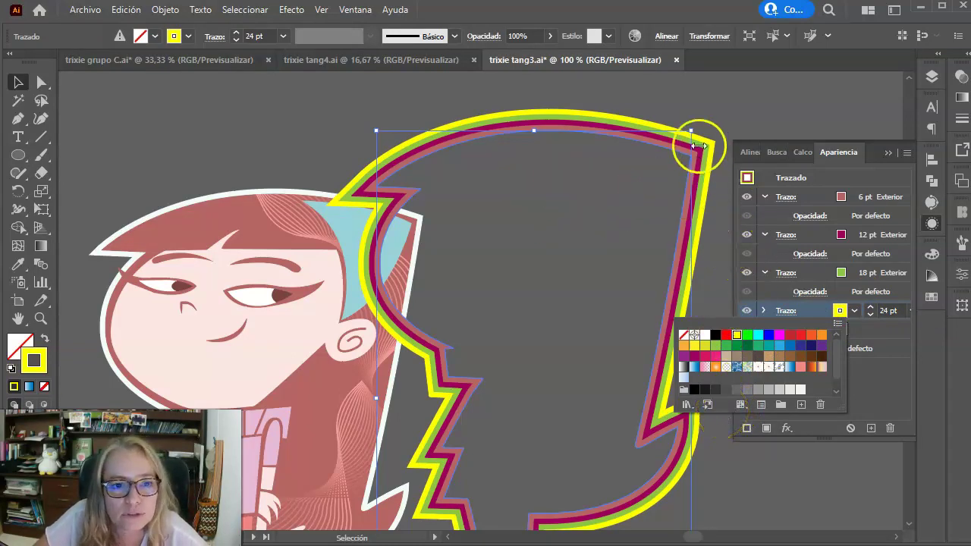
click(693, 145)
scroll(585, 156, up, 3)
scroll(523, 190, up, 4)
Scroll and pan to bring the Complementario, Compuesto and Pentagrama artboards into view.
scroll(523, 196, up, 2)
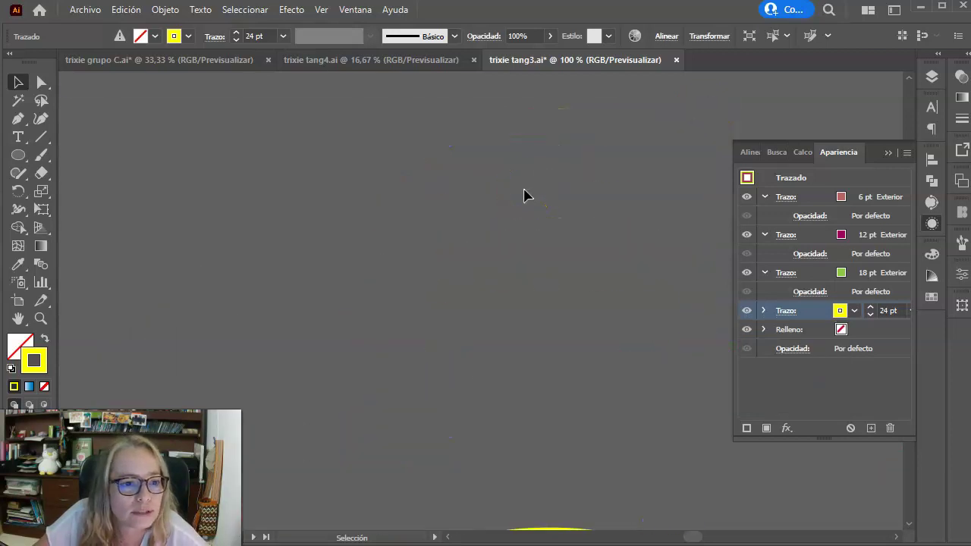
scroll(523, 195, up, 5)
scroll(524, 196, down, 3)
drag(589, 159, 372, 379)
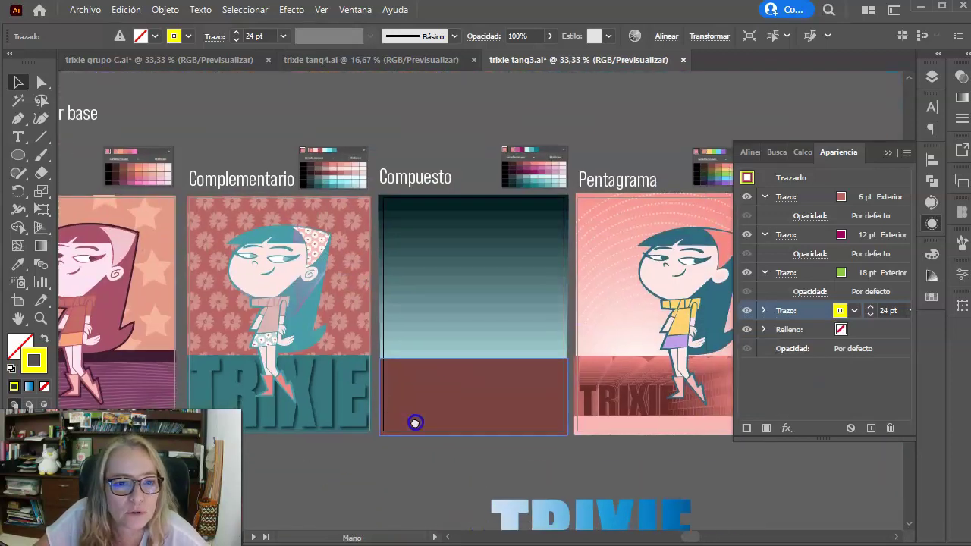
scroll(451, 180, up, 2)
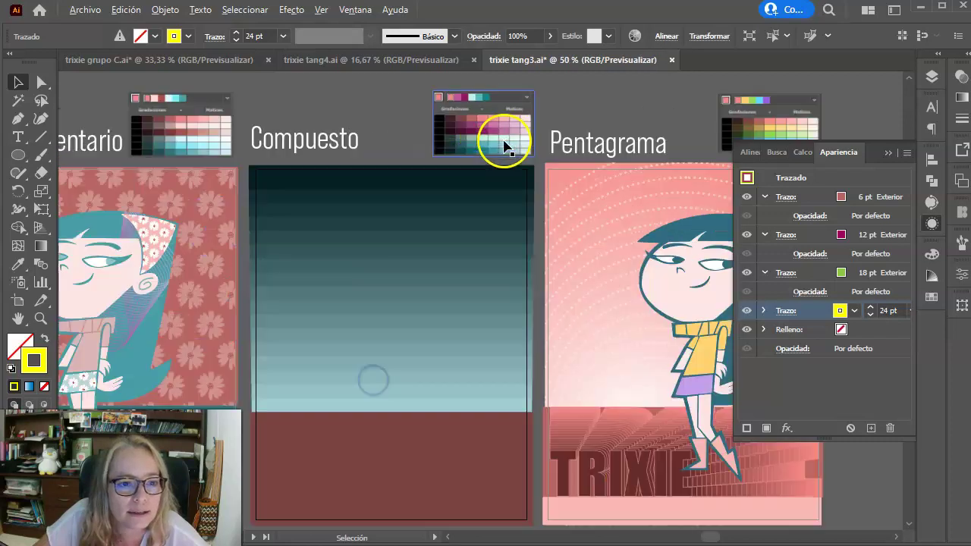
scroll(503, 144, up, 2)
scroll(493, 147, up, 3)
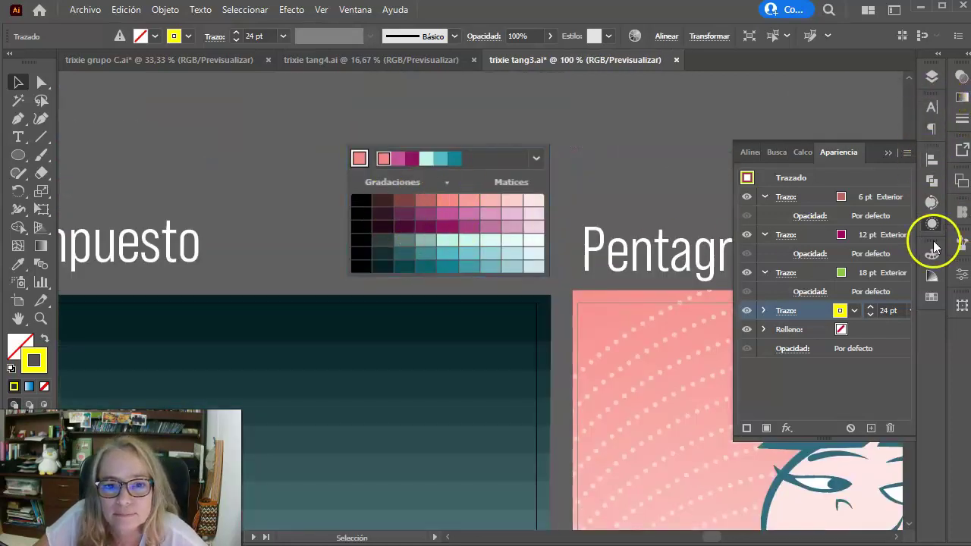
Sample the dark plum from the Compuesto colour grid and save it as a swatch.
click(931, 297)
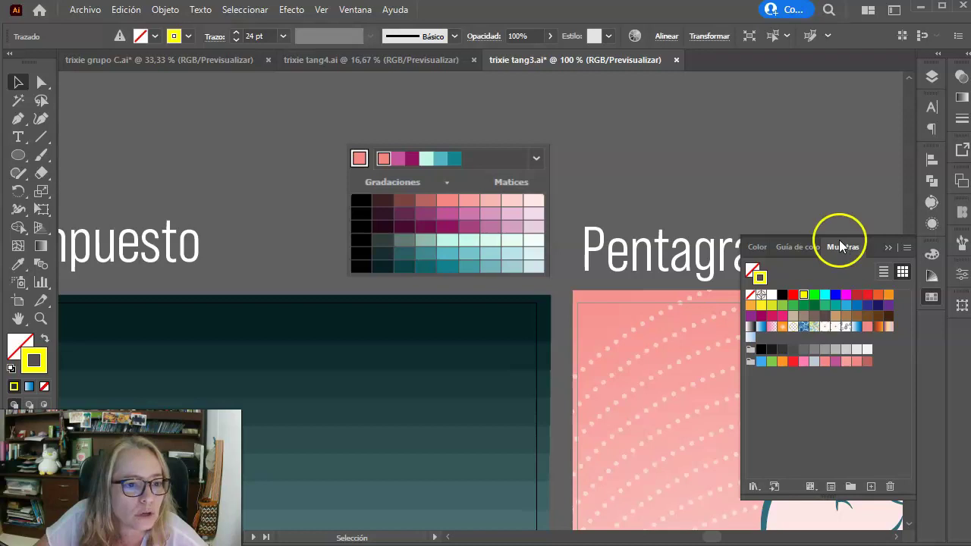
click(14, 268)
click(232, 190)
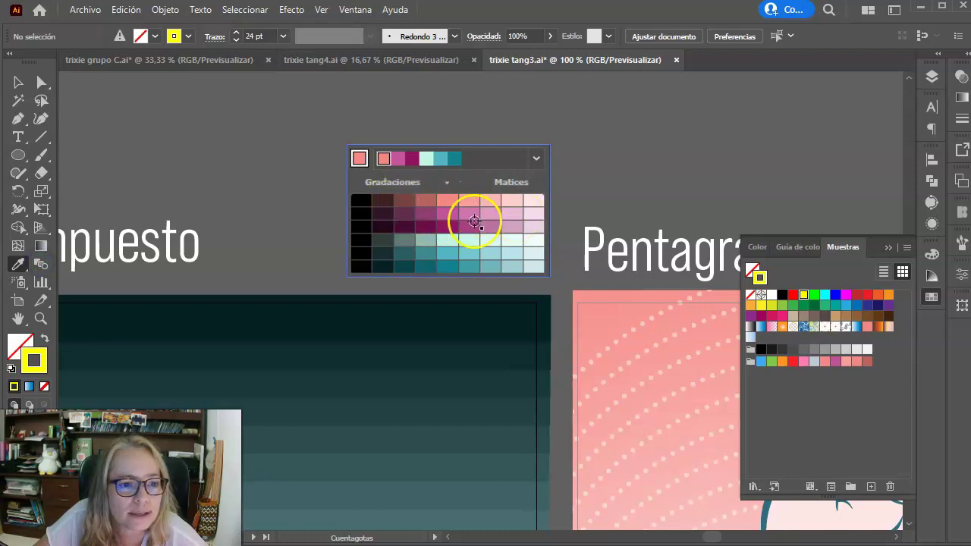
click(398, 219)
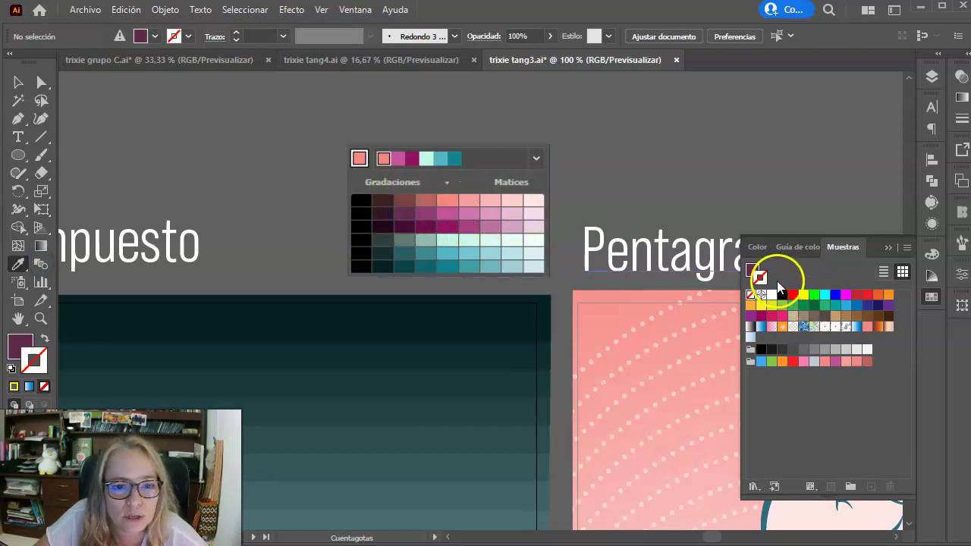
click(749, 273)
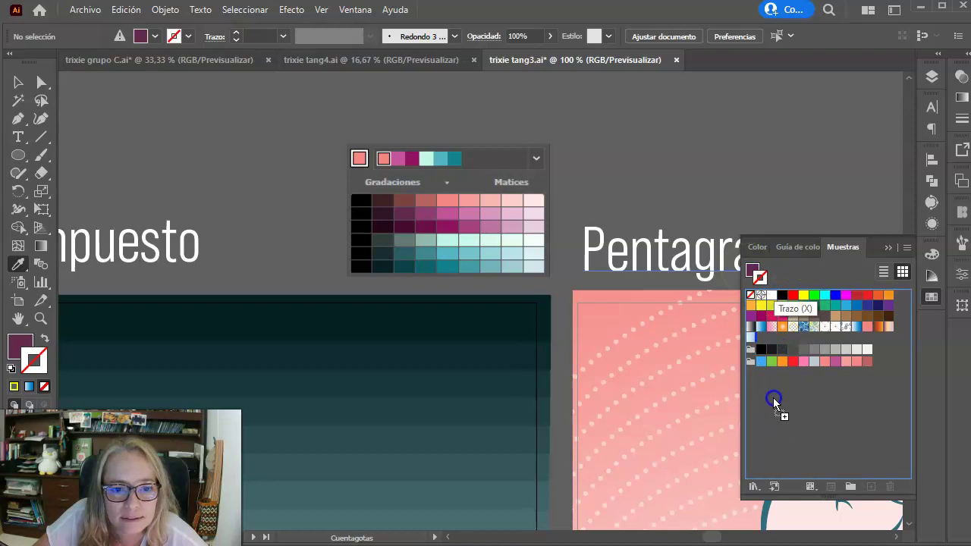
drag(773, 373, 774, 375)
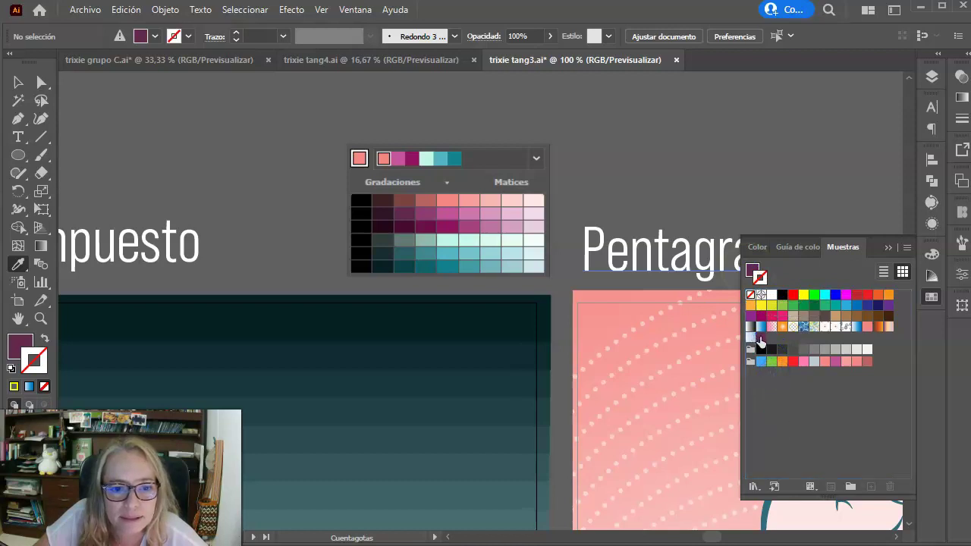
Save a magenta, another grid colour and a light pink as swatches, then return to selection.
click(430, 212)
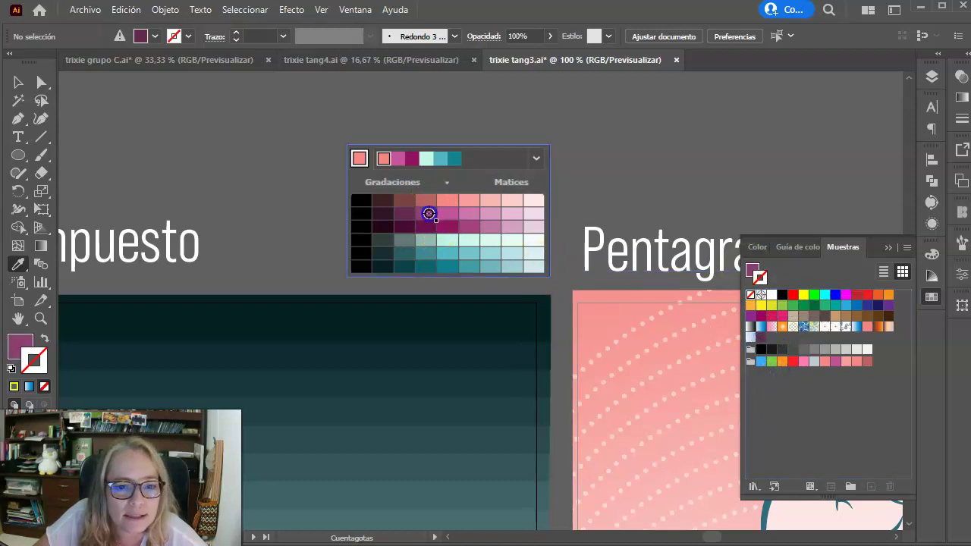
drag(752, 269, 771, 338)
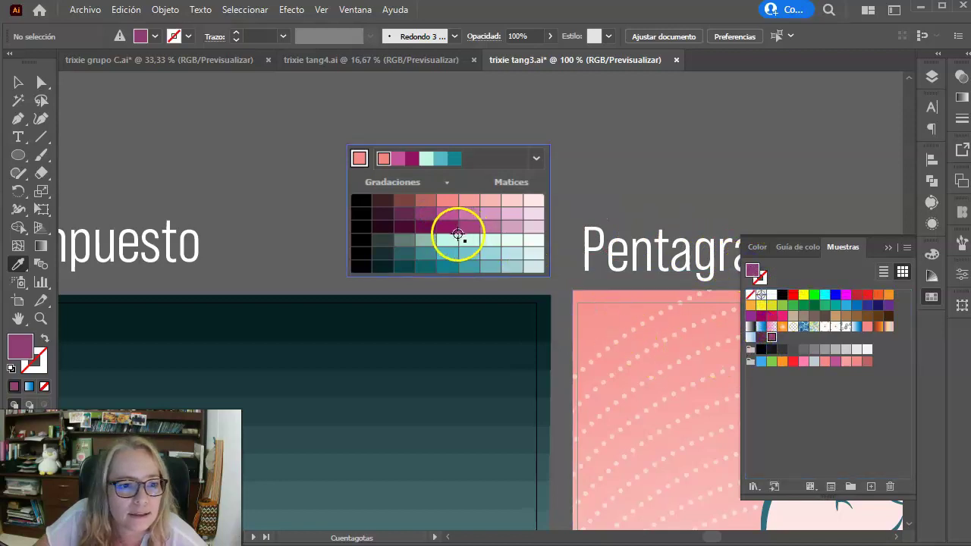
drag(470, 226, 783, 337)
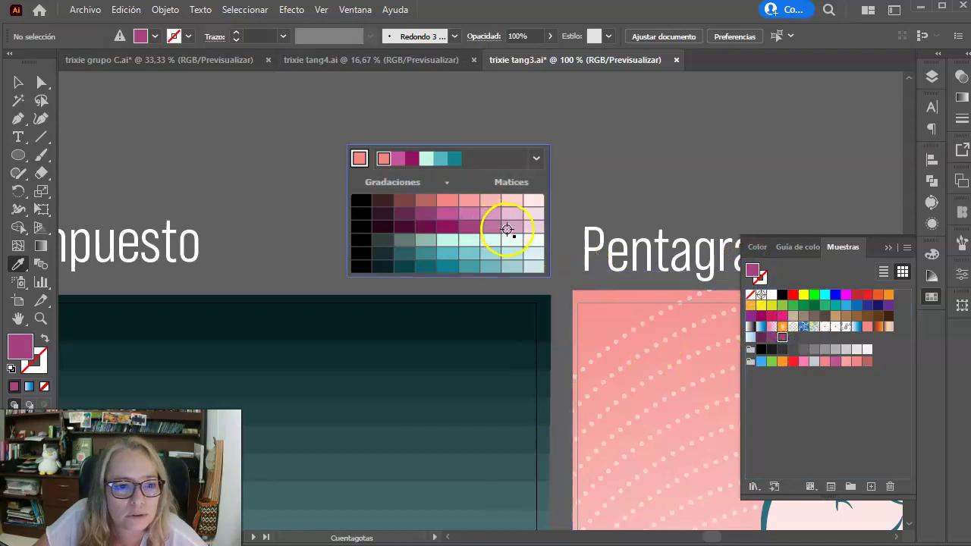
click(507, 229)
drag(754, 268, 792, 335)
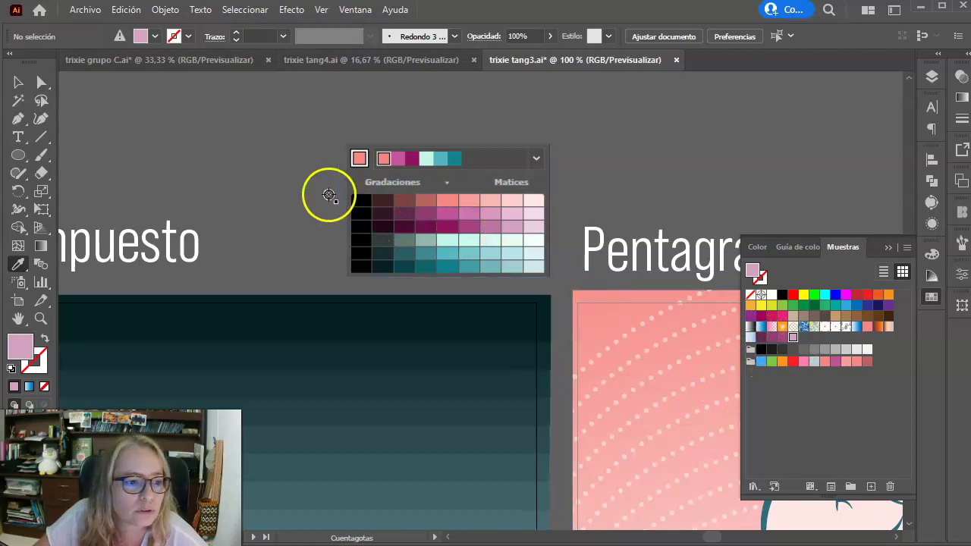
click(18, 82)
scroll(358, 242, down, 3)
Nudge the yellow-outlined path about 54 px right and 26 px down, and show its Appearance strokes.
scroll(333, 258, down, 5)
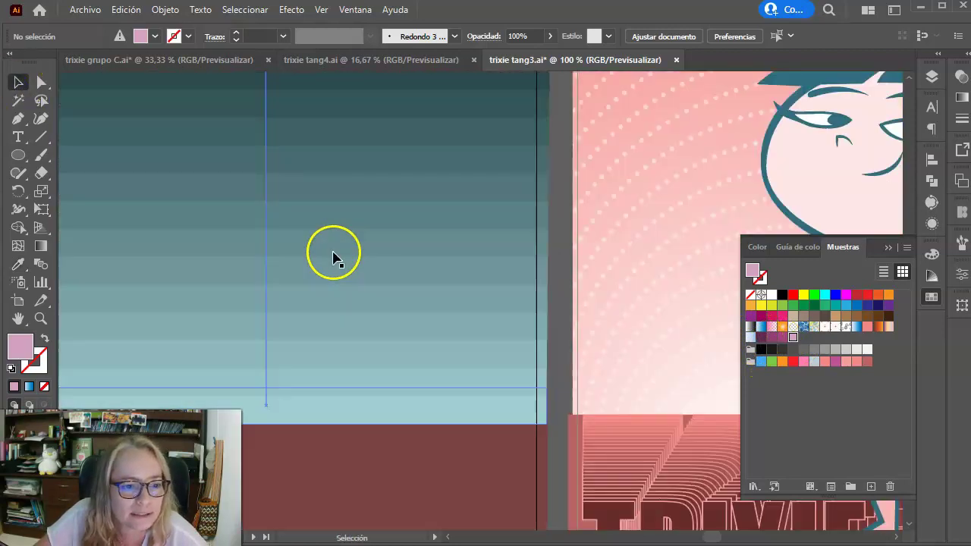
scroll(334, 250, down, 5)
scroll(335, 239, down, 4)
scroll(335, 239, down, 4)
scroll(333, 241, down, 2)
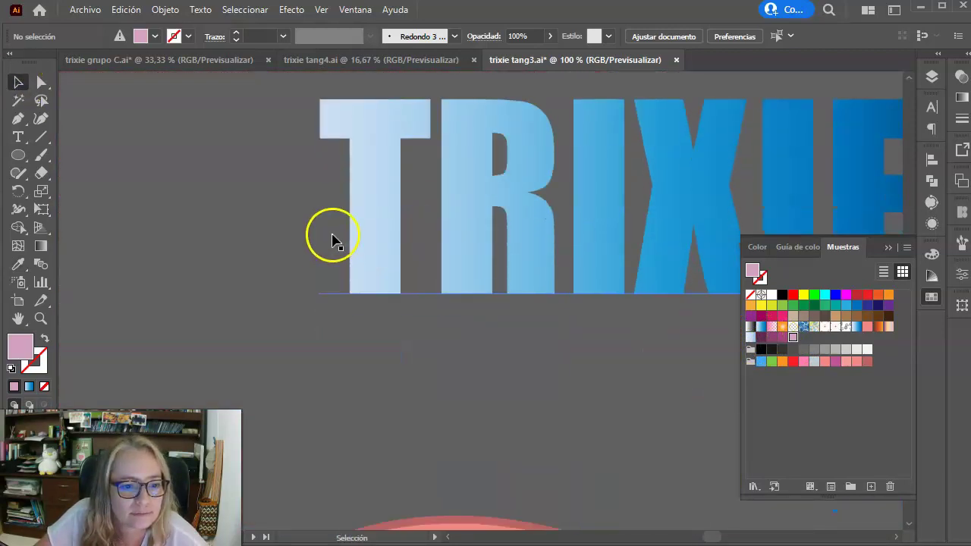
scroll(334, 239, down, 5)
scroll(372, 222, down, 2)
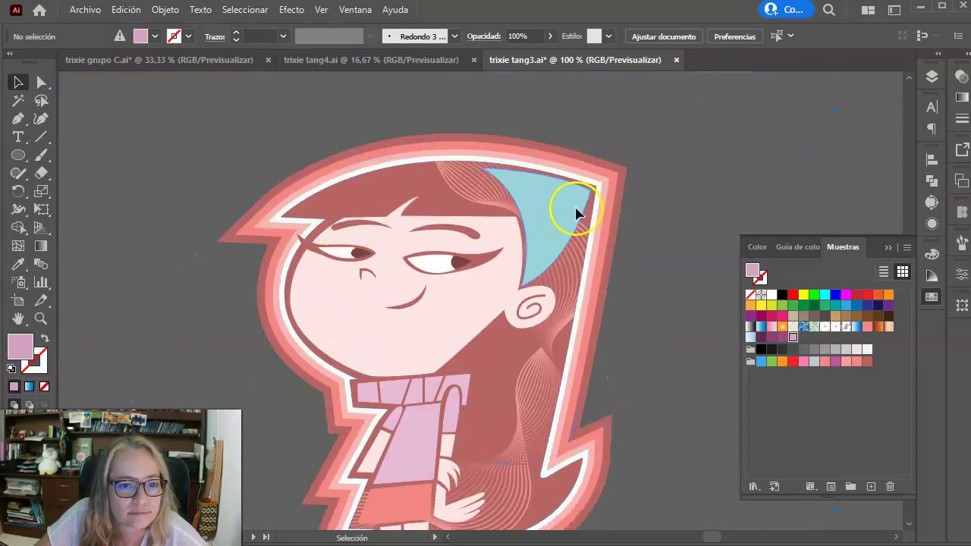
drag(173, 234, 541, 220)
drag(433, 234, 501, 265)
click(654, 177)
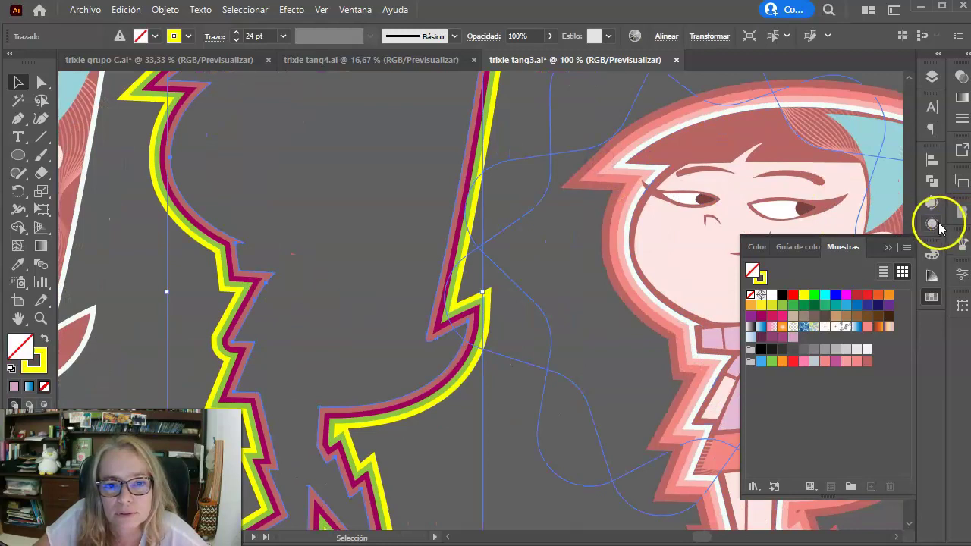
click(933, 224)
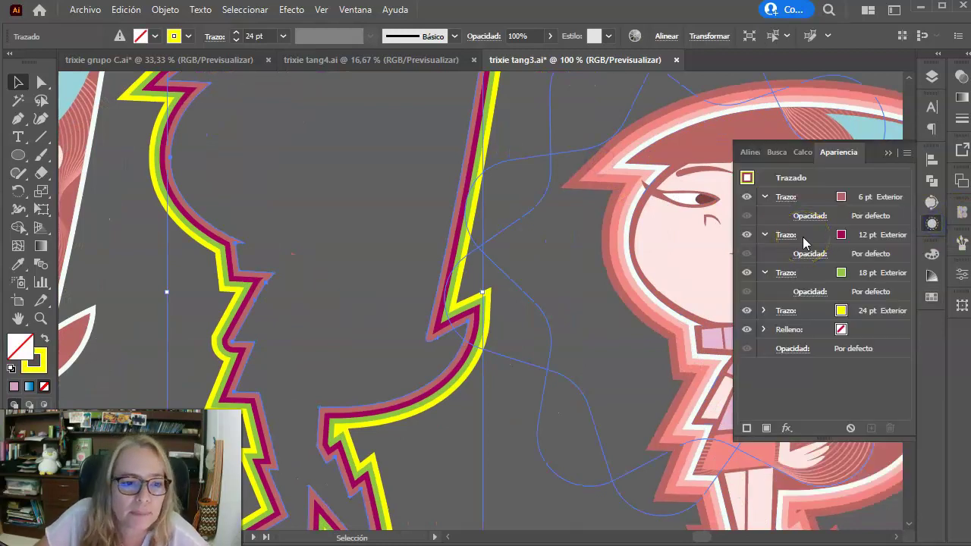
Delete the character artwork group and move the yellow-outlined path down and right.
click(722, 341)
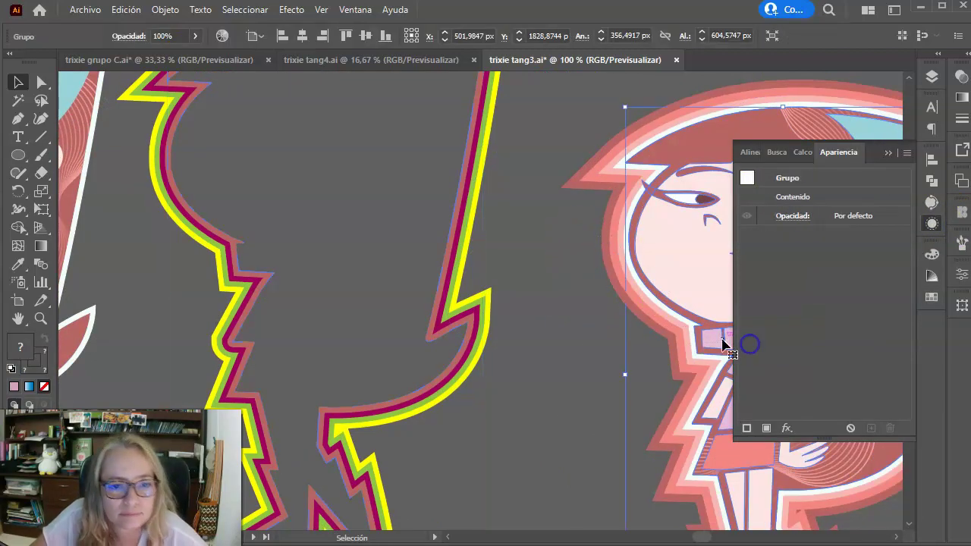
key(Delete)
drag(444, 314, 542, 348)
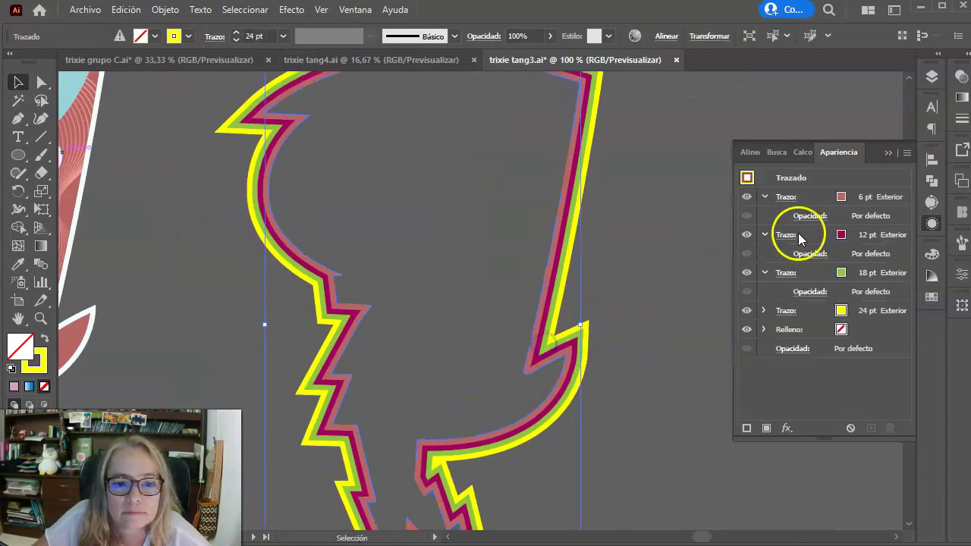
Make the 6 pt stroke light pink and the 12 pt stroke a lighter magenta.
click(841, 198)
click(841, 197)
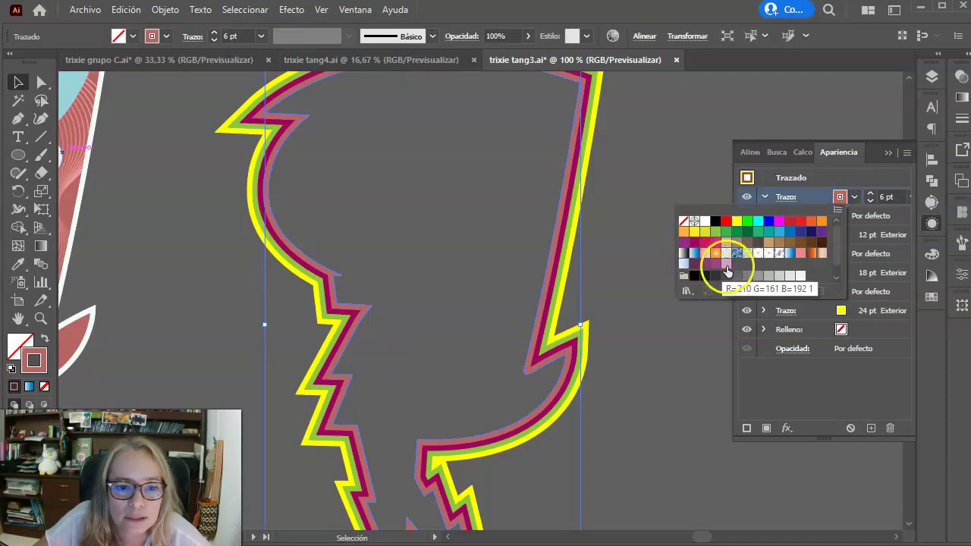
click(725, 263)
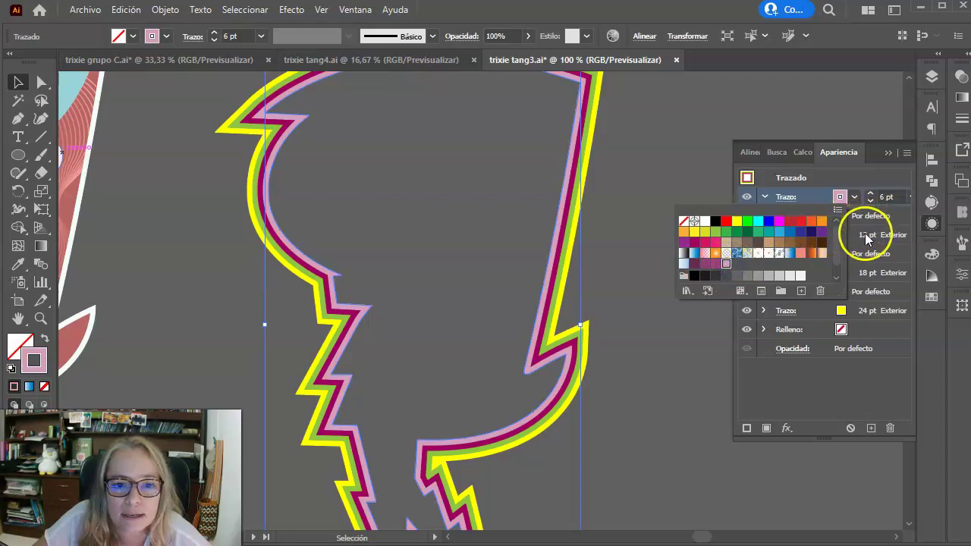
click(865, 236)
click(841, 235)
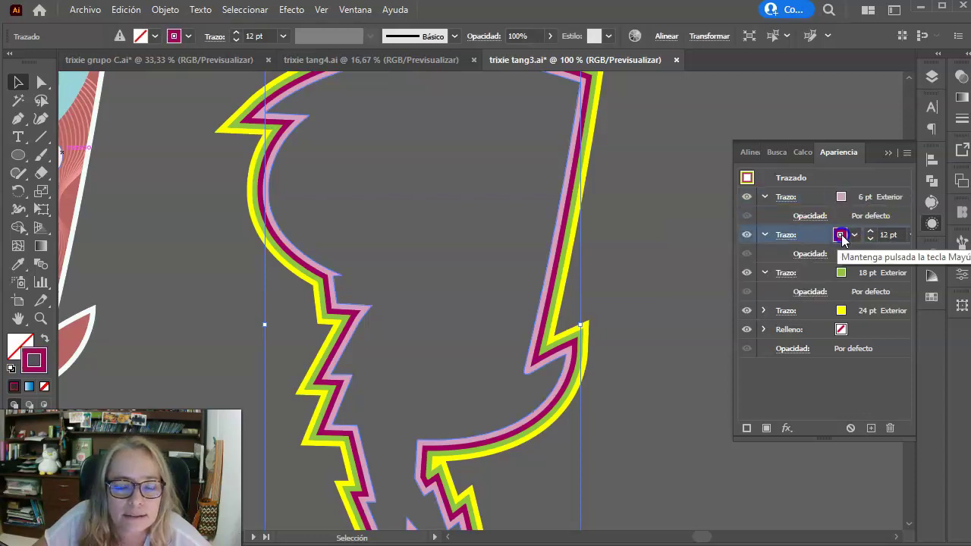
click(839, 234)
click(719, 302)
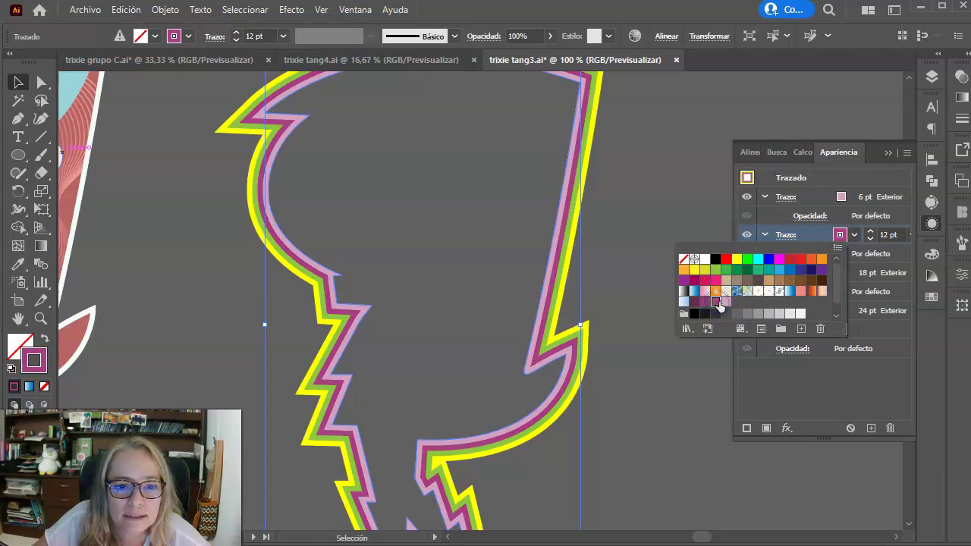
Make the 18 pt and 24 pt strokes dark magenta, then preview and reselect the outline.
click(856, 265)
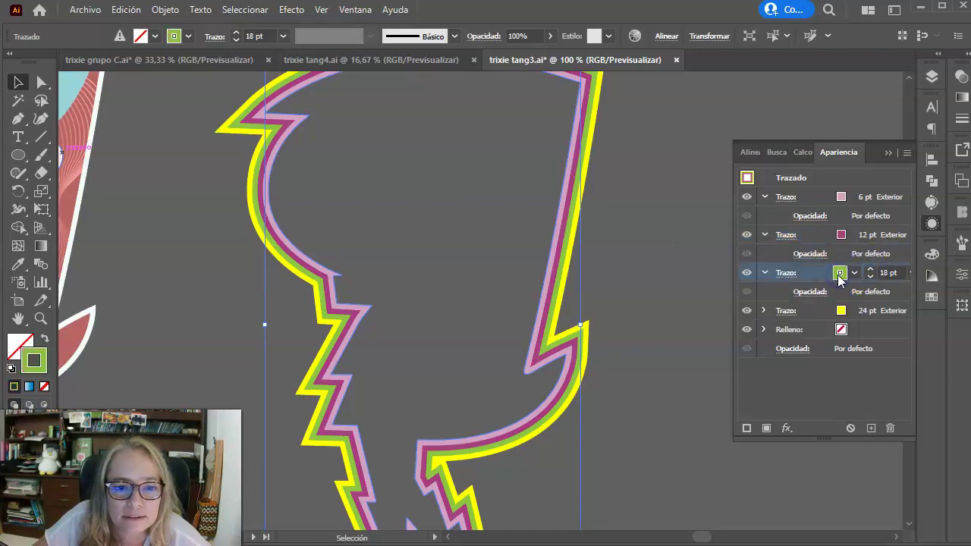
click(839, 276)
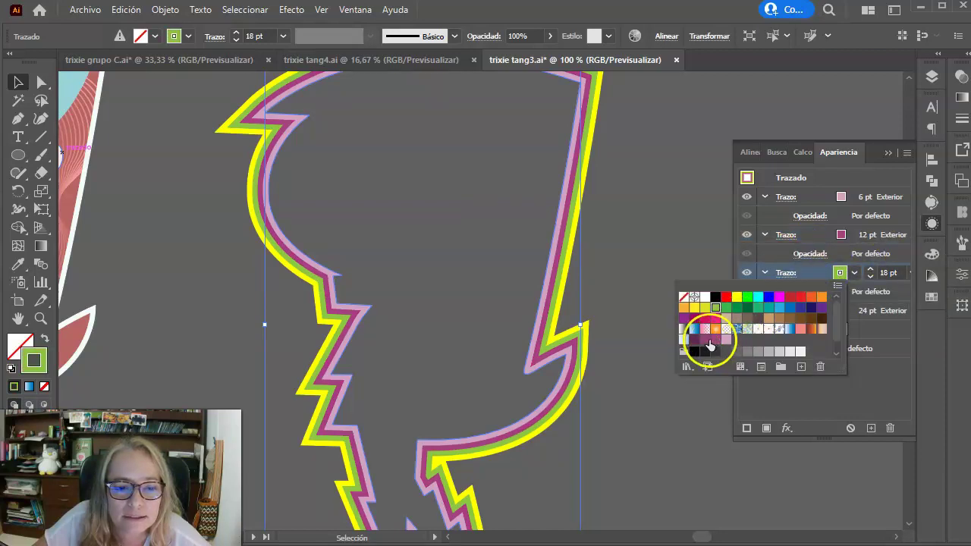
click(705, 339)
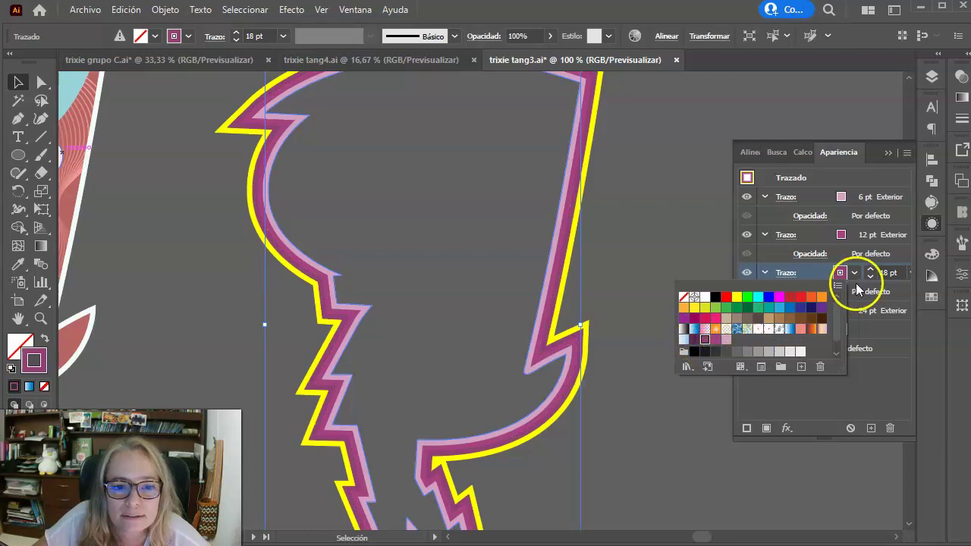
click(856, 287)
click(839, 312)
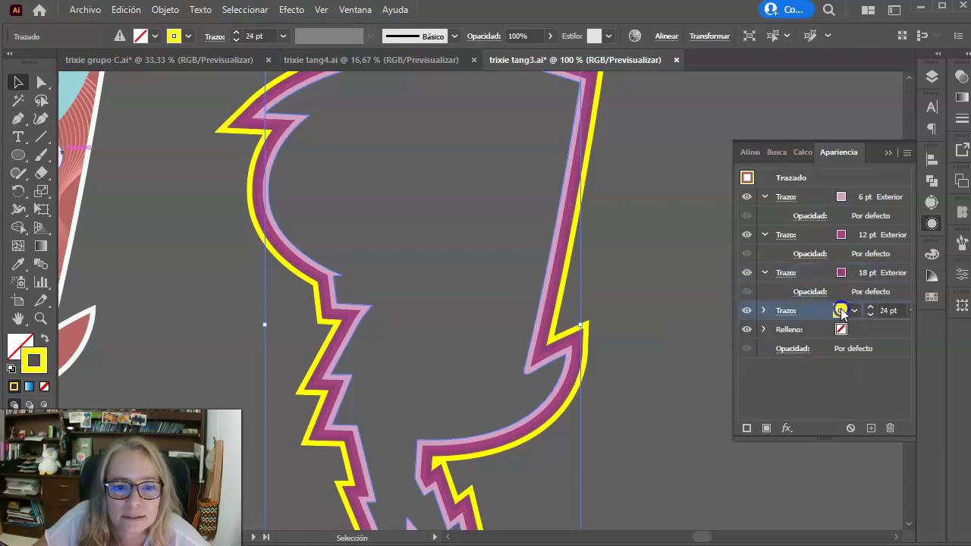
click(840, 311)
click(694, 379)
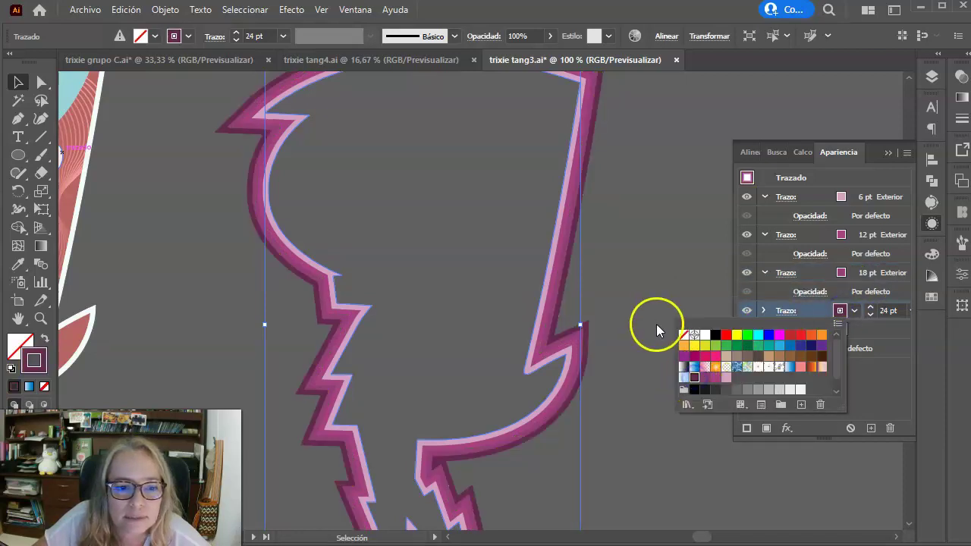
click(648, 303)
click(648, 288)
drag(615, 243, 513, 352)
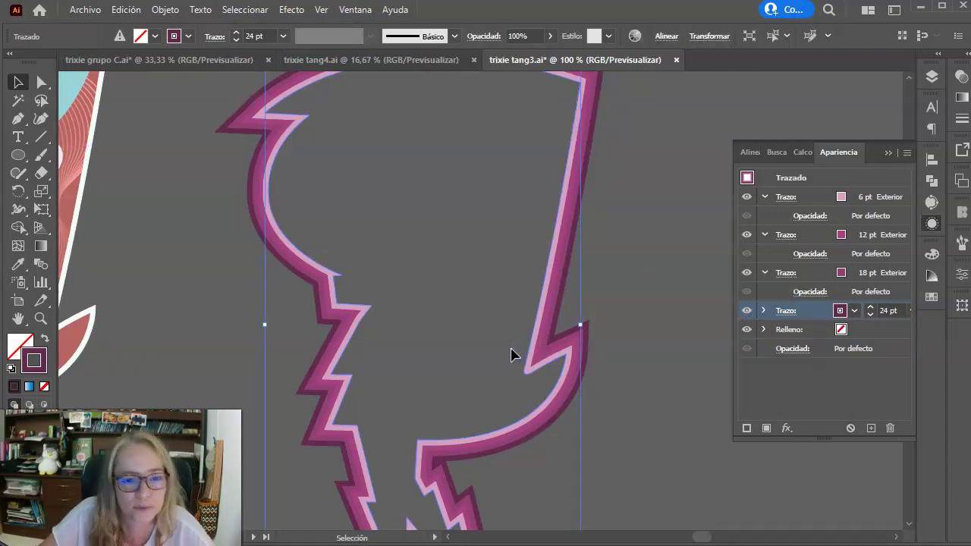
click(426, 227)
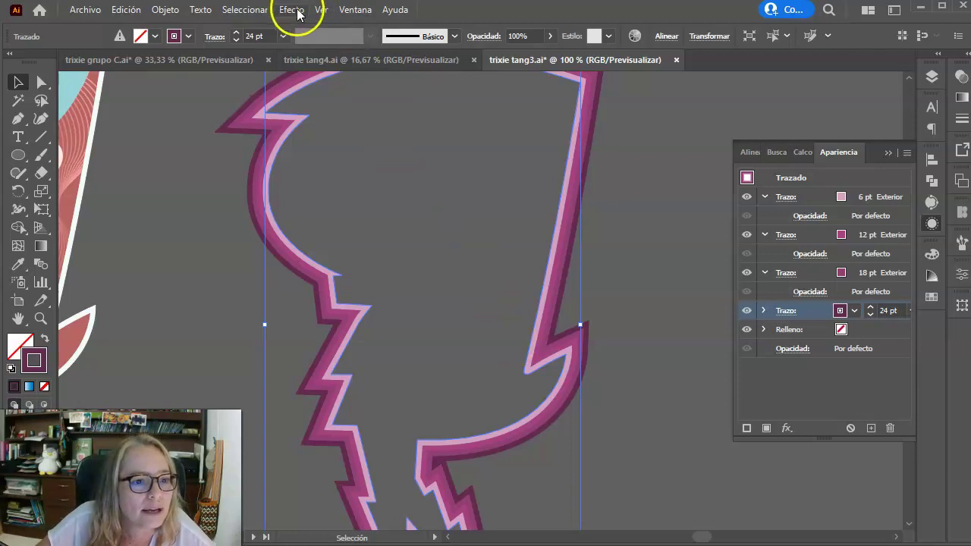
Save the outline's four-stroke pink and plum look as graphic style Estilo gráfico 2.
click(350, 10)
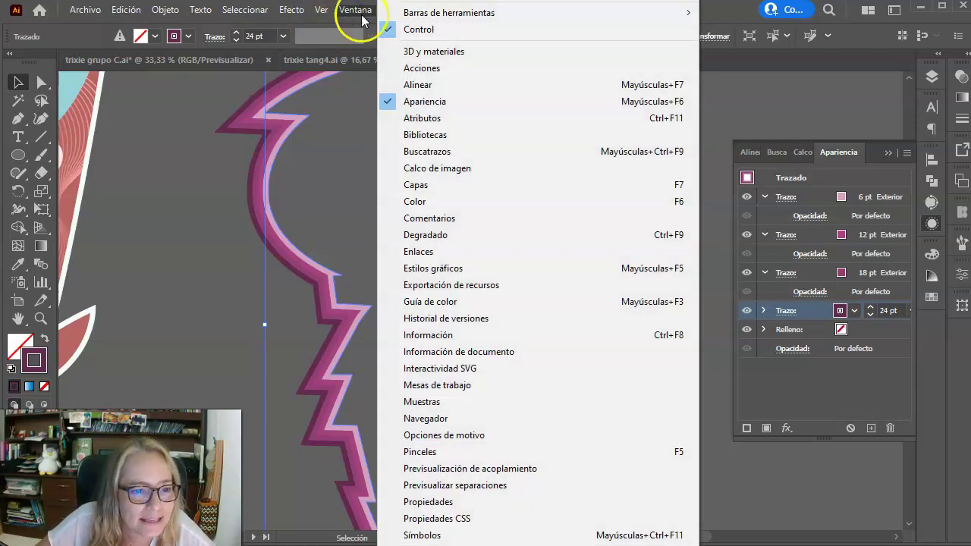
click(404, 269)
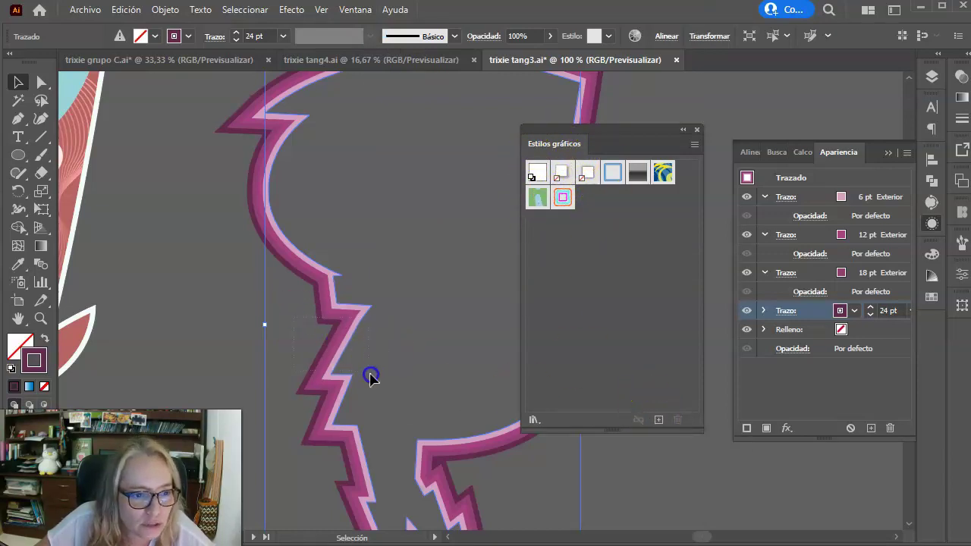
click(657, 419)
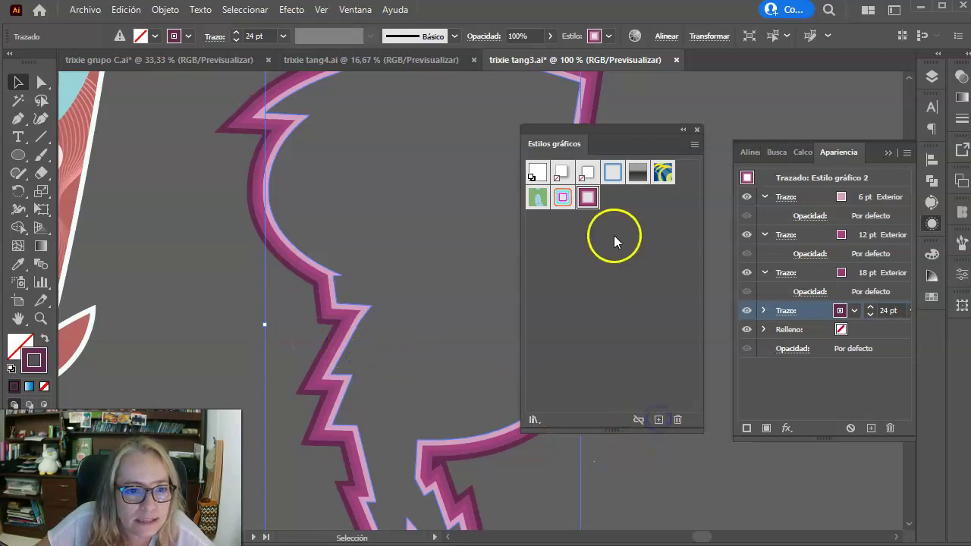
Zoom and pan the view over to the TRIXIE lettering.
key(ctrl+minus)
key(ctrl+minus)
key(ctrl+minus)
key(ctrl+plus)
mouse_move(357, 405)
mouse_down()
mouse_move(389, 326)
mouse_move(325, 299)
mouse_up()
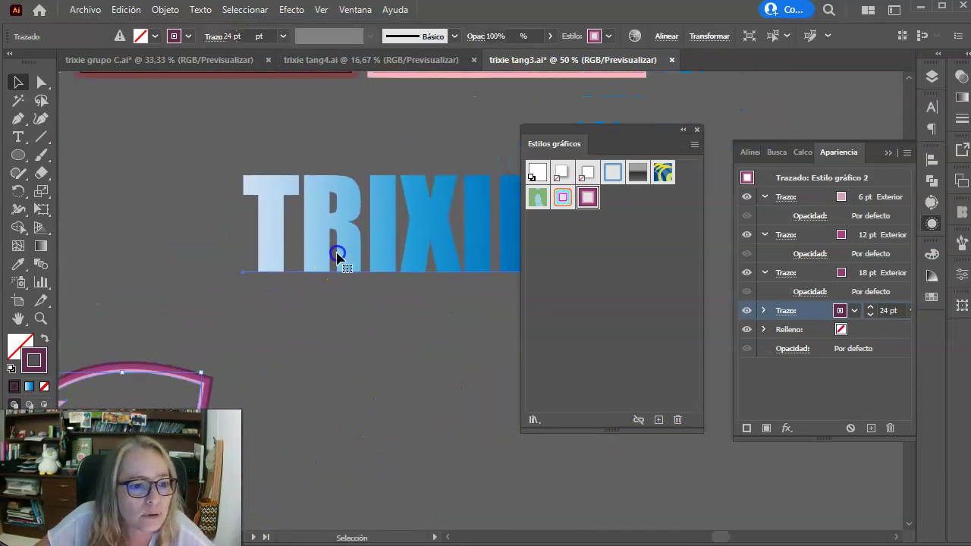
Apply the new pink-magenta graphic style to TRIXIE and fill its letters white.
click(336, 258)
click(586, 197)
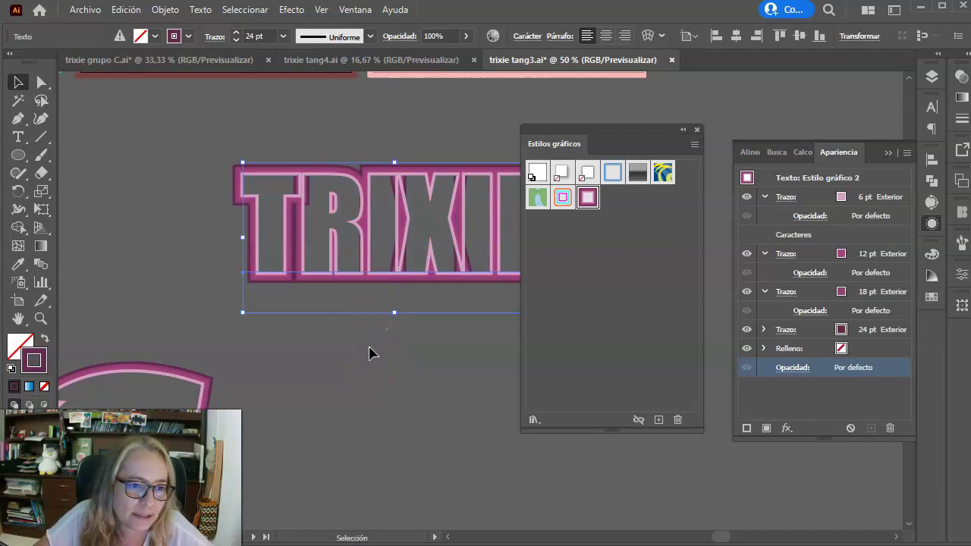
click(10, 353)
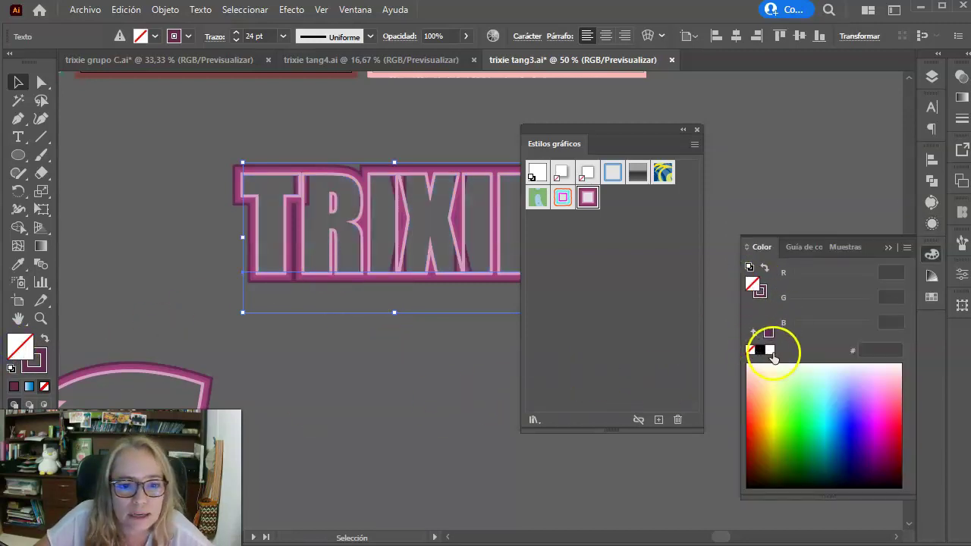
click(770, 351)
click(369, 403)
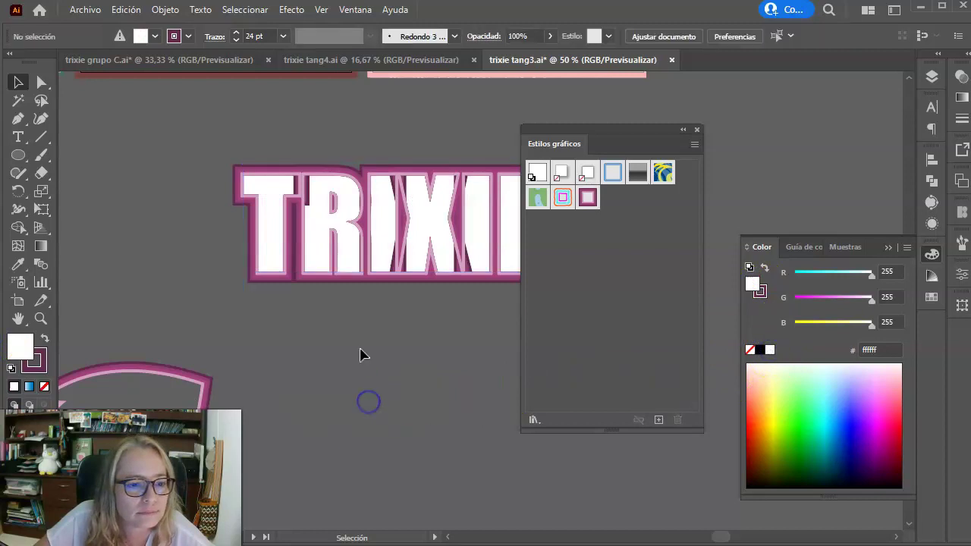
Set the TRIXIE title's tracking to 100 in the Character panel.
click(322, 207)
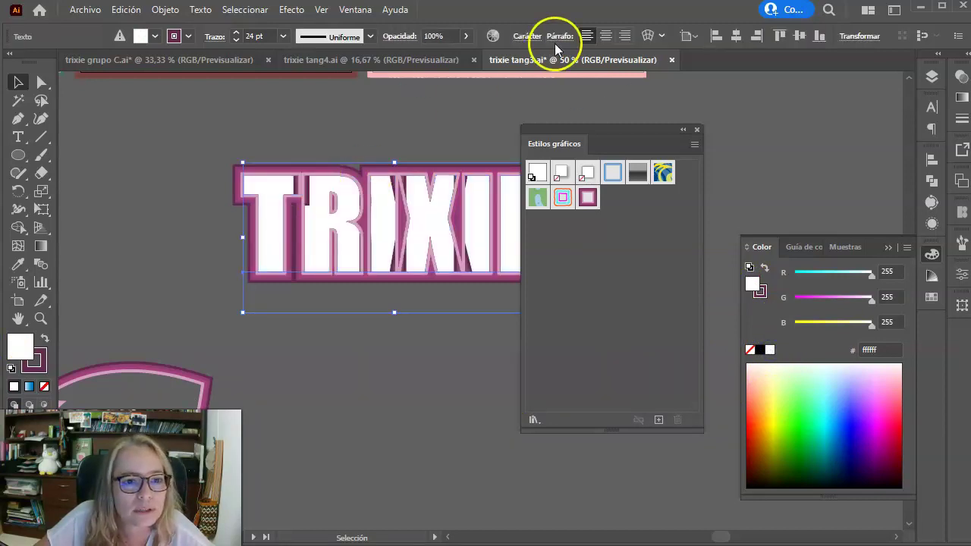
click(527, 37)
drag(552, 130, 682, 135)
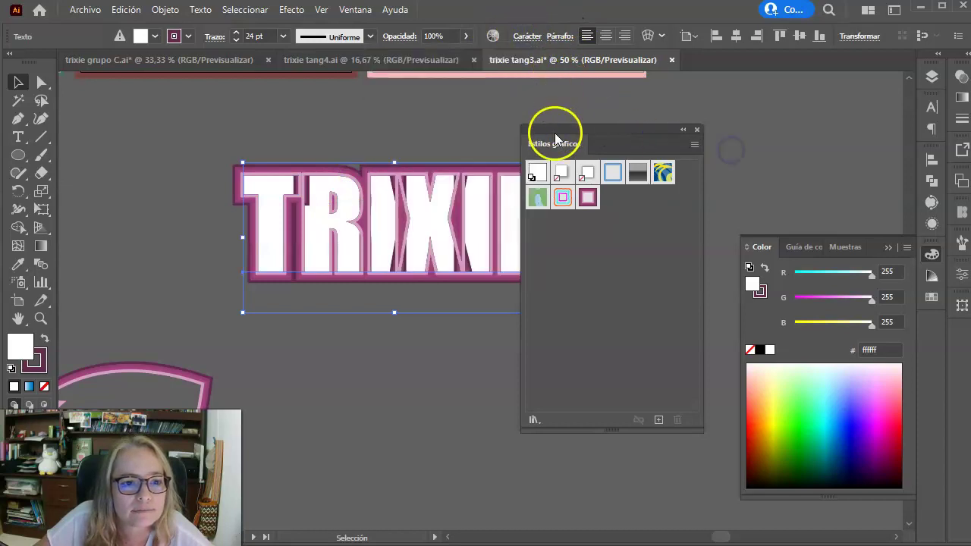
click(932, 110)
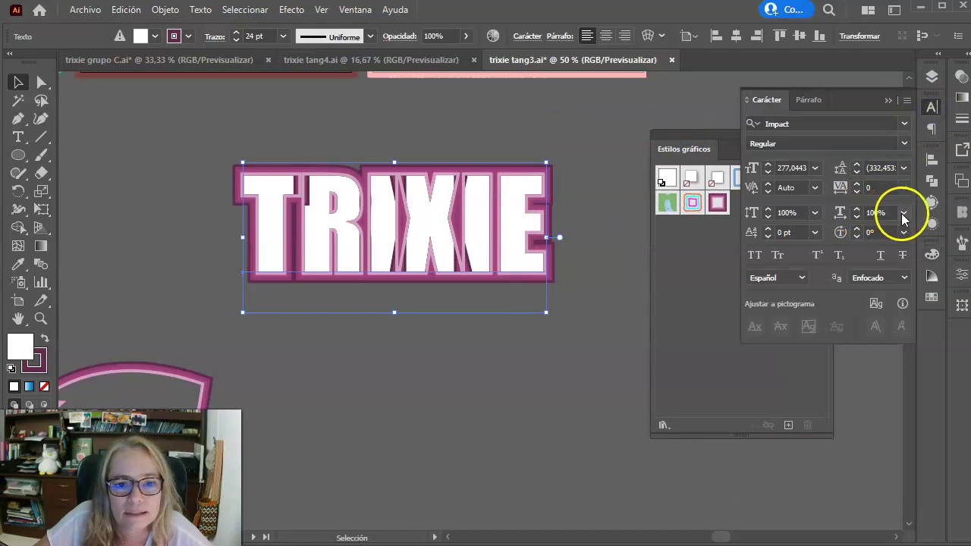
click(902, 187)
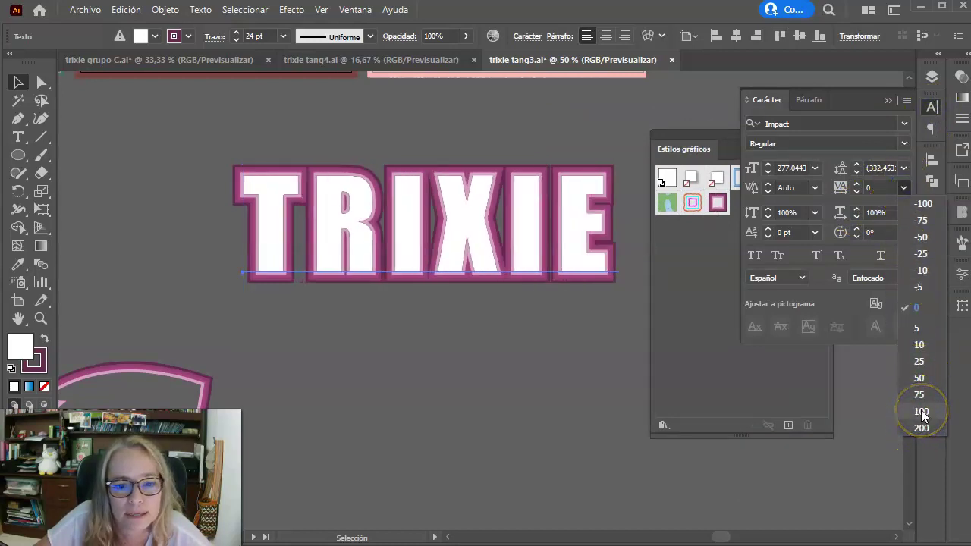
click(922, 413)
click(359, 345)
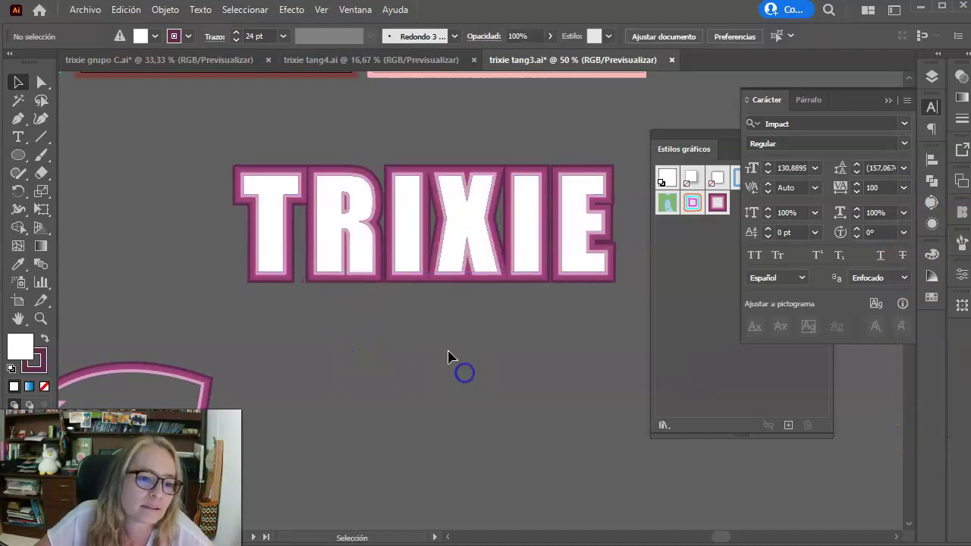
scroll(327, 228, up, 4)
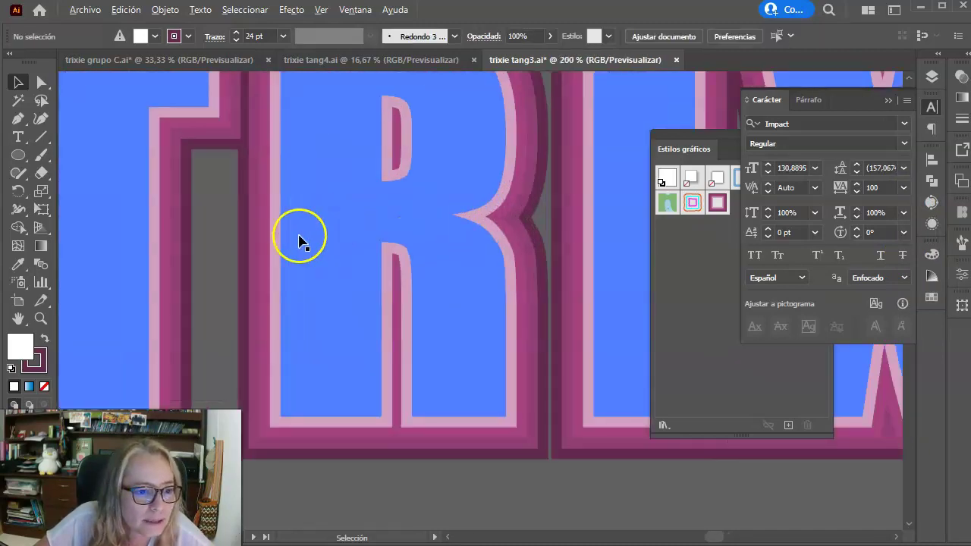
click(213, 273)
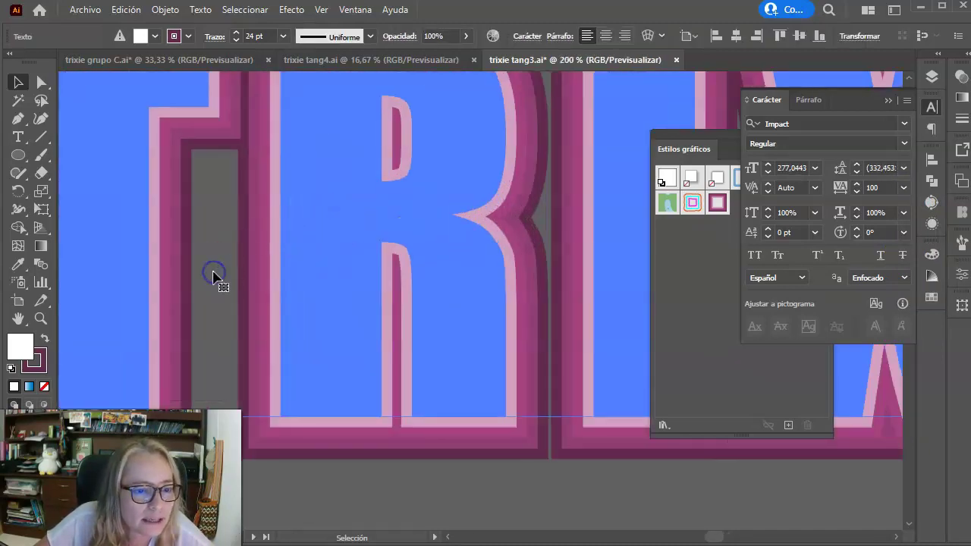
click(382, 498)
scroll(421, 265, up, 5)
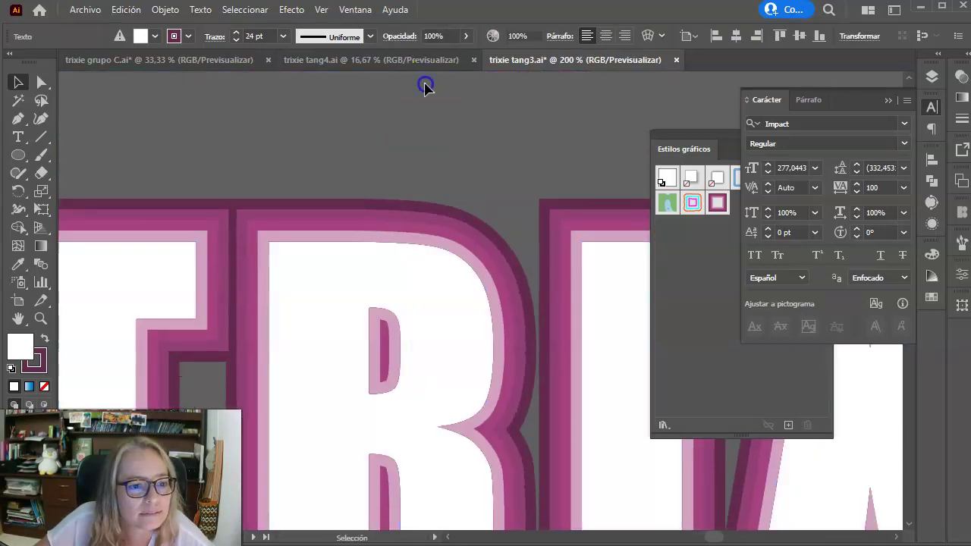
drag(353, 364, 387, 210)
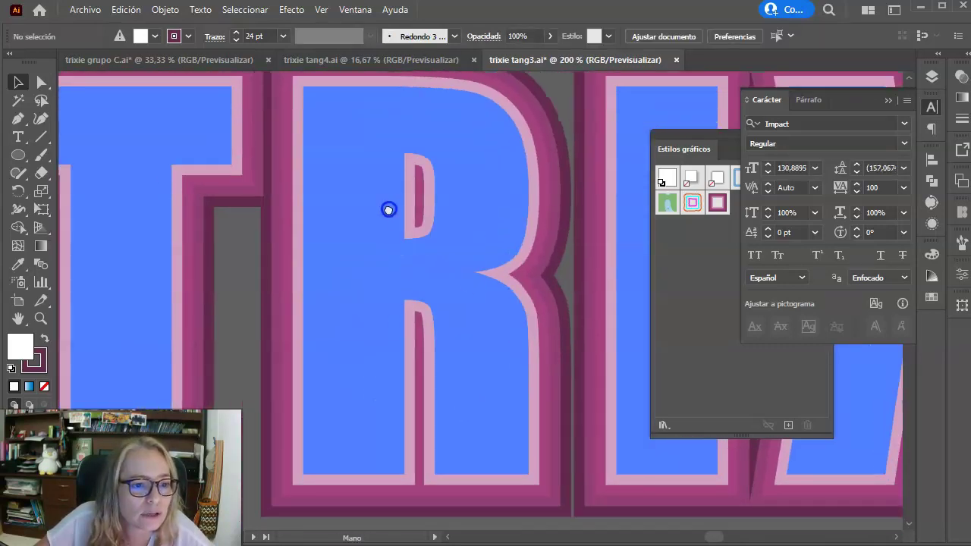
key(ctrl+minus)
key(ctrl+minus)
key(ctrl+minus)
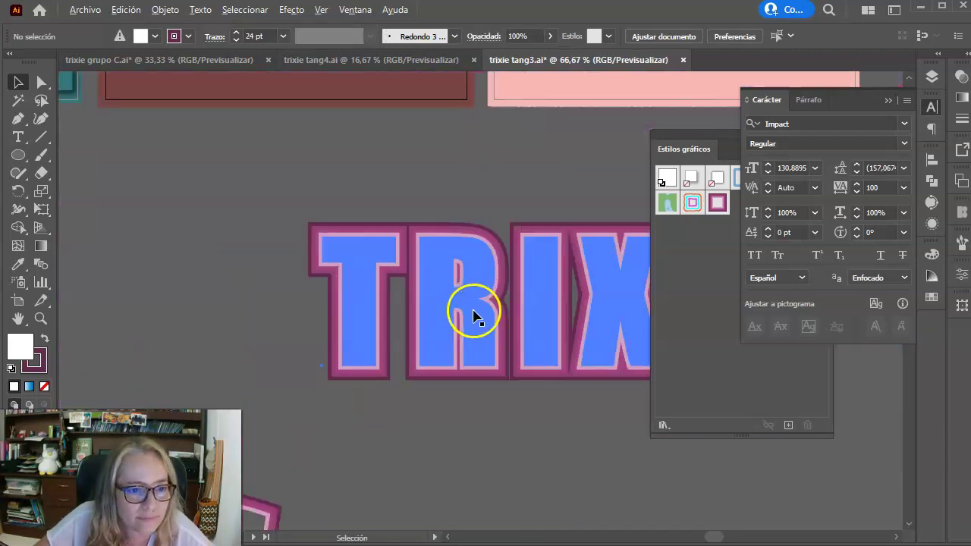
drag(329, 277, 588, 292)
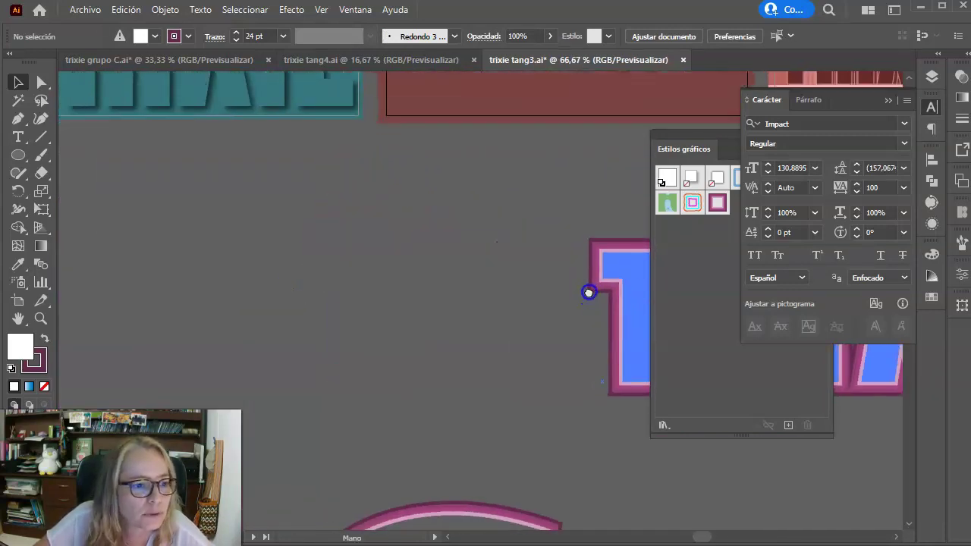
Draw a large circle left of the title with a 13 pt outline and no fill.
click(18, 154)
drag(286, 215, 485, 416)
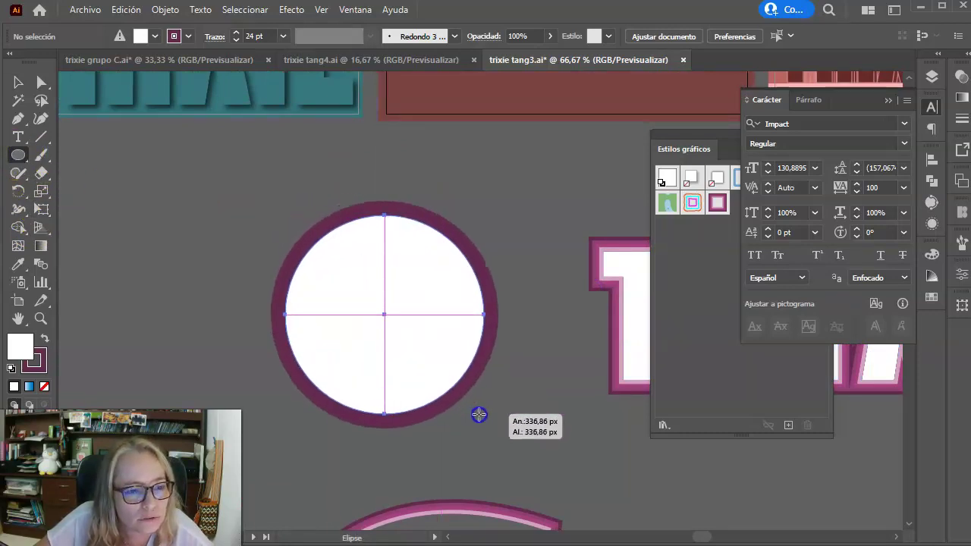
click(214, 41)
click(214, 40)
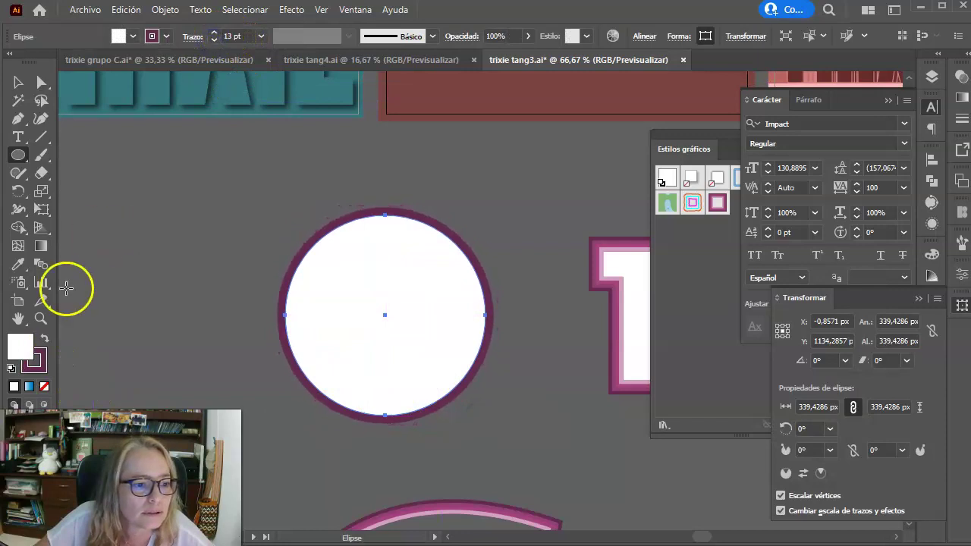
click(44, 386)
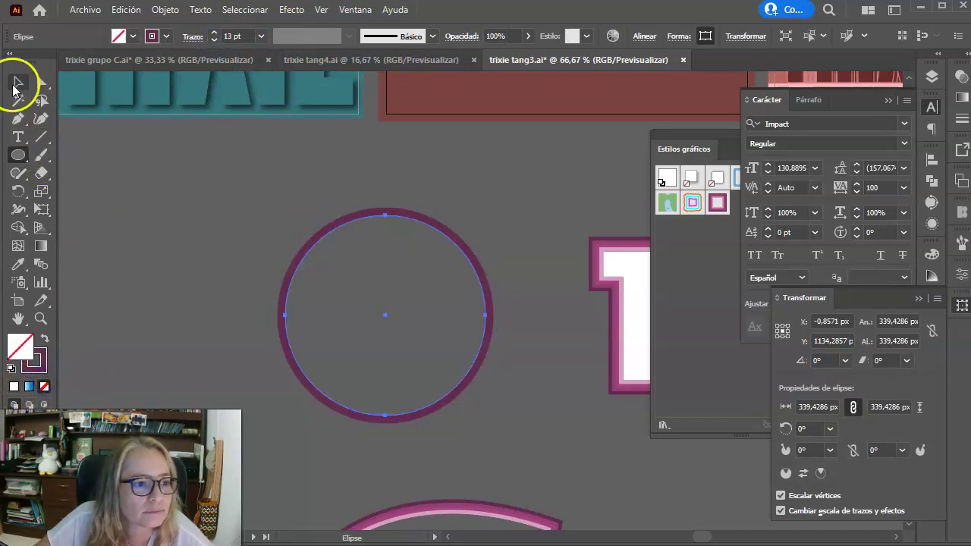
click(18, 81)
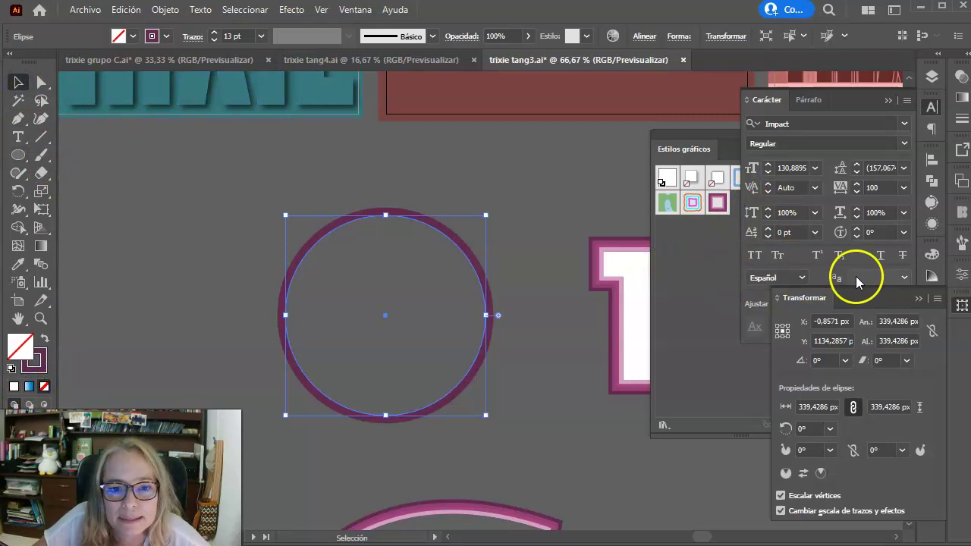
click(932, 222)
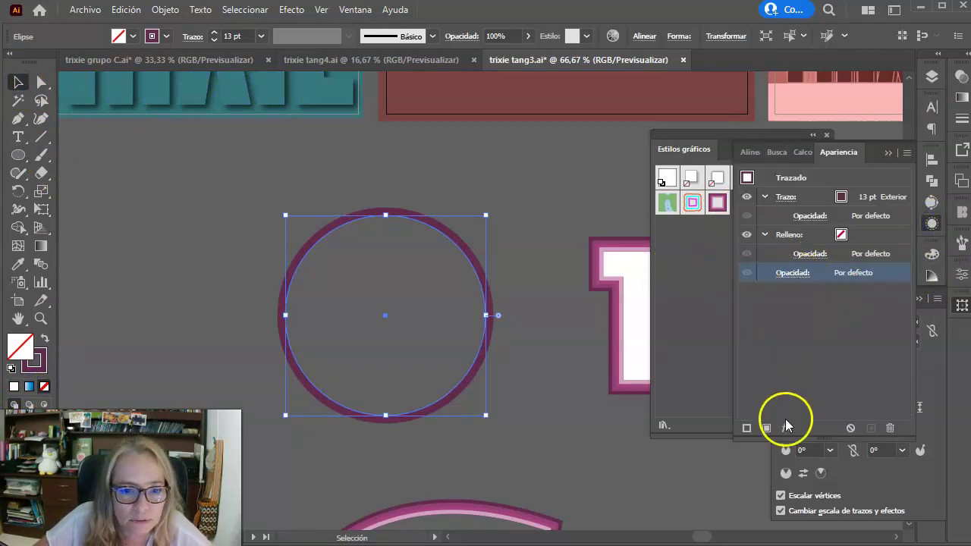
Apply a smooth Roughen (Emborronar) effect with detail 4 to the circle's stroke.
click(814, 199)
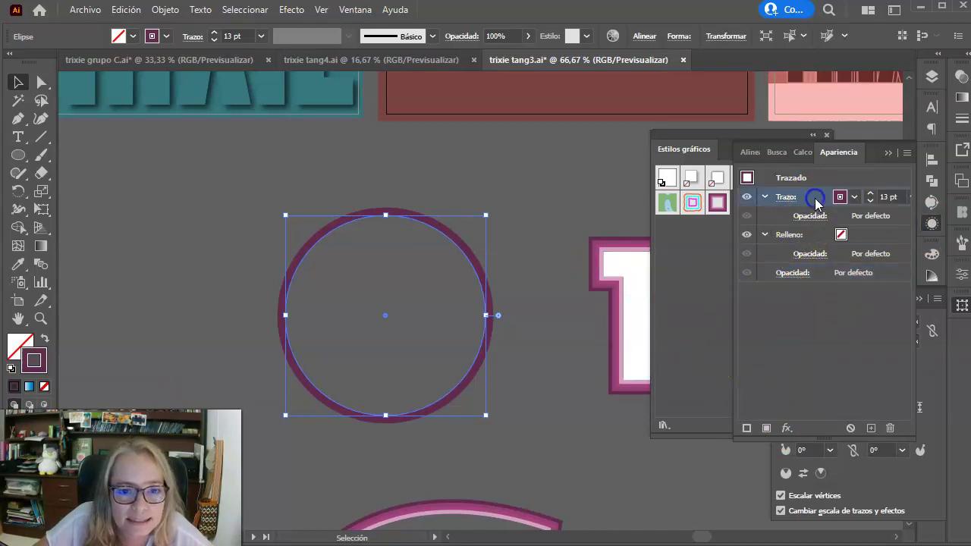
click(786, 429)
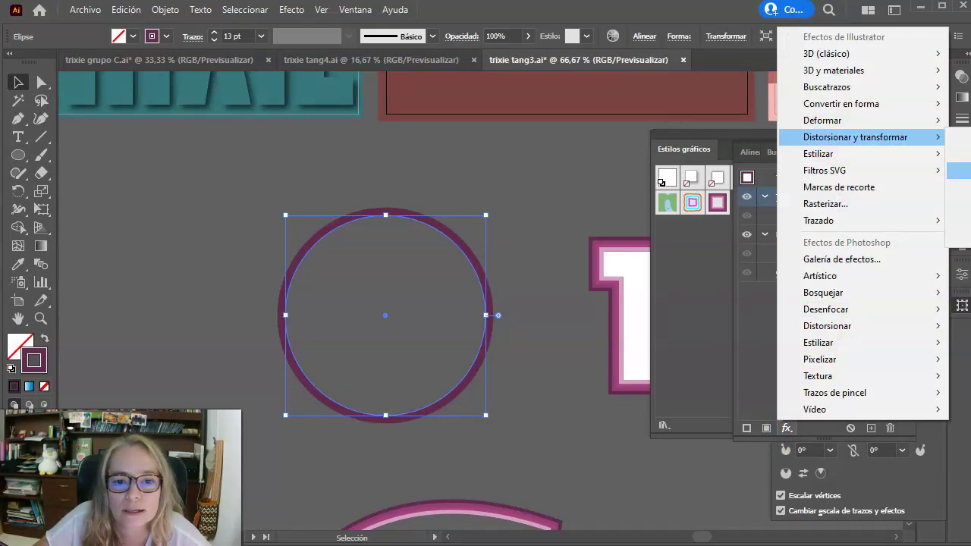
click(957, 170)
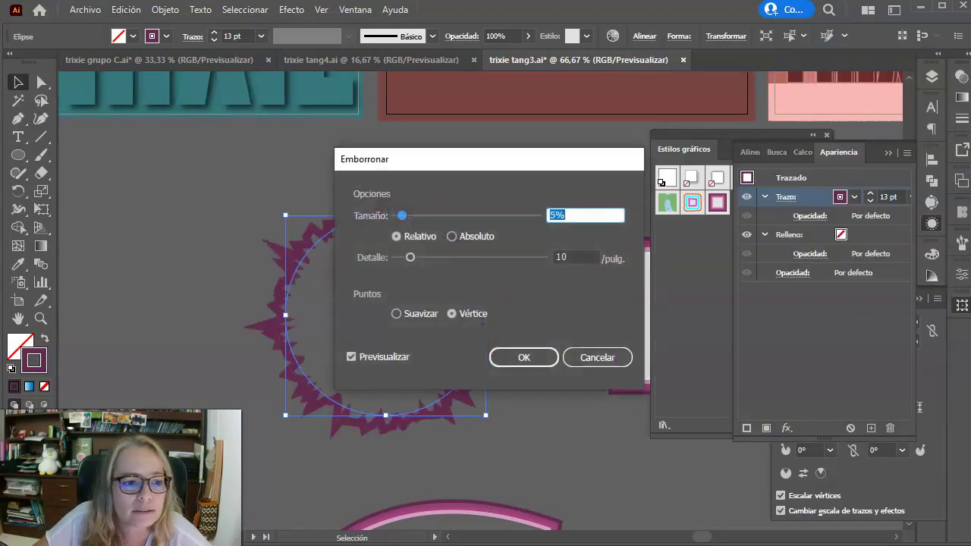
click(408, 318)
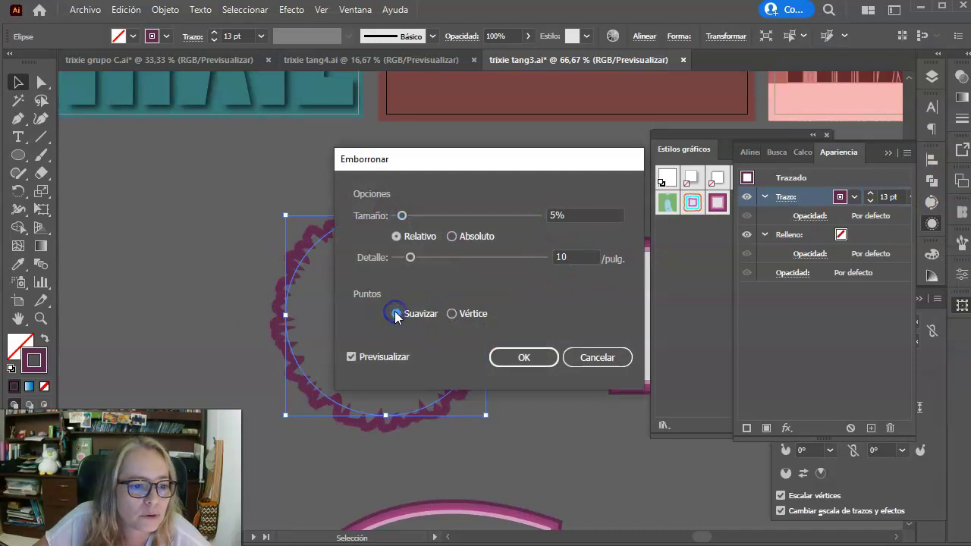
drag(401, 215, 396, 217)
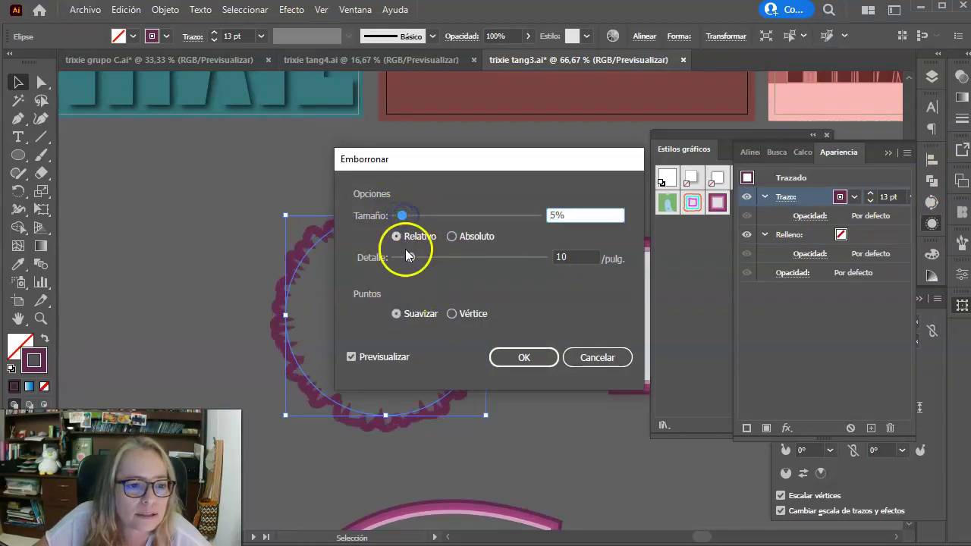
drag(408, 257, 404, 258)
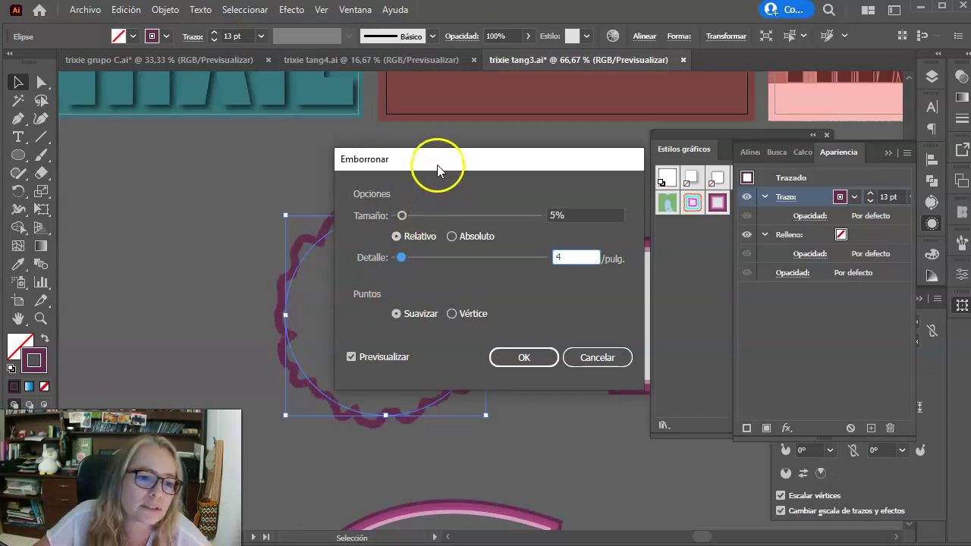
drag(435, 161, 474, 103)
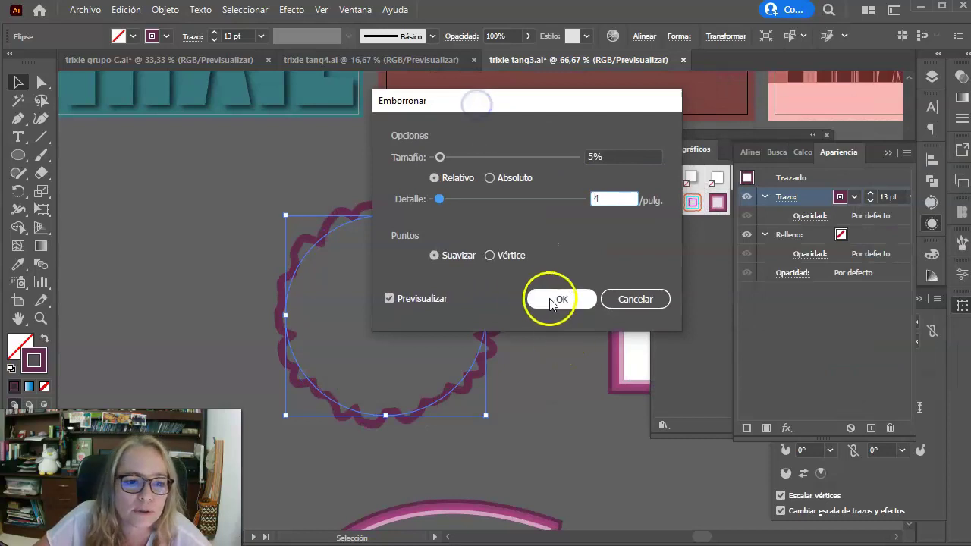
click(553, 299)
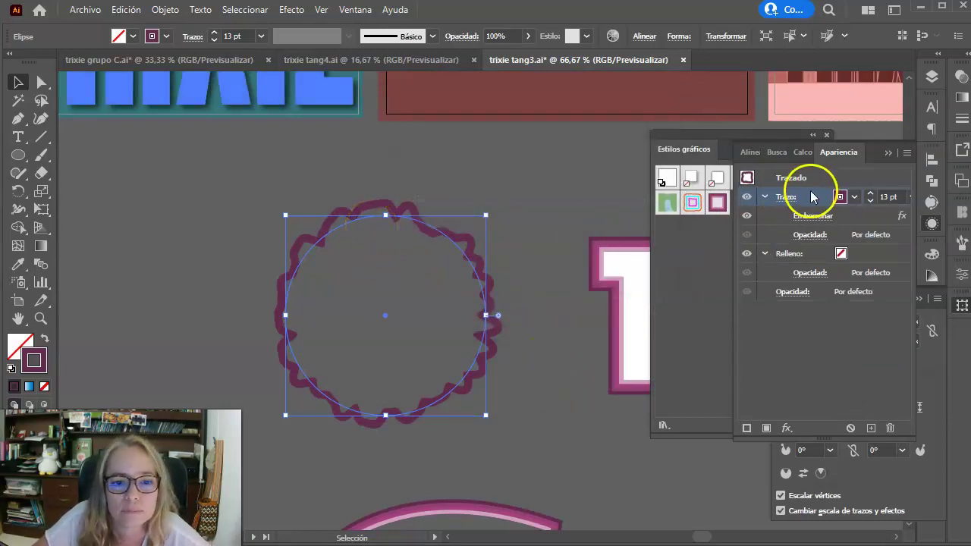
Duplicate the roughened stroke and colour the copy pink.
click(871, 428)
click(824, 254)
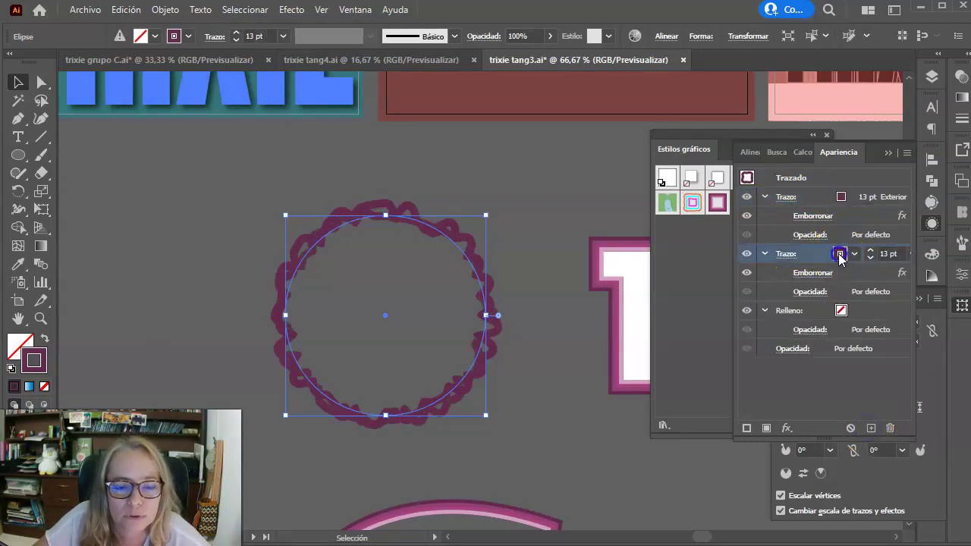
click(840, 255)
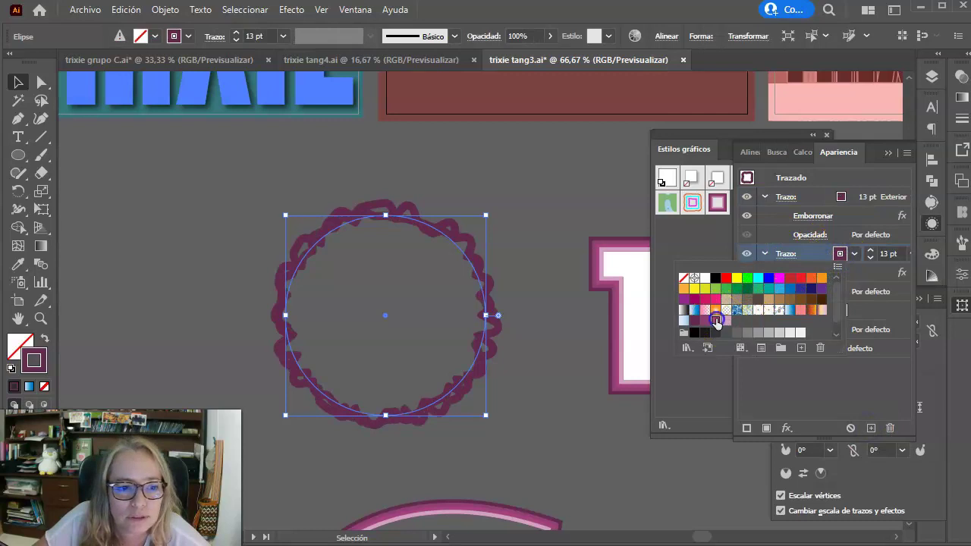
click(716, 320)
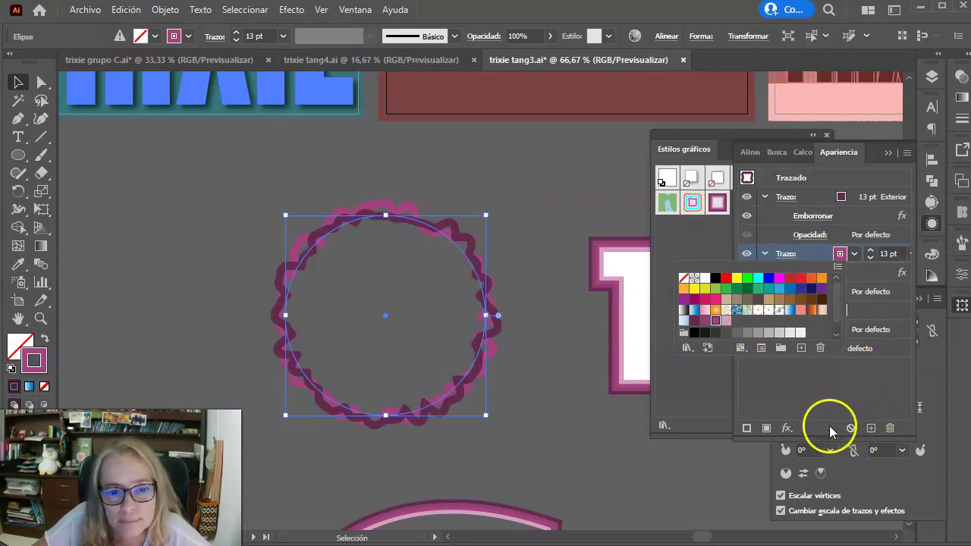
click(818, 256)
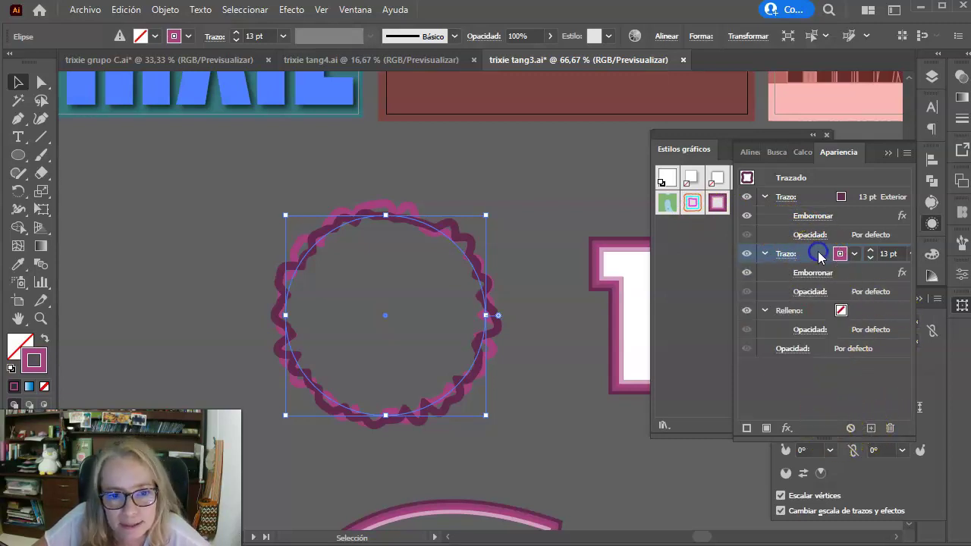
click(786, 427)
mouse_move(819, 220)
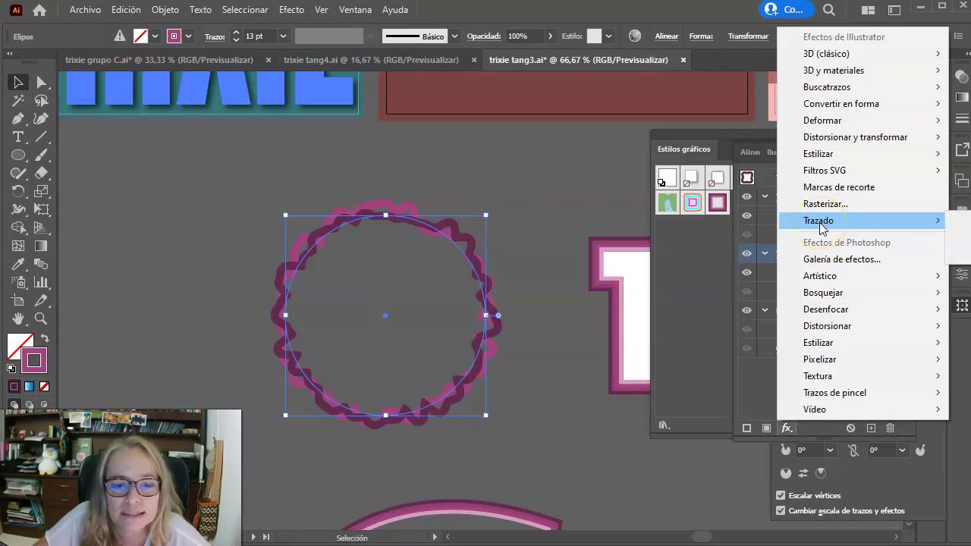
Offset the pink roughened stroke by 10 px and reorder it in the appearance stack.
click(957, 220)
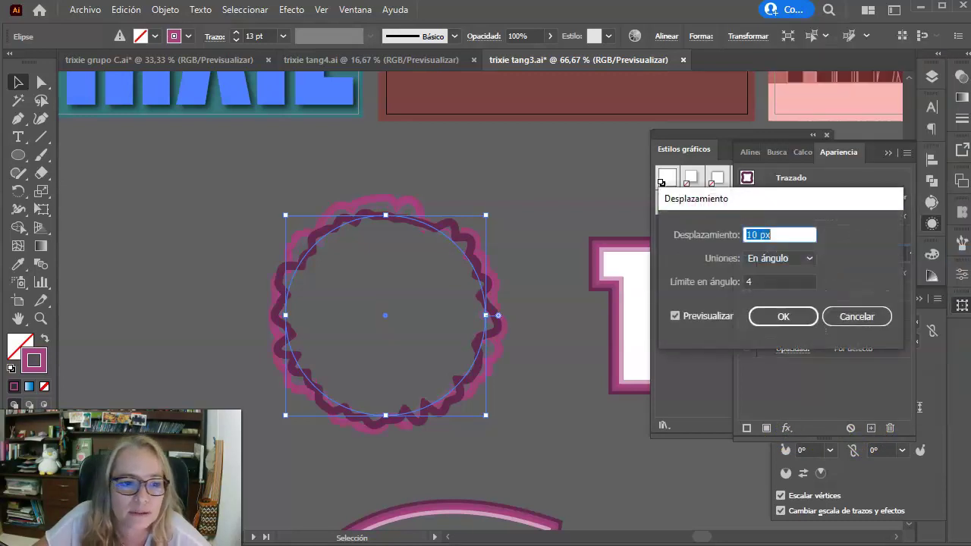
click(748, 235)
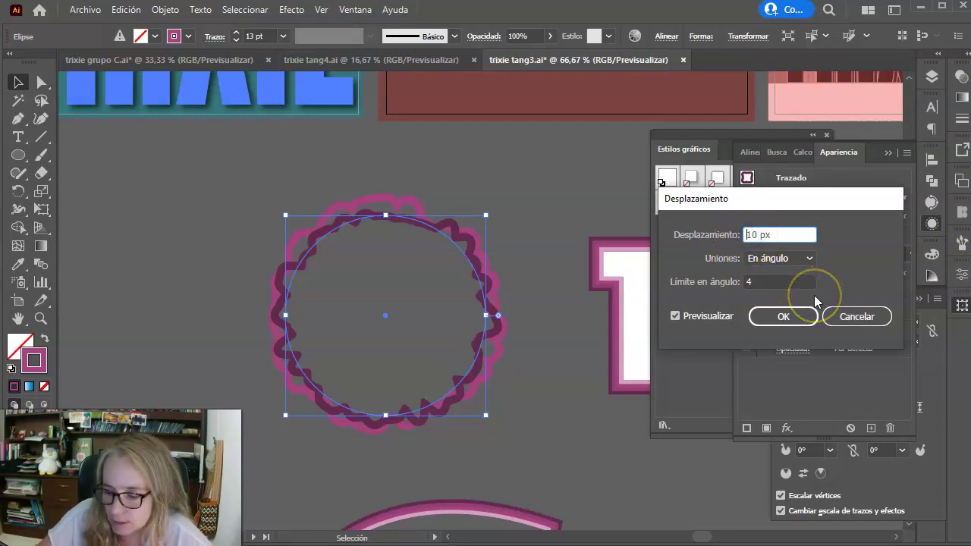
click(784, 318)
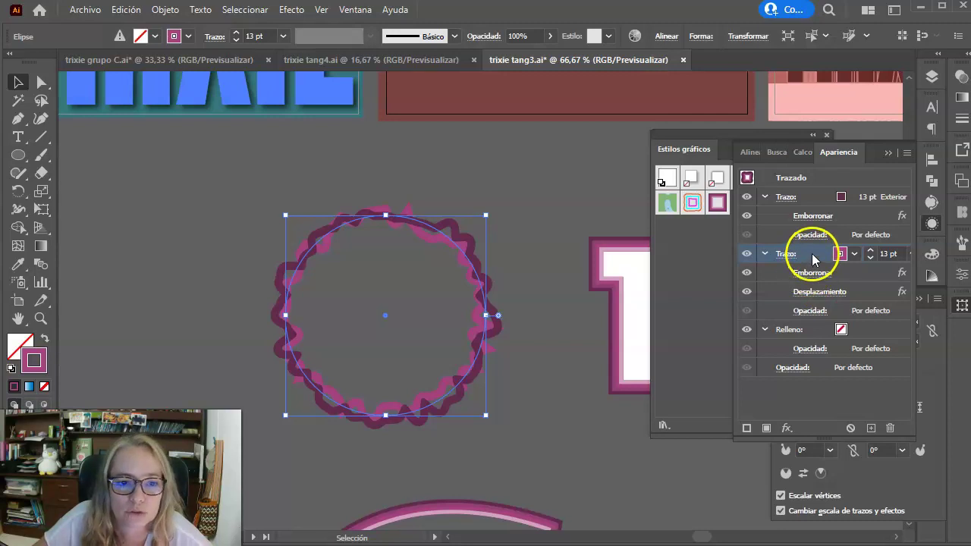
drag(812, 254, 810, 196)
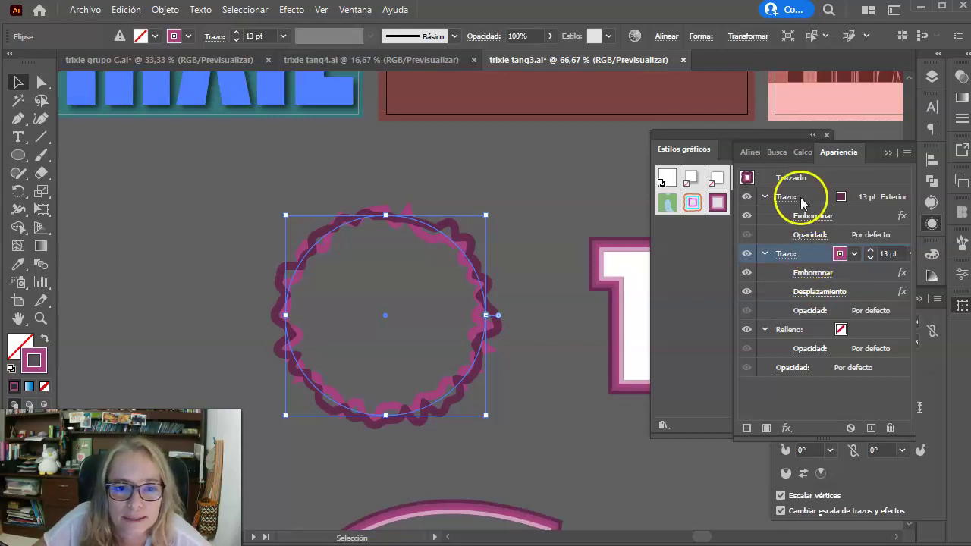
Duplicate the circle's top roughened stroke and colour it light pink.
click(870, 429)
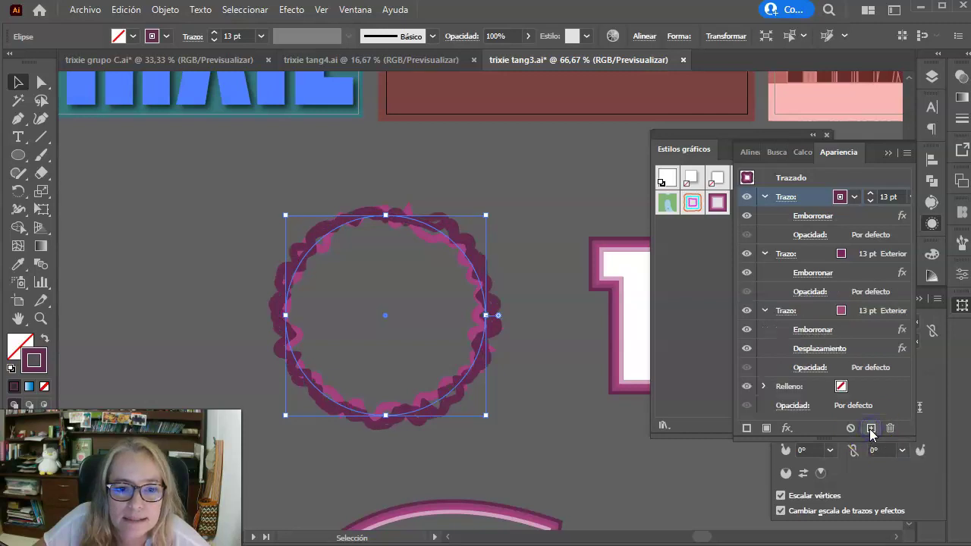
click(840, 197)
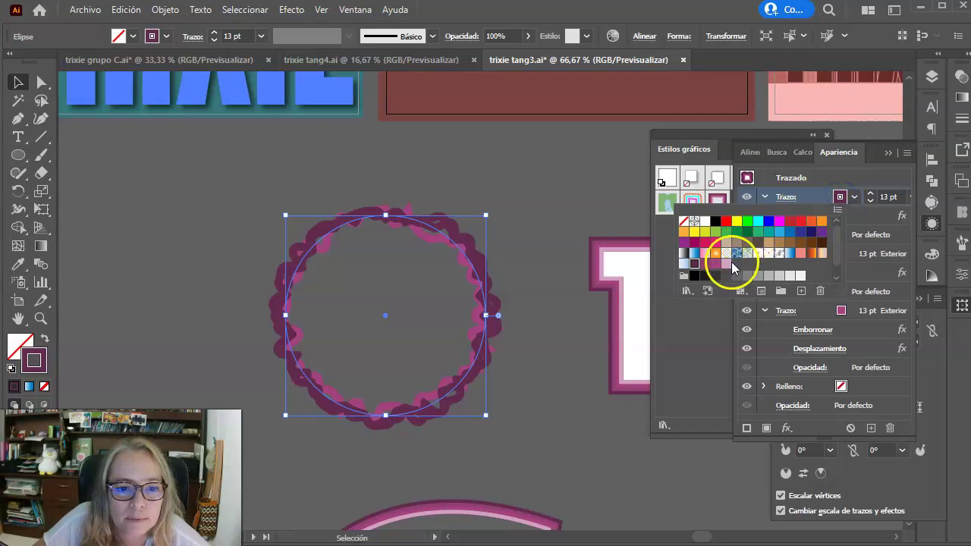
click(725, 264)
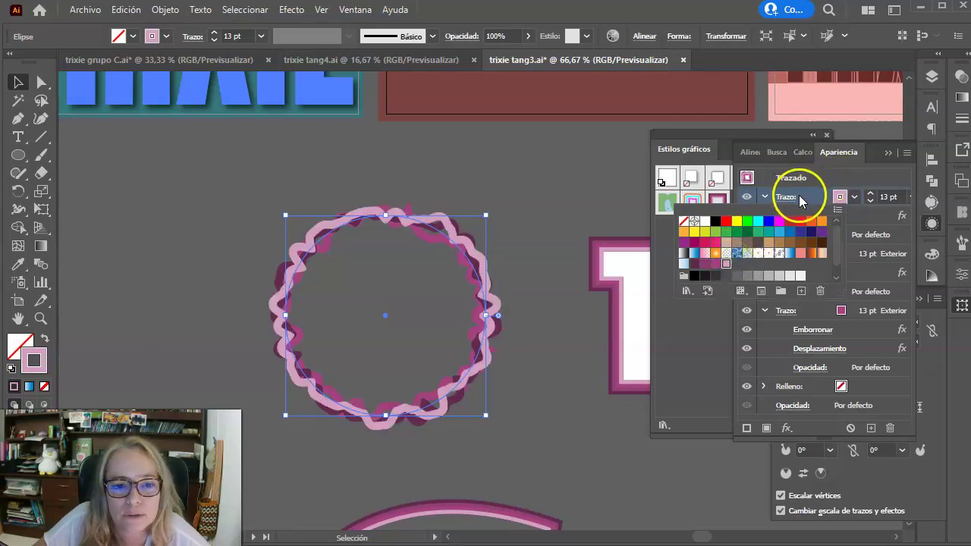
click(811, 199)
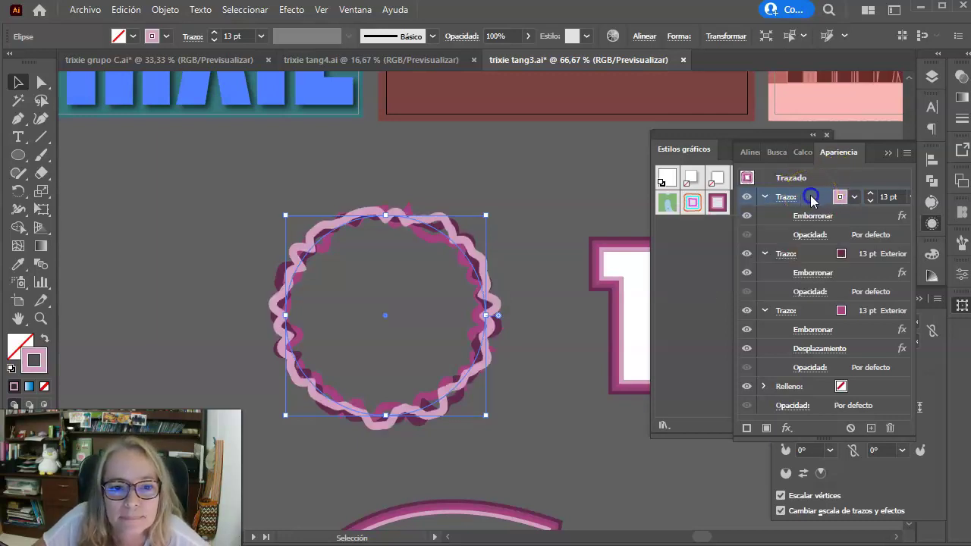
Apply an Offset Path effect to push the light pink stroke 10 px outward.
drag(810, 199, 775, 400)
click(788, 428)
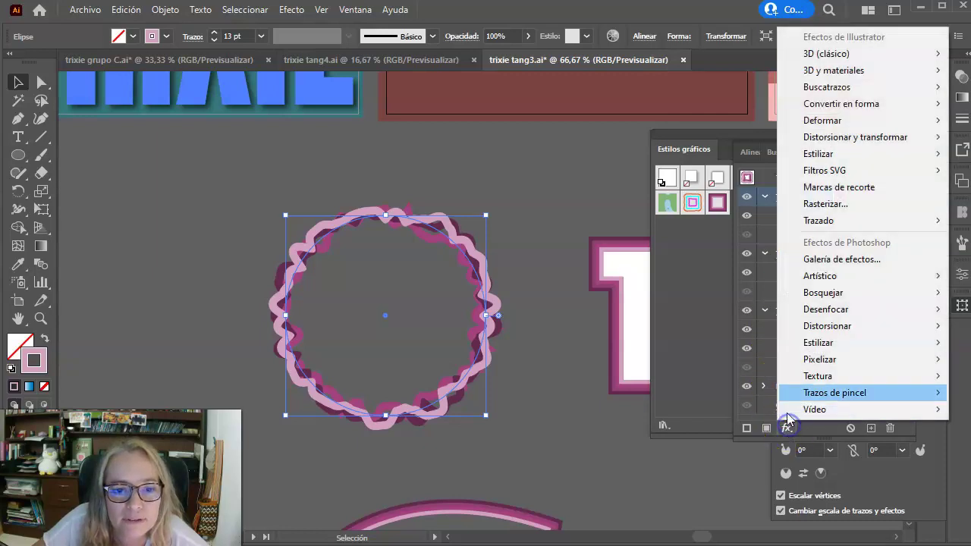
click(959, 254)
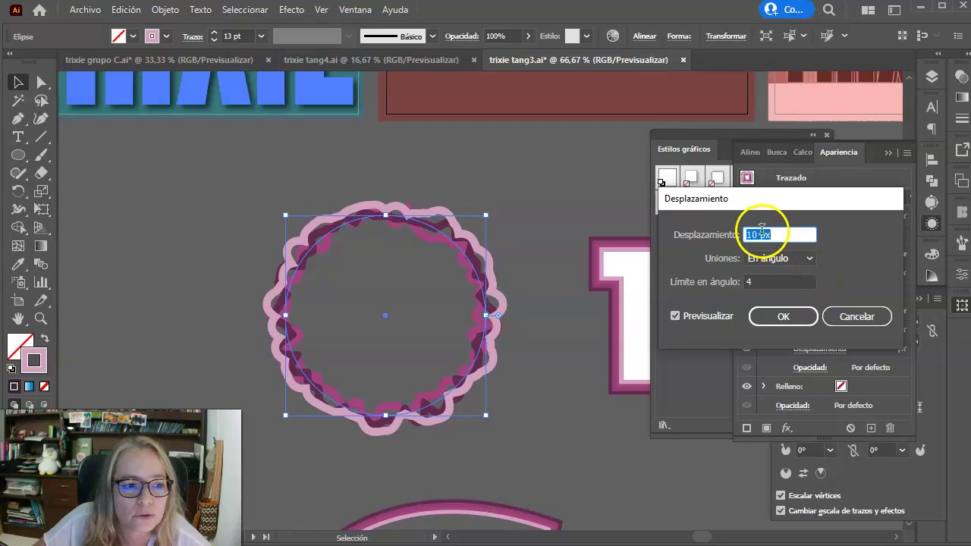
click(782, 317)
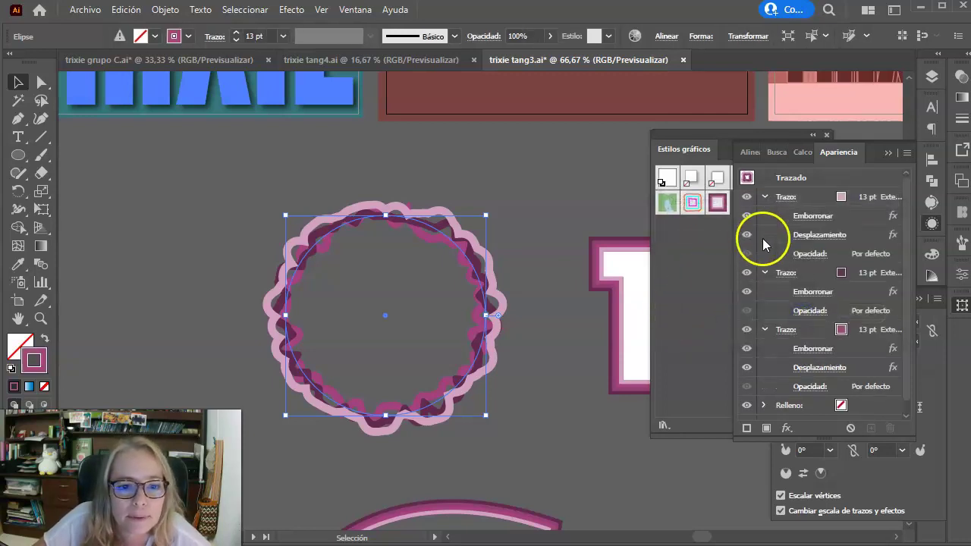
Collapse the three stroke rows and move the light pink stroke beneath the others.
click(763, 197)
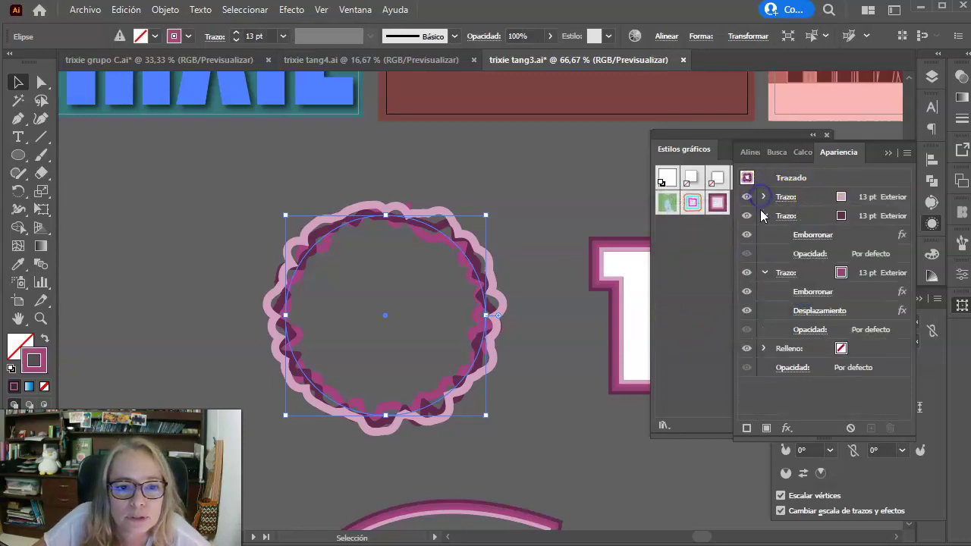
click(763, 216)
click(763, 234)
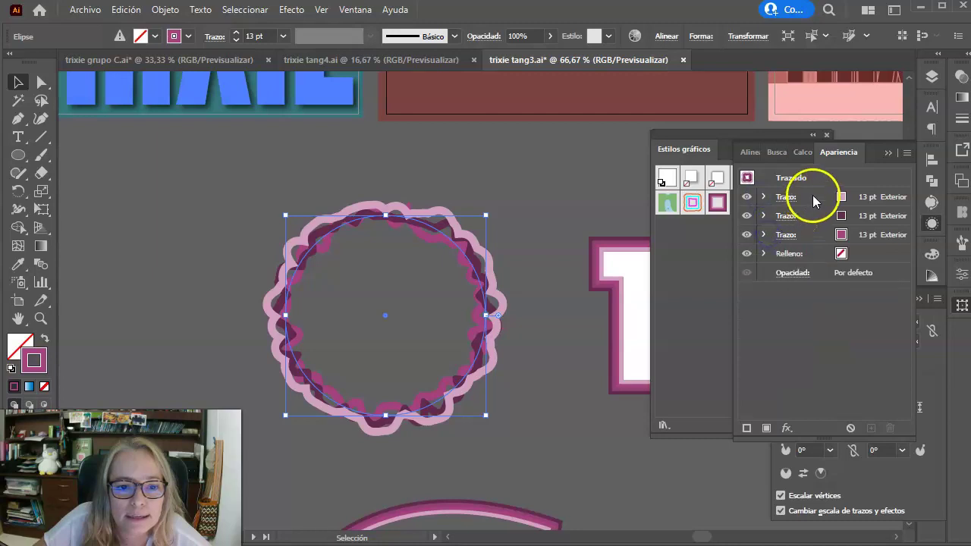
drag(814, 201, 802, 242)
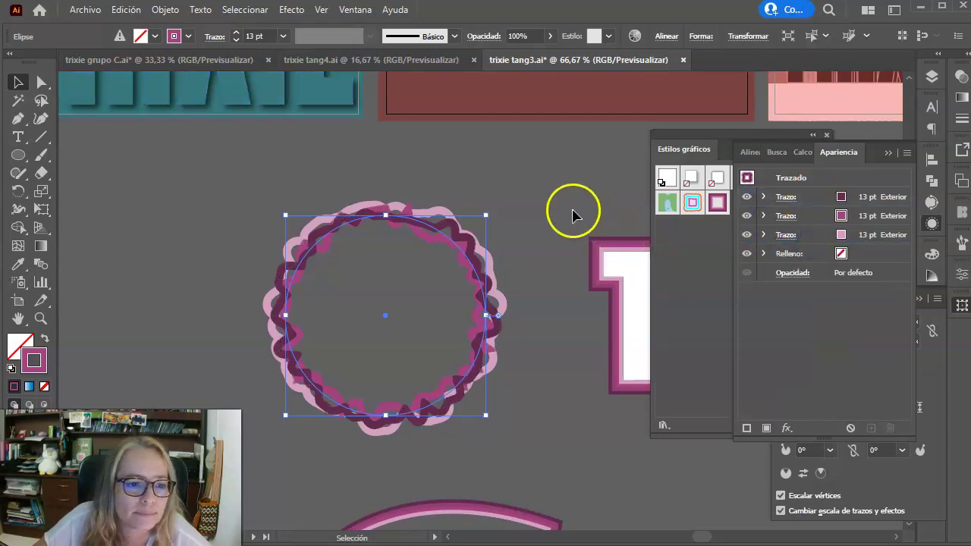
Move the dark stroke into second place so the medium-pink stroke sits on top.
click(823, 198)
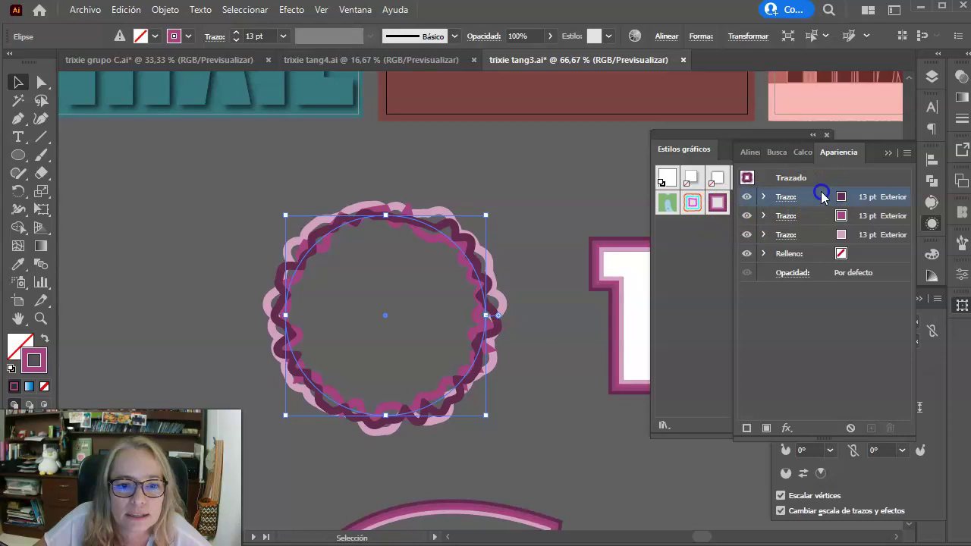
drag(814, 225, 816, 229)
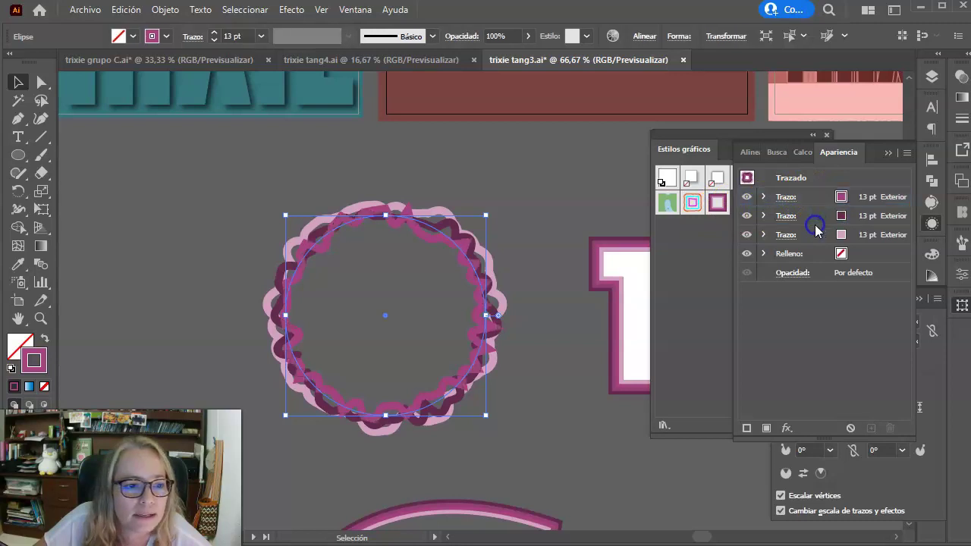
click(523, 205)
click(465, 326)
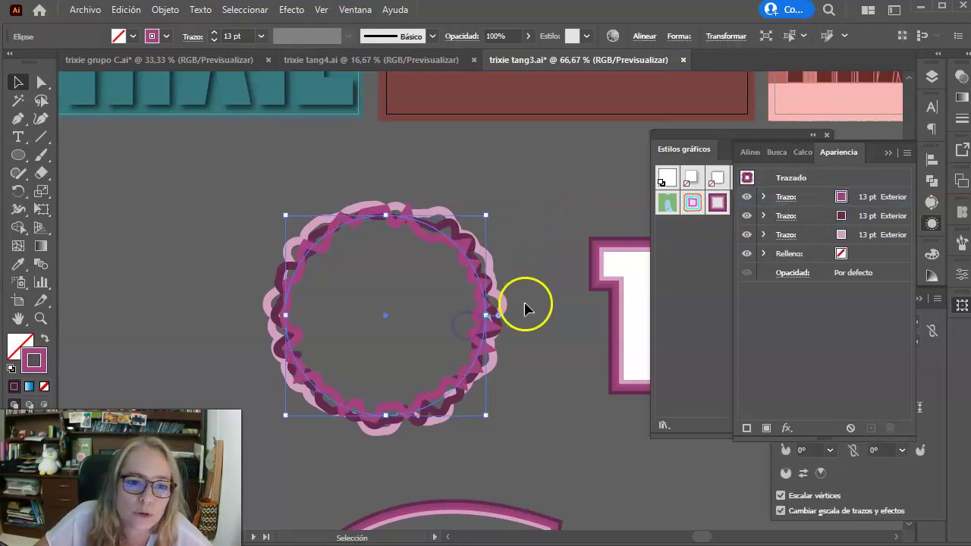
Save the circle's appearance as Estilo gráfico 3 and apply it to the TRIXIE text.
click(707, 291)
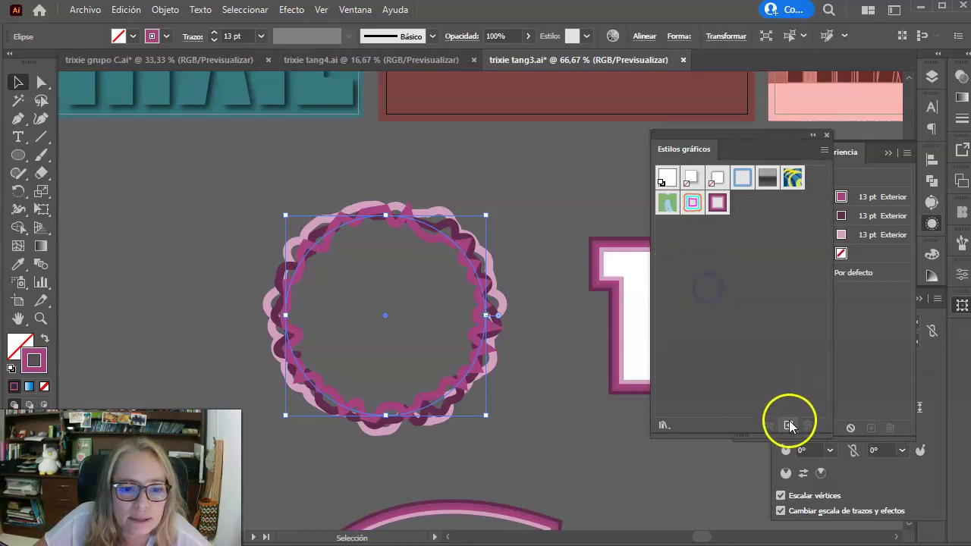
click(603, 254)
drag(603, 261, 156, 274)
click(876, 201)
click(743, 202)
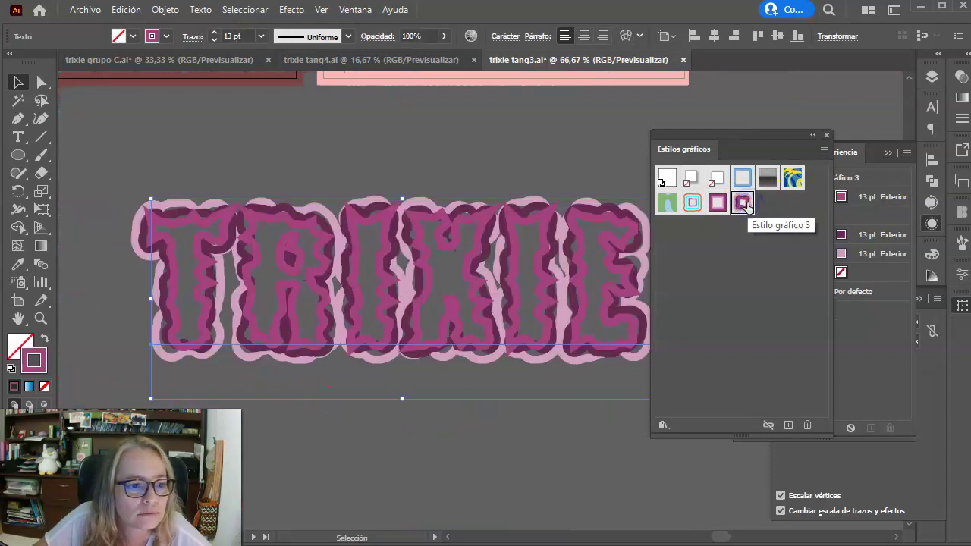
click(466, 177)
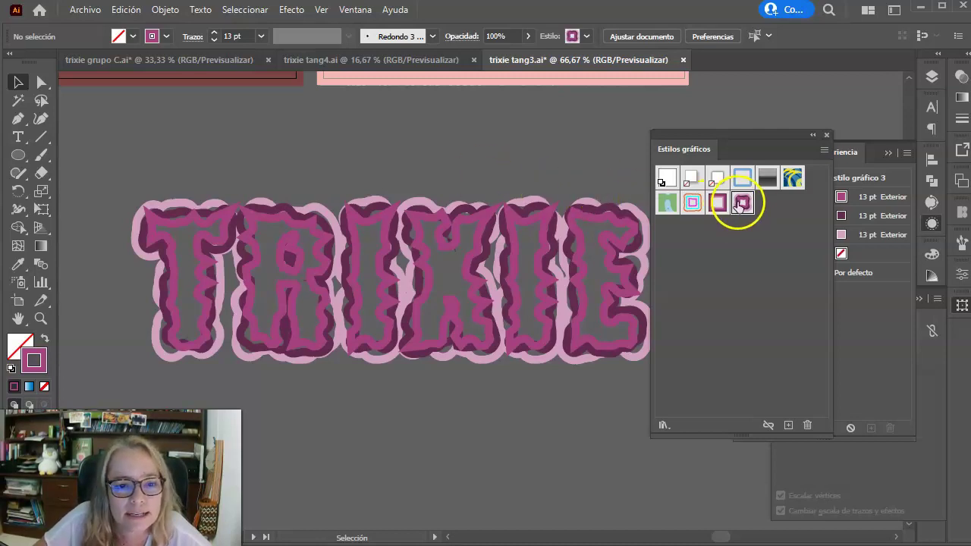
double_click(741, 202)
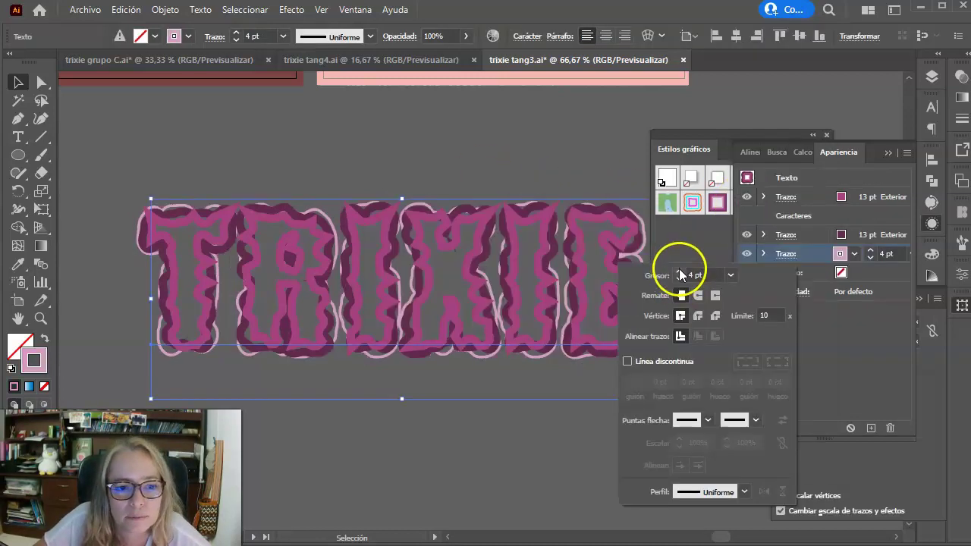
Reduce the TRIXIE stroke weights, including the 13 pt stroke, to 5 pt.
click(679, 272)
click(781, 234)
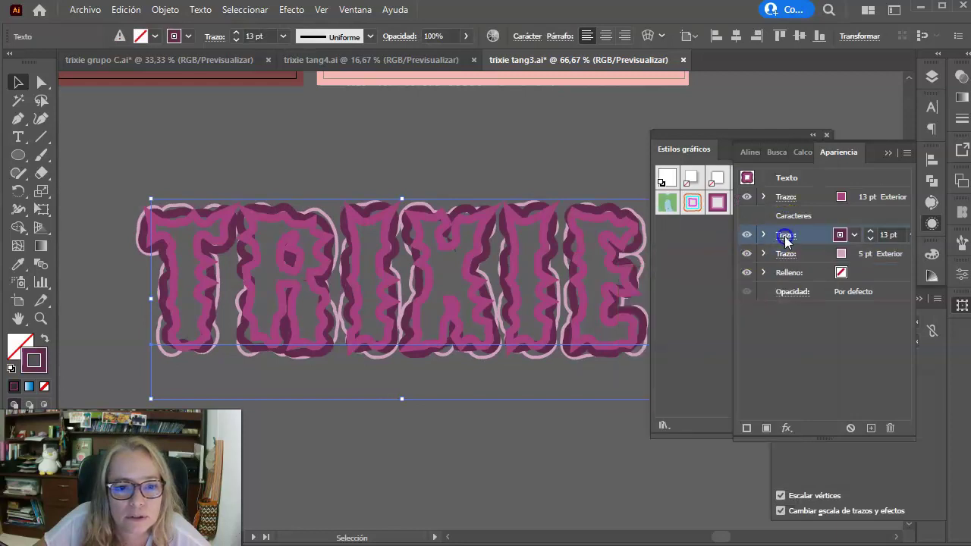
click(786, 235)
click(678, 261)
click(679, 261)
click(678, 261)
click(679, 261)
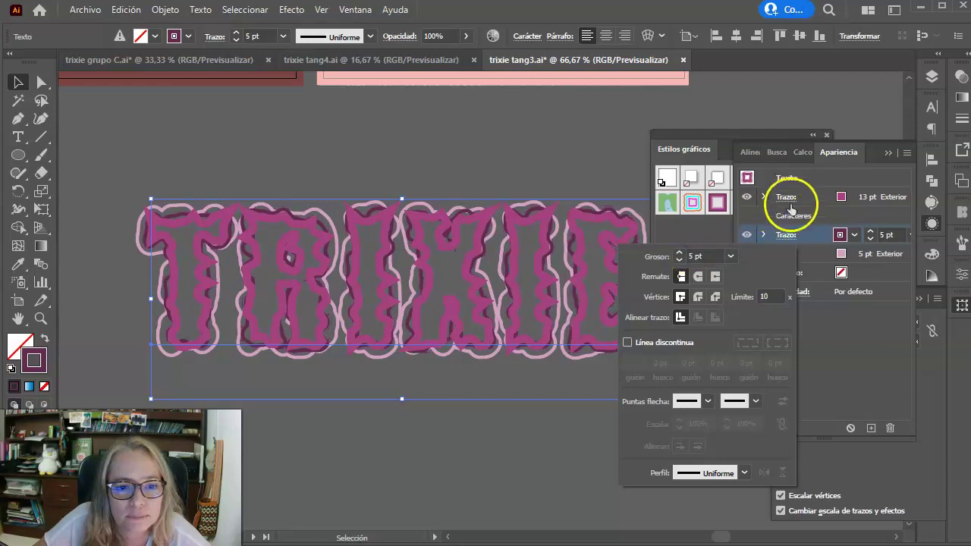
click(786, 197)
click(678, 223)
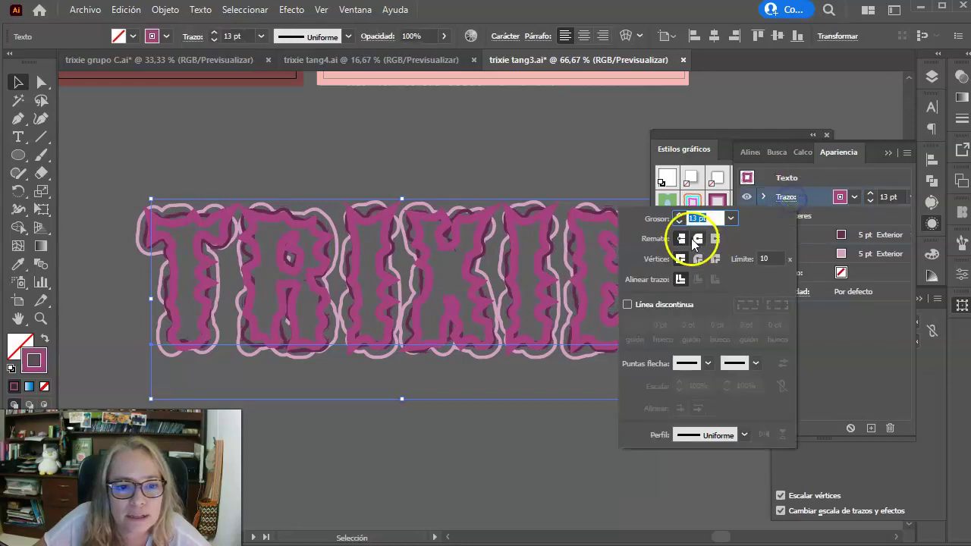
click(678, 222)
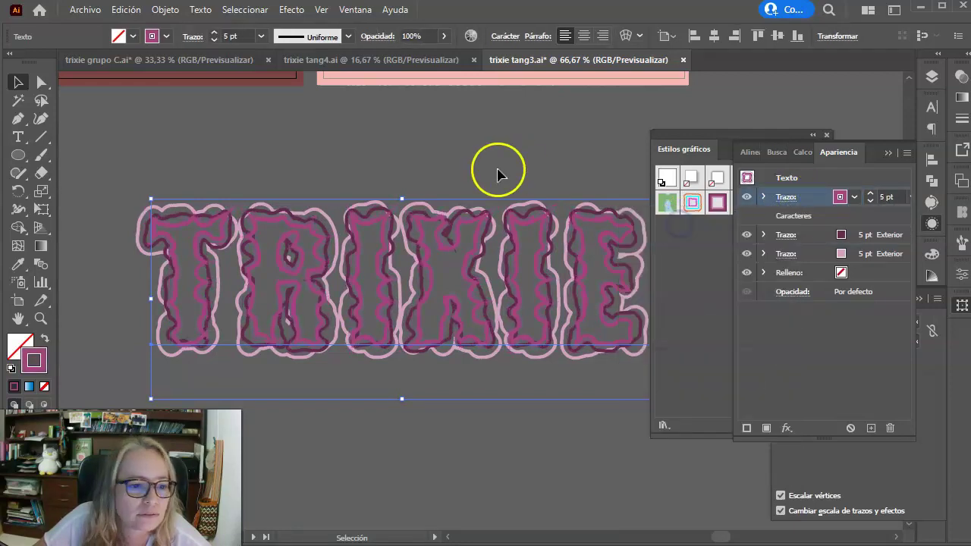
click(357, 156)
Change the TRIXIE letter fill from magenta to light pink.
click(283, 196)
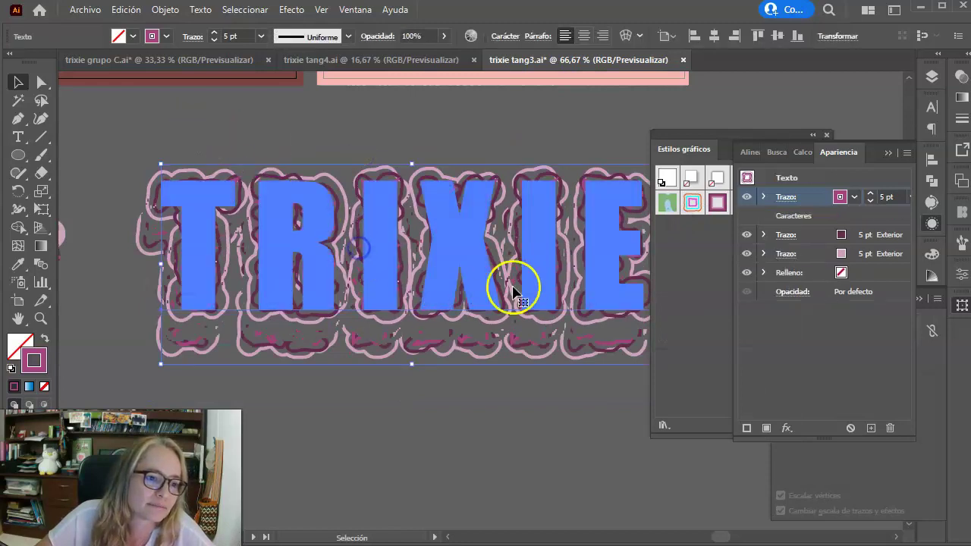
click(23, 343)
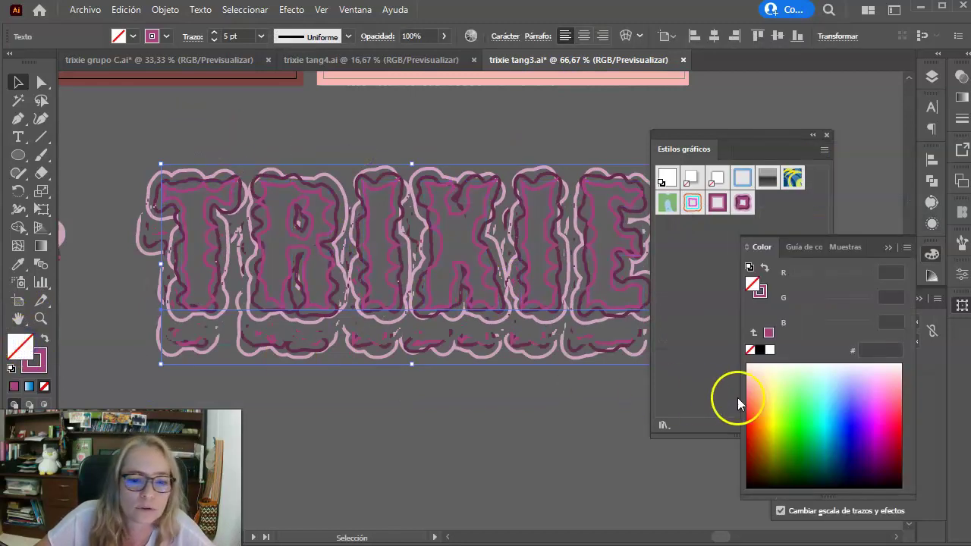
click(768, 334)
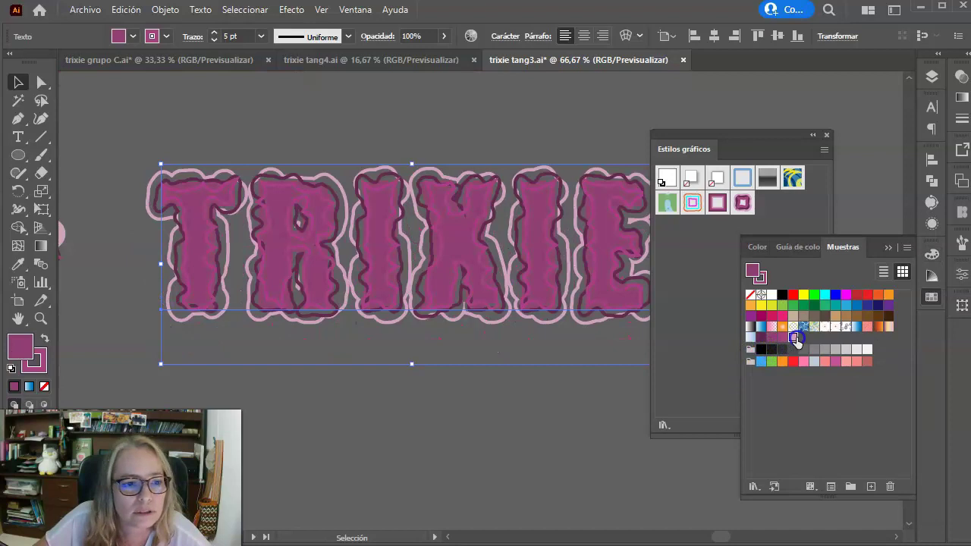
click(794, 341)
click(351, 440)
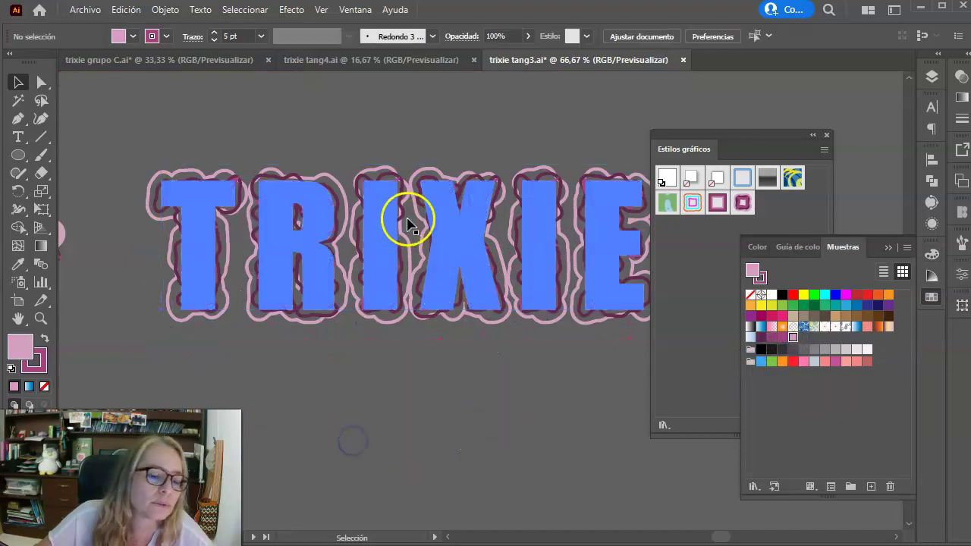
Move TRIXIE beside the circle and reset it to the default plain white graphic style.
click(412, 217)
key(ctrl+minus)
drag(534, 265, 453, 265)
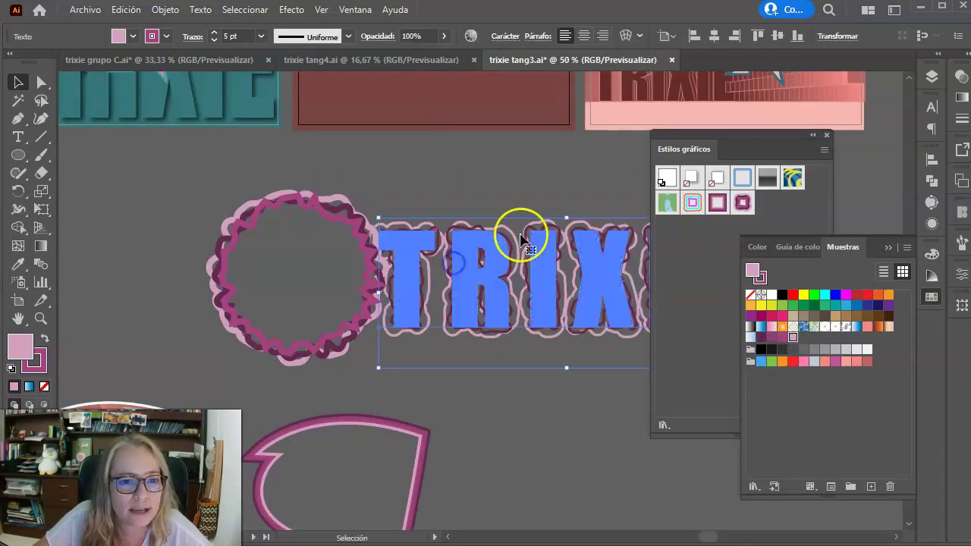
click(658, 176)
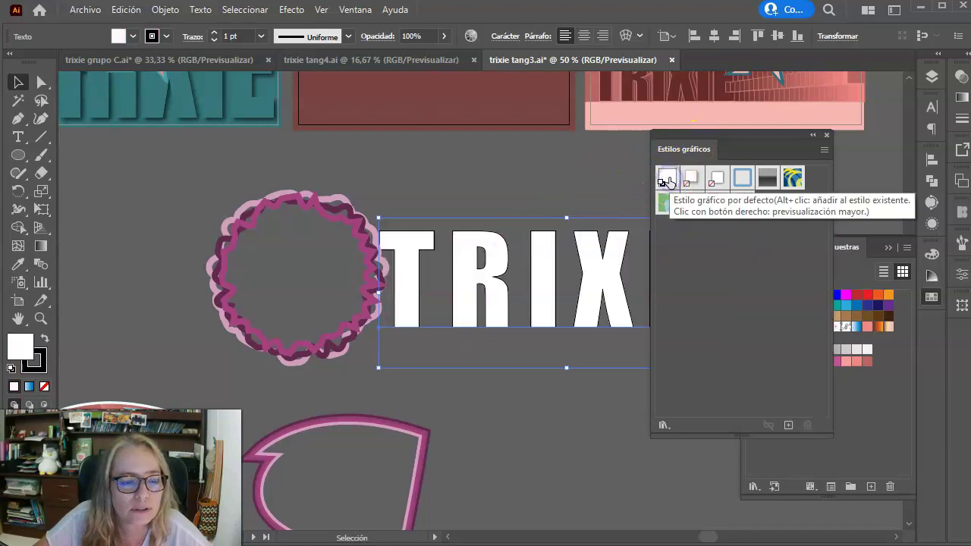
drag(427, 303, 295, 288)
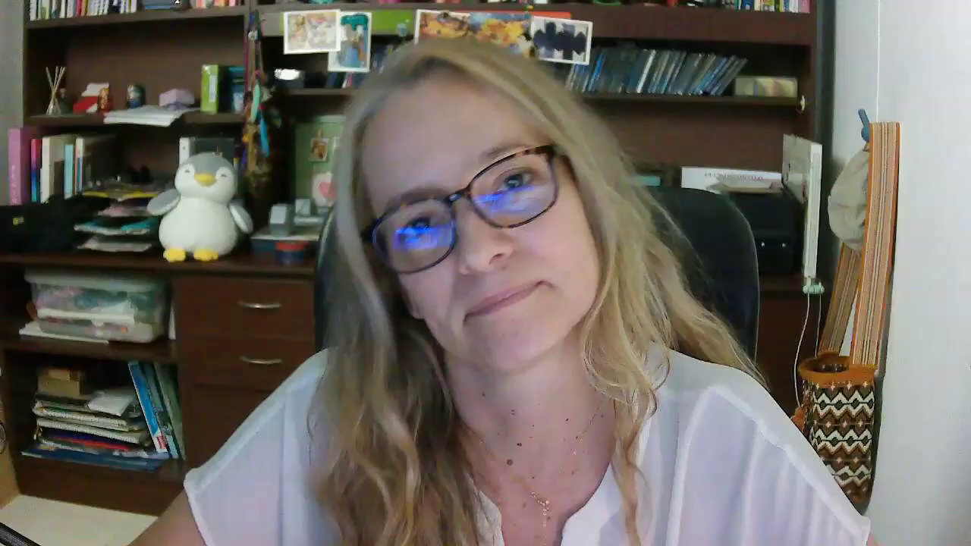